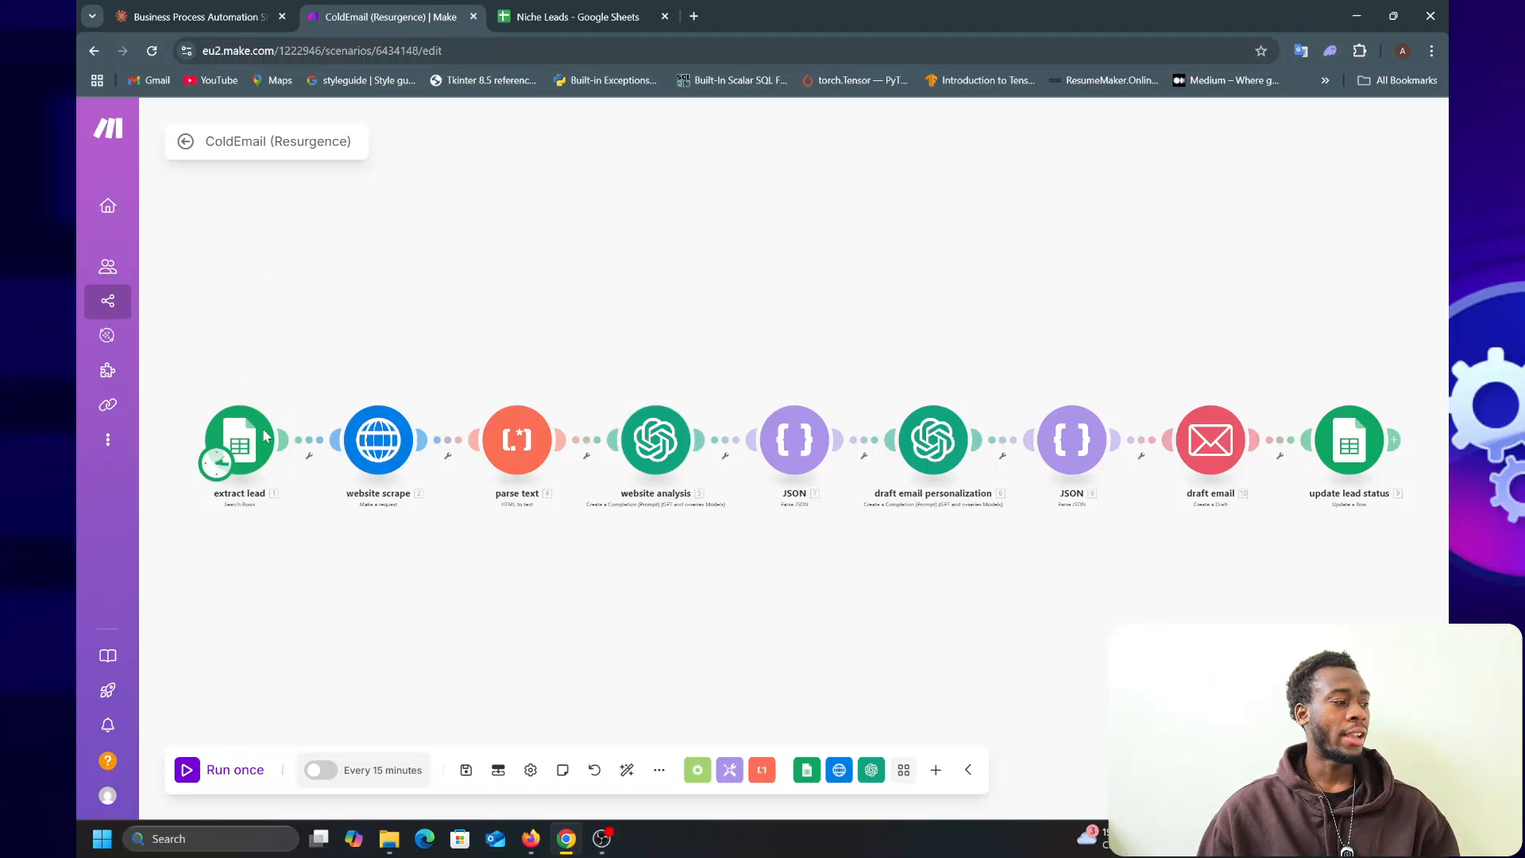
- Switch to the Niche Leads spreadsheet and look through the highlighted and unhighlighted rows of the Coaches Leads sheet
scroll(268, 491, "up", 5)
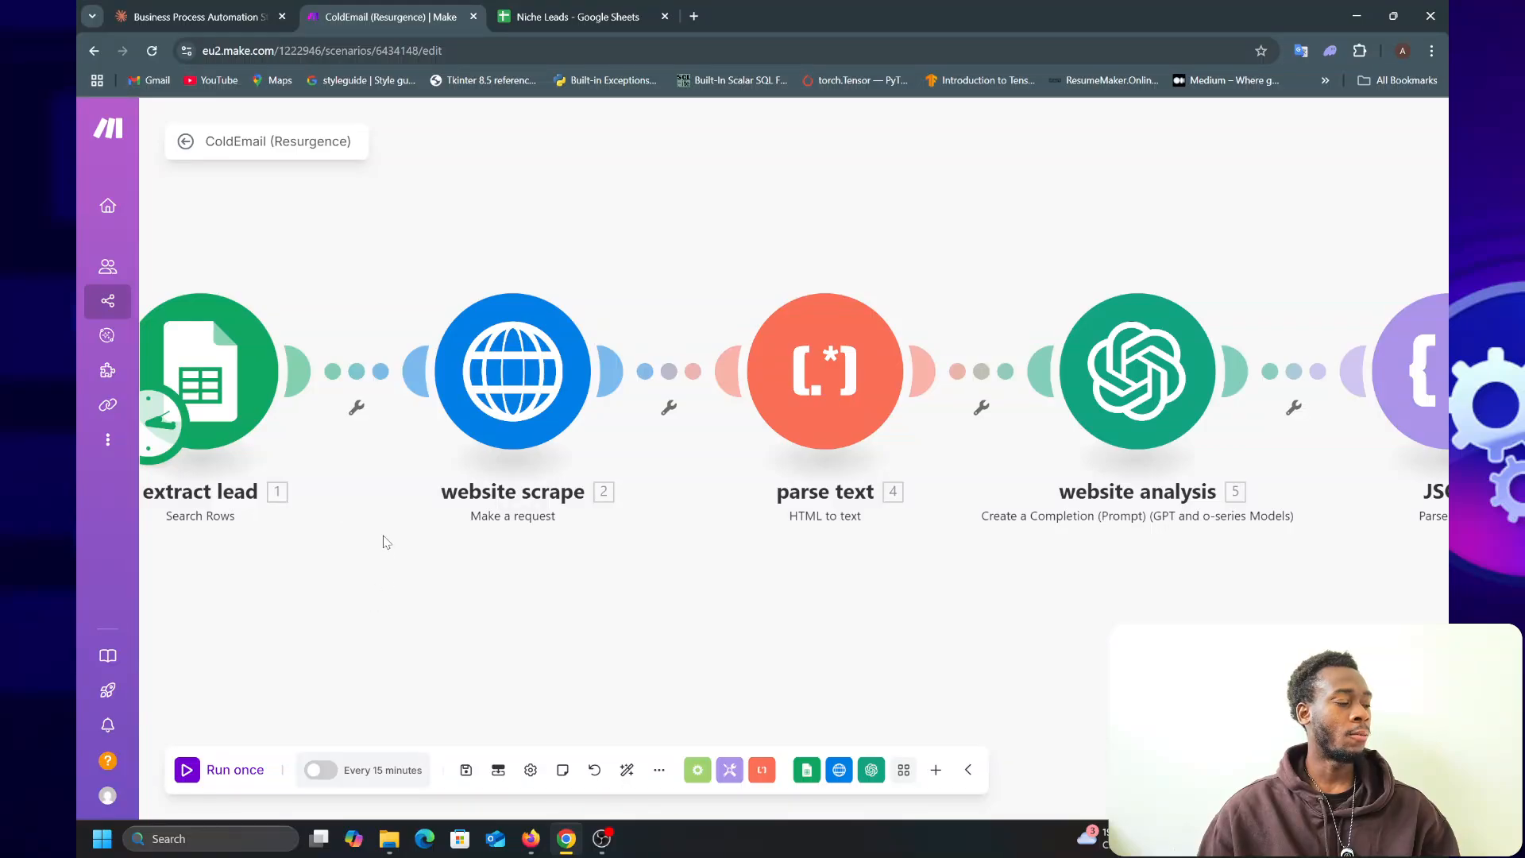
scroll(383, 542, "down", 3)
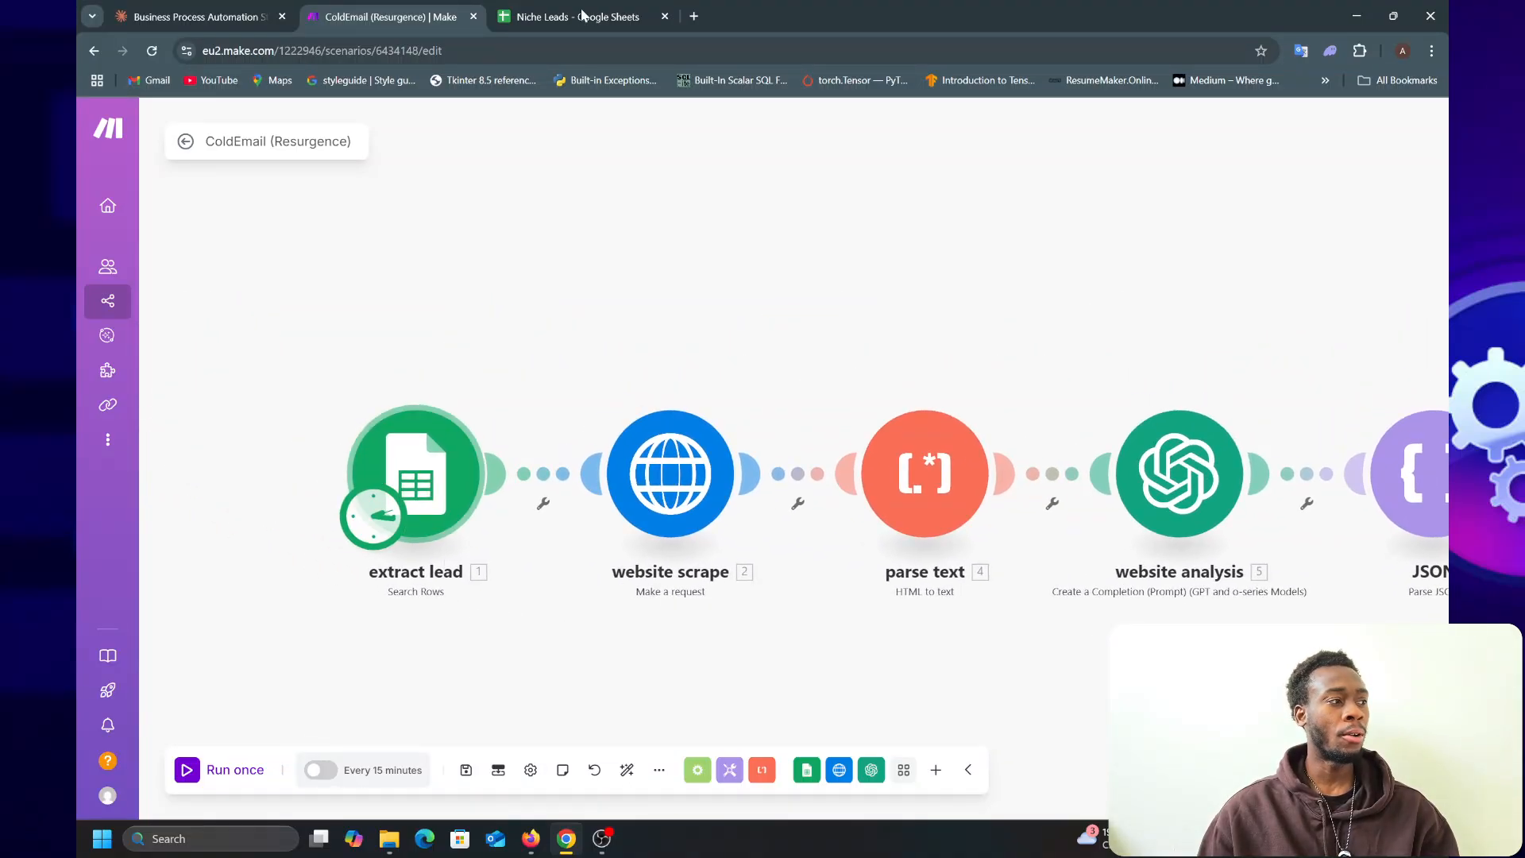
left_click(584, 16)
scroll(628, 576, "down", 5)
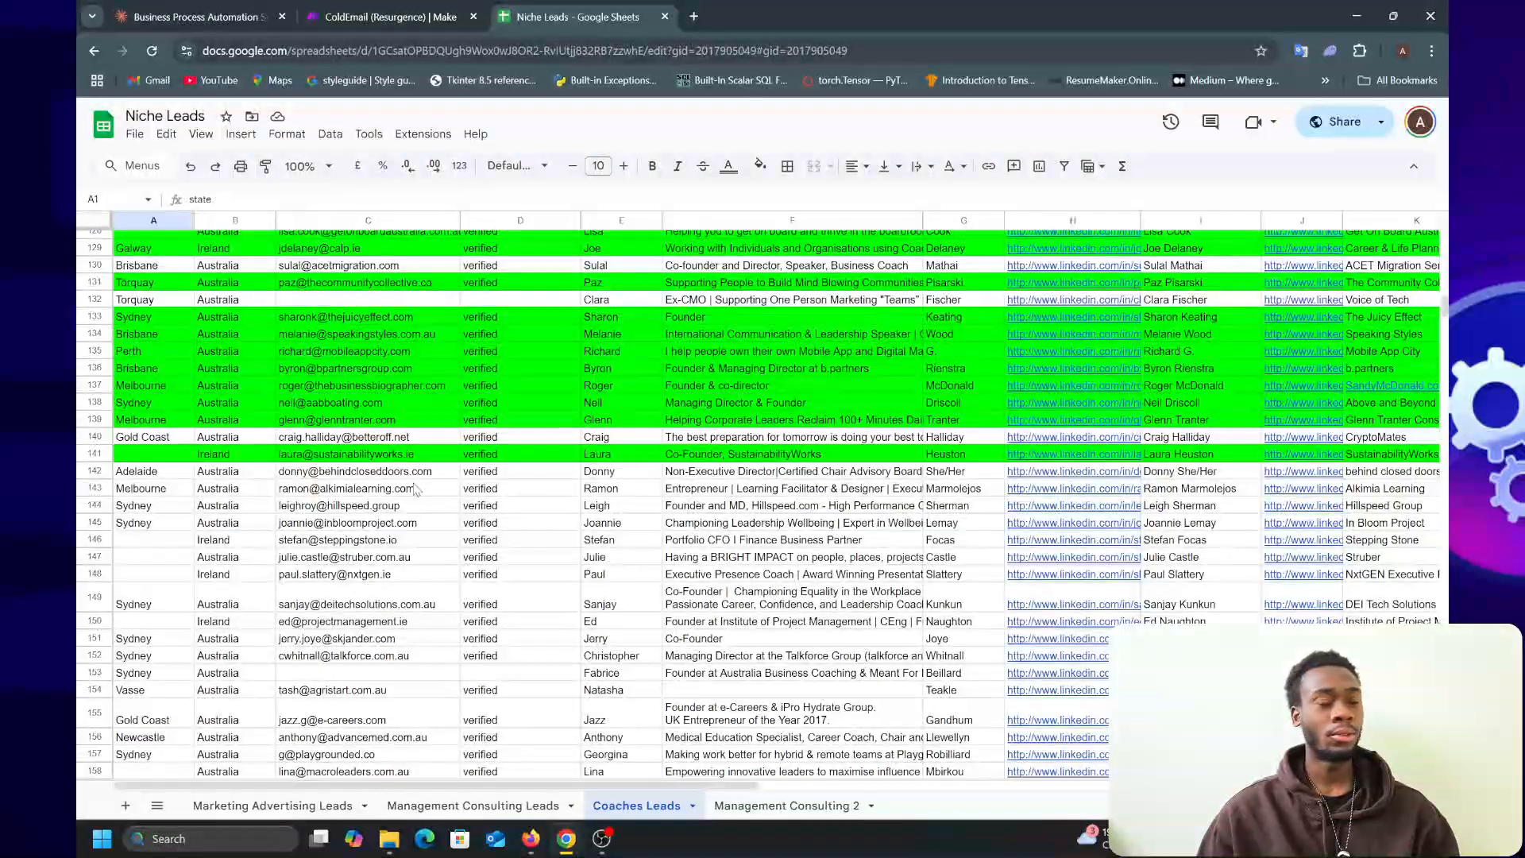
scroll(467, 480, "up", 5)
scroll(467, 480, "down", 3)
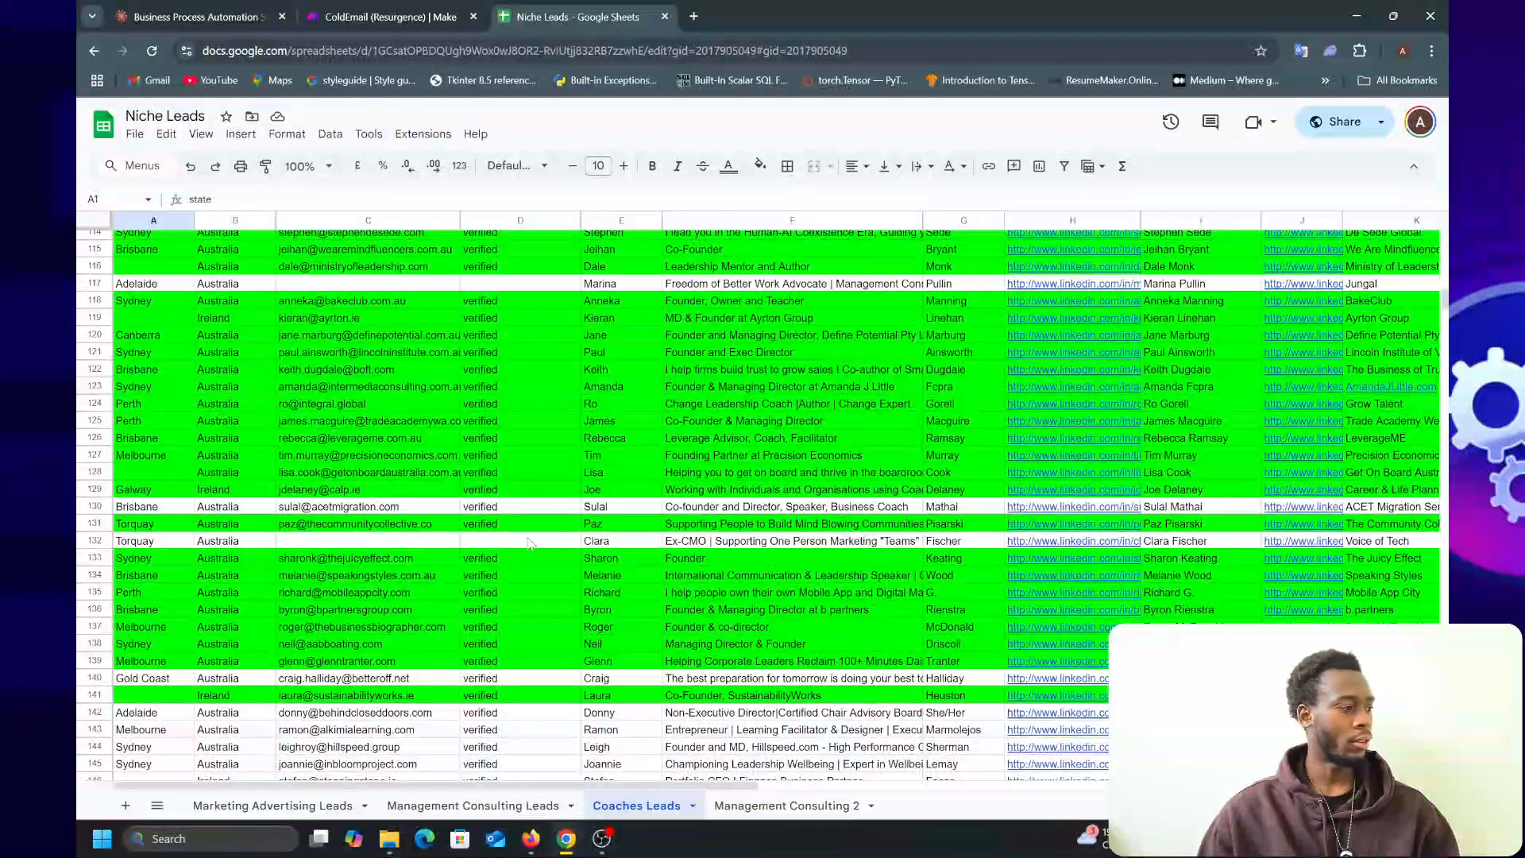
scroll(376, 516, "up", 2)
scroll(377, 517, "down", 5)
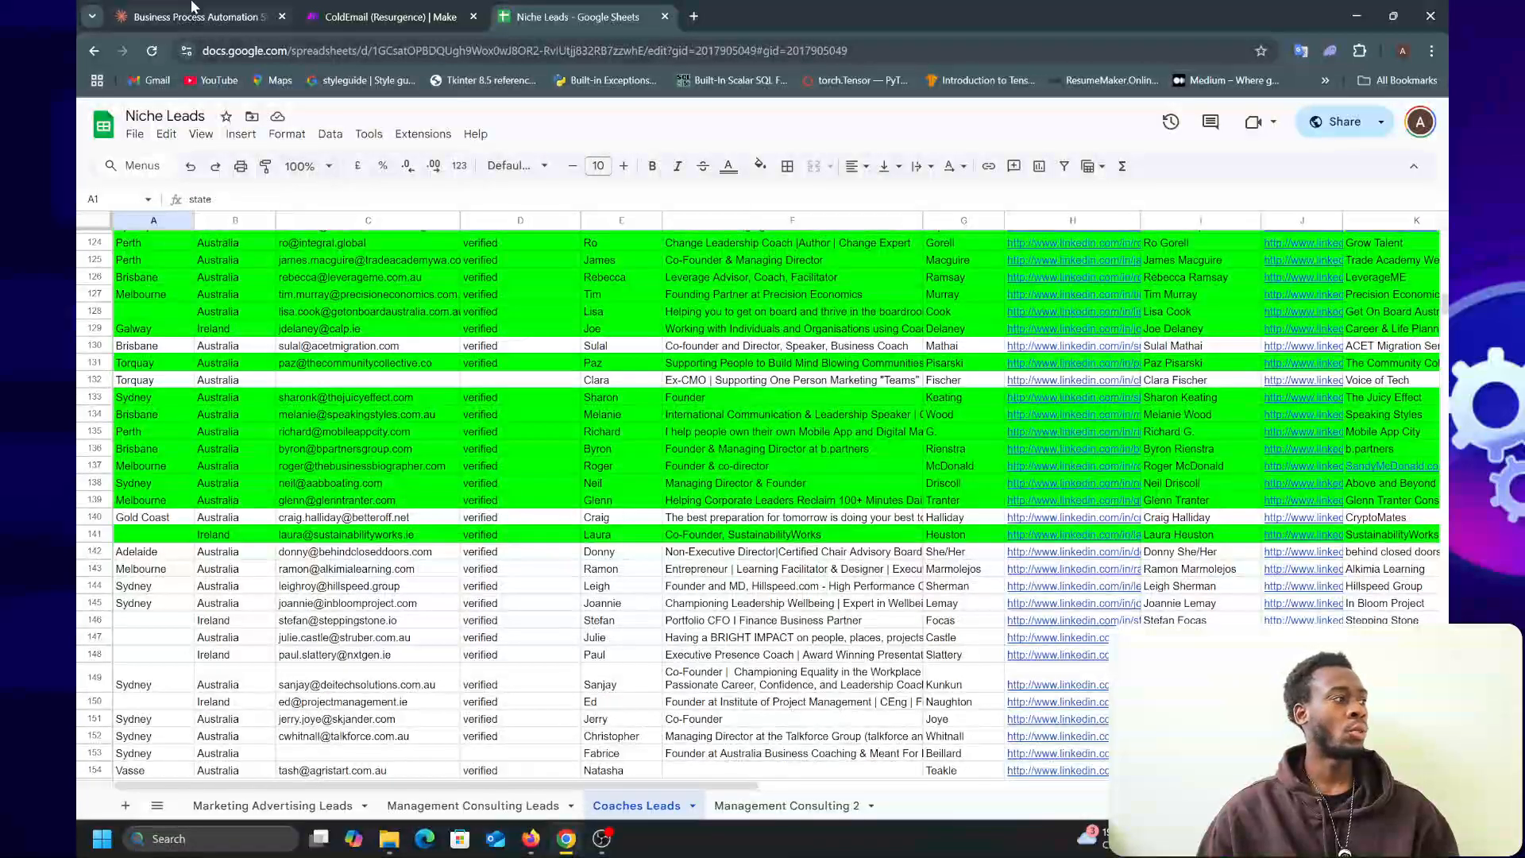
- Return to the Make scenario, open the extract lead module and review its spreadsheet, sheet, filter and limit settings
left_click(388, 17)
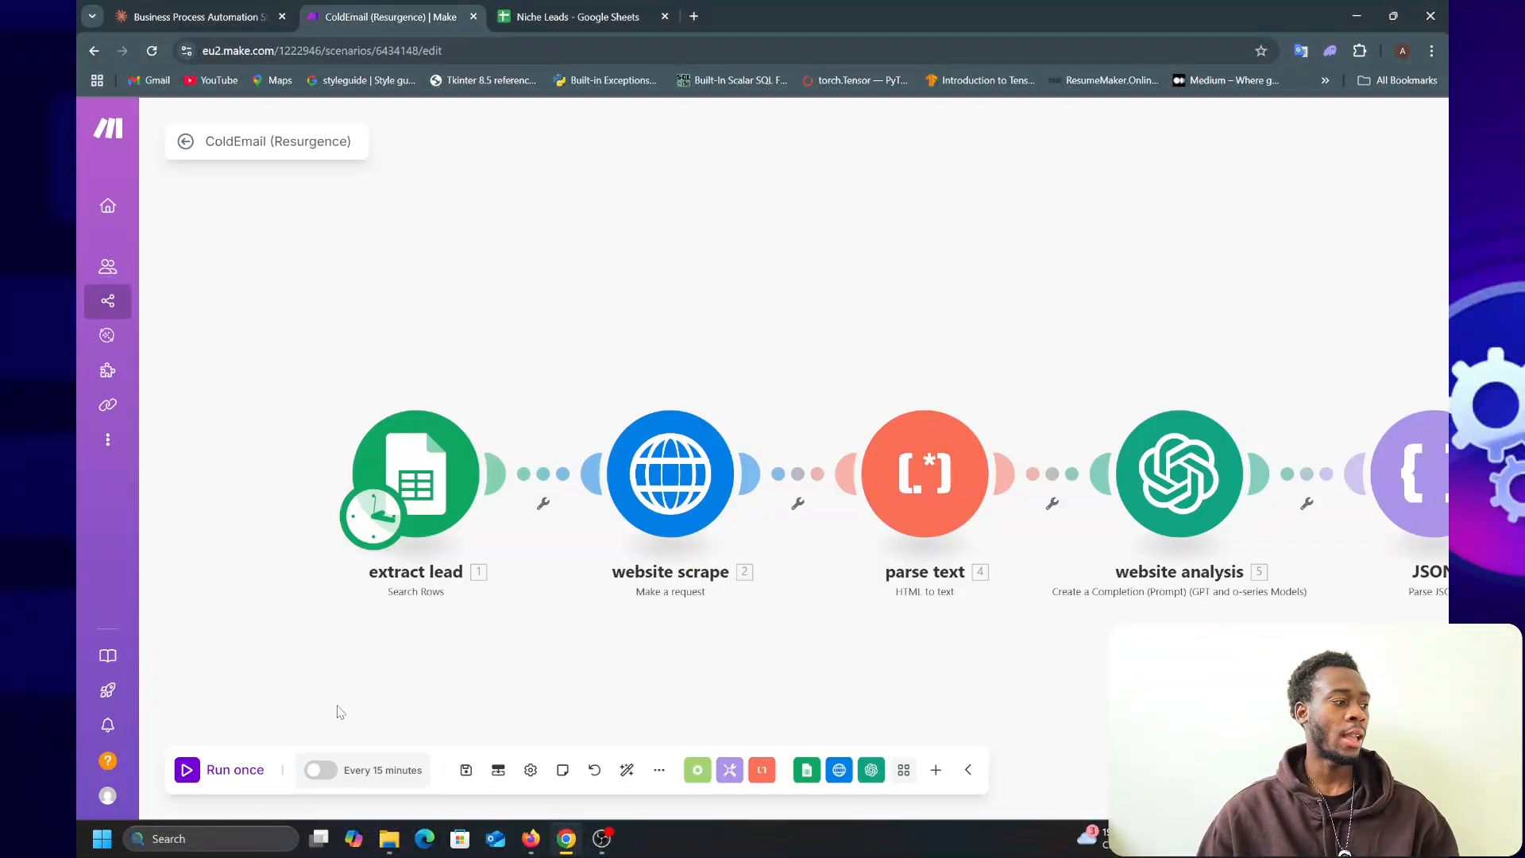
left_click(441, 465)
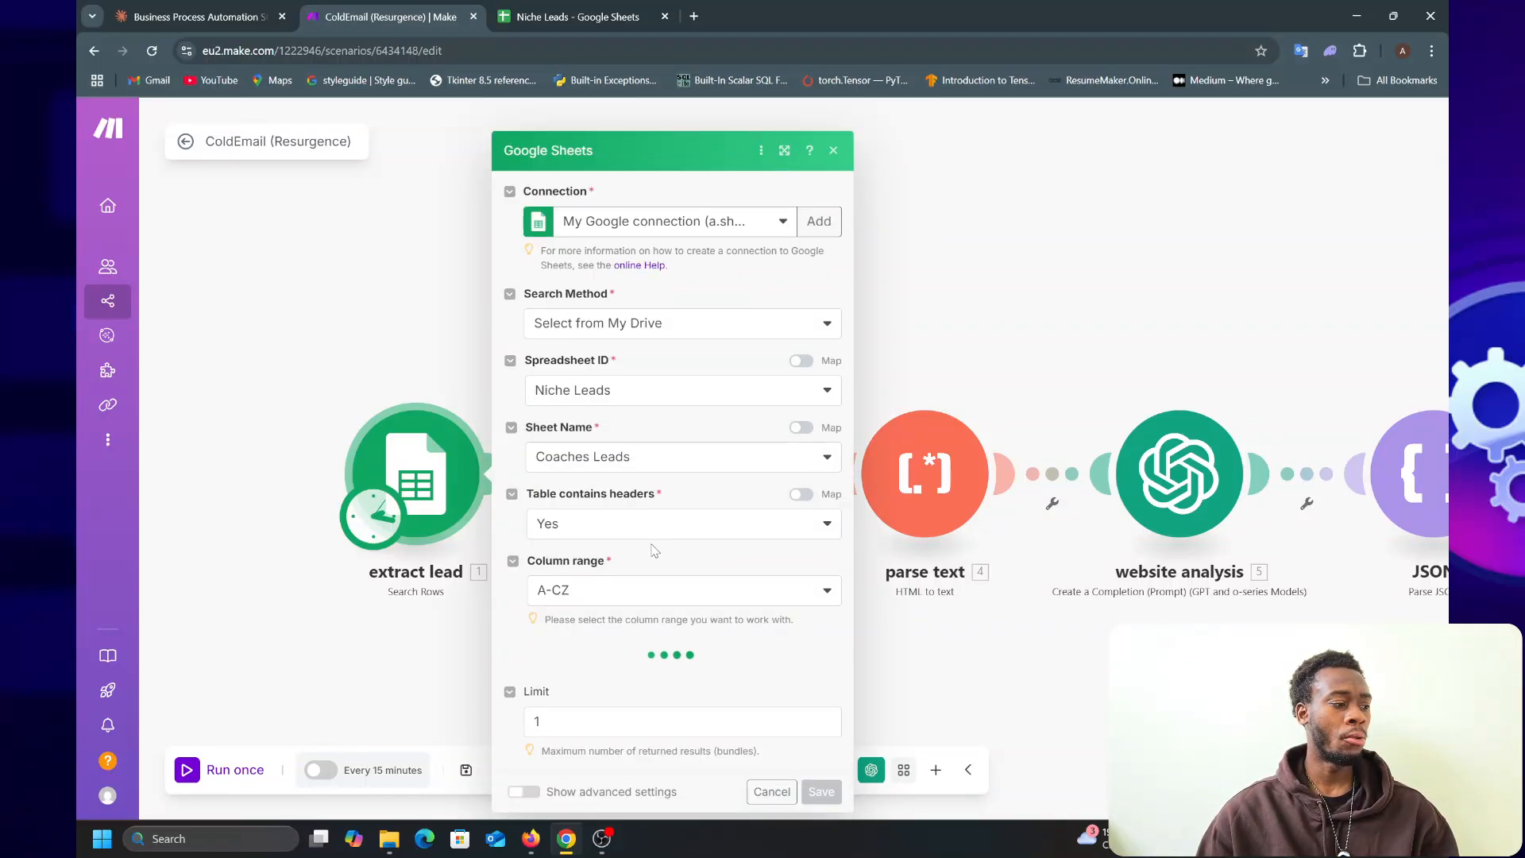
left_click(577, 14)
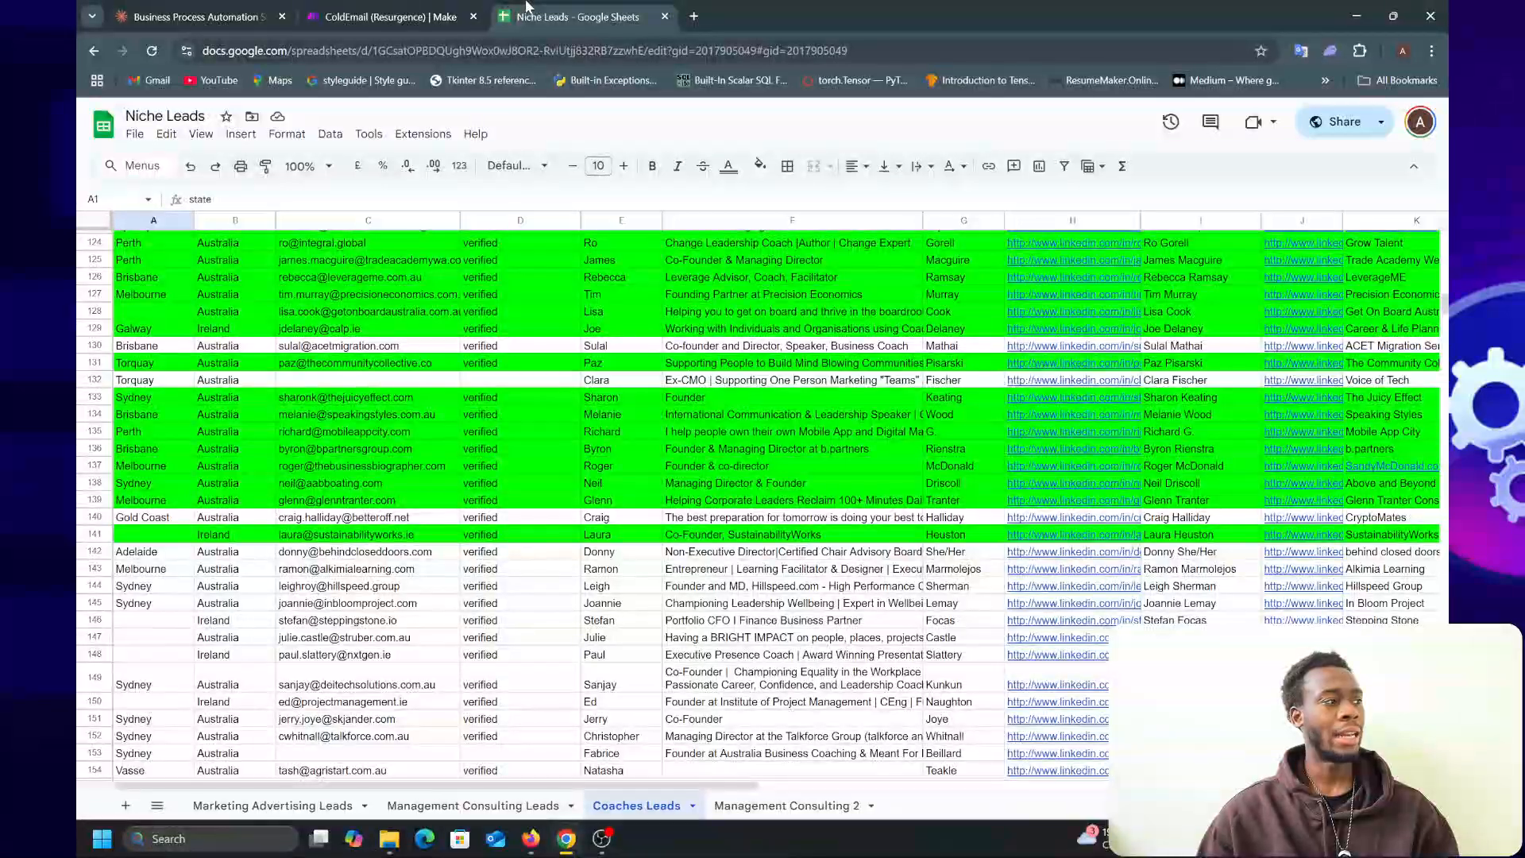
left_click(390, 17)
scroll(677, 628, "down", 6)
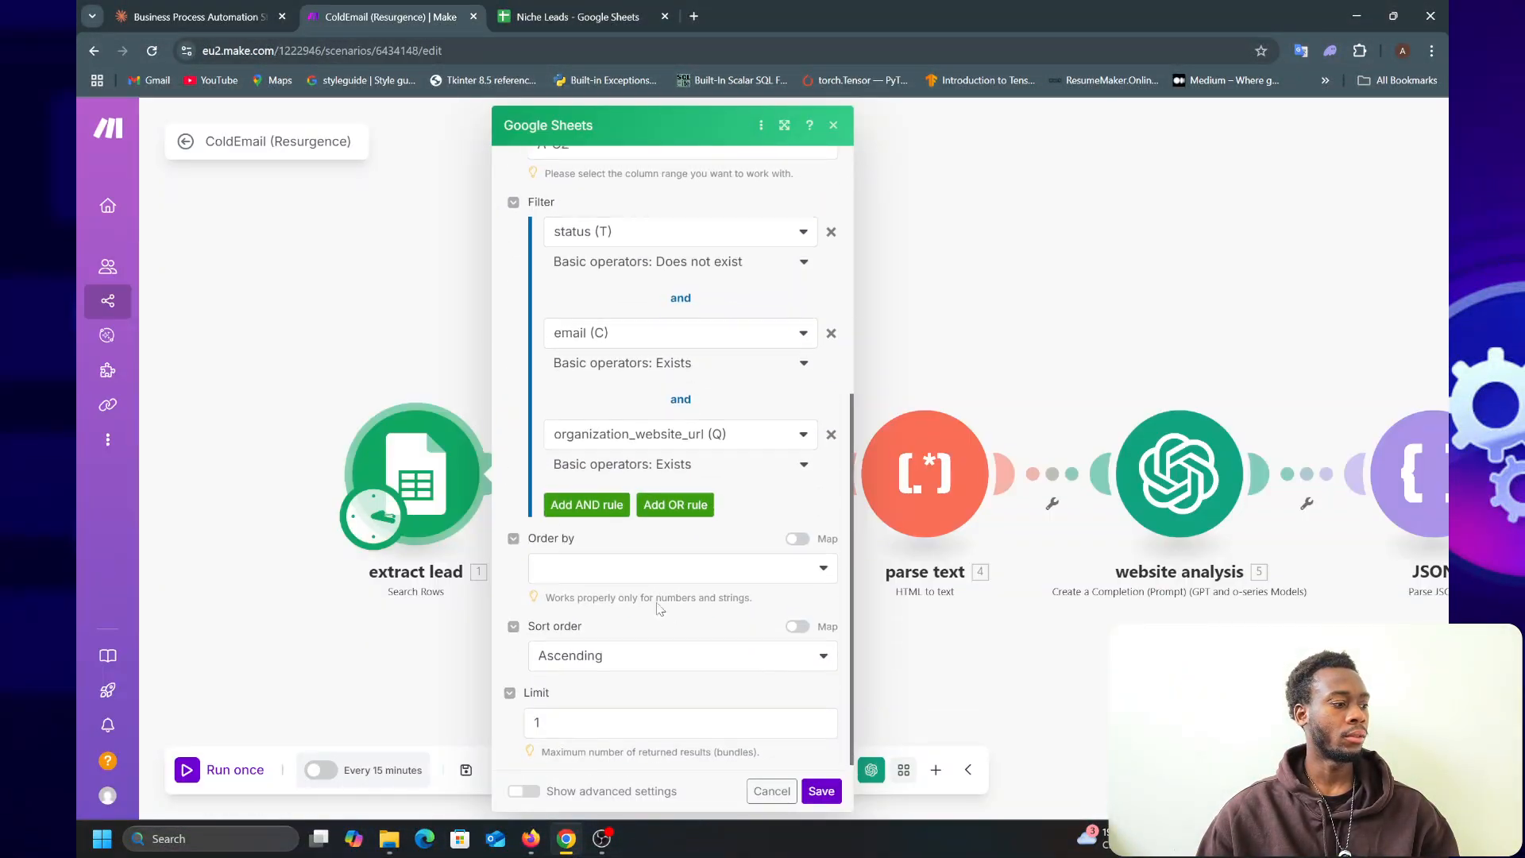
scroll(677, 628, "up", 5)
scroll(683, 461, "down", 2)
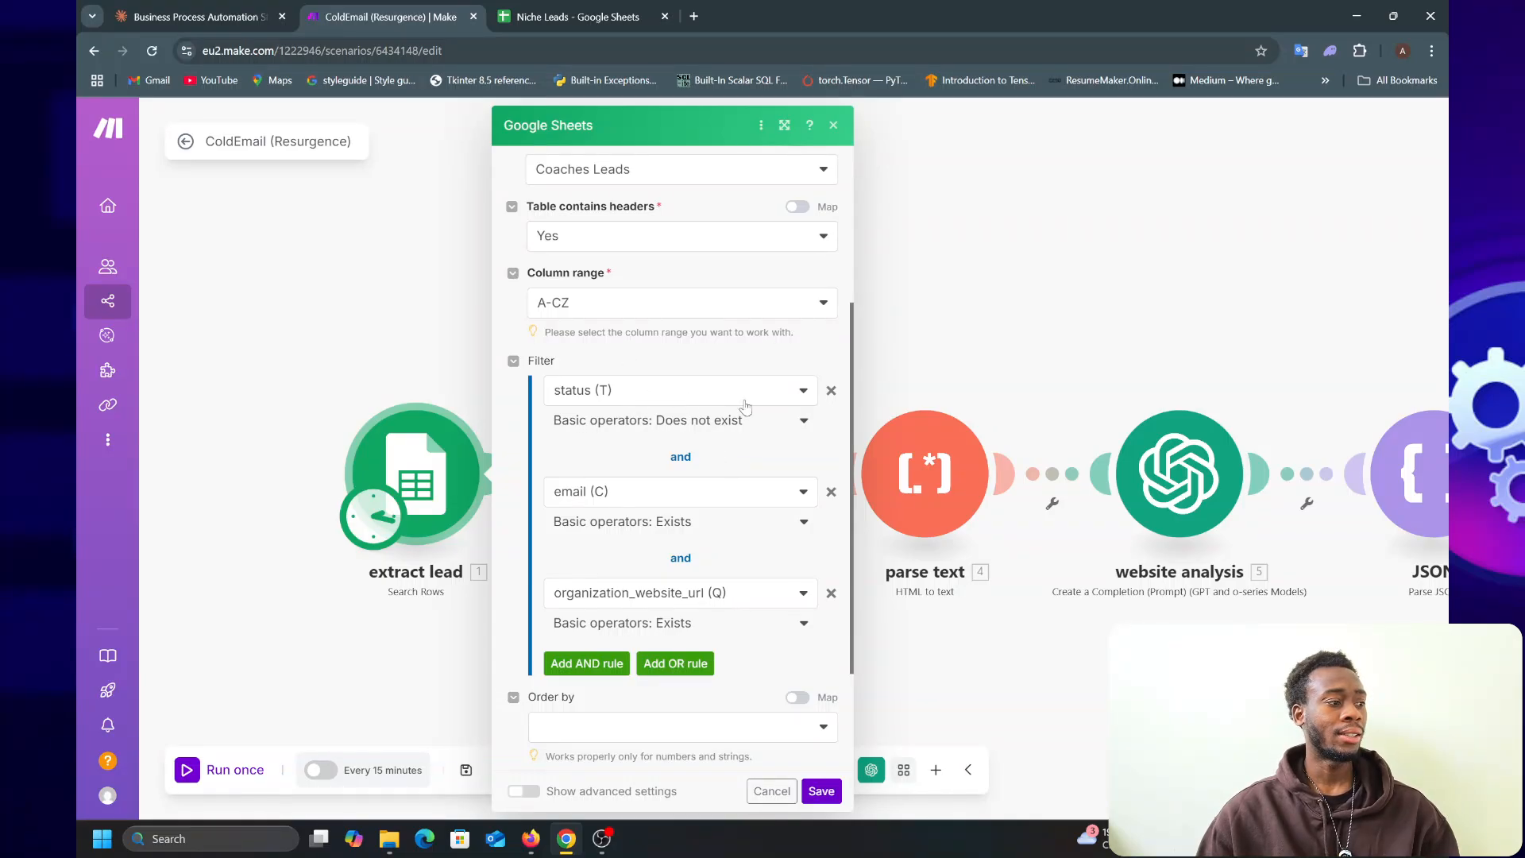
- Switch to the Niche Leads spreadsheet and check the status column of the Coaches Leads rows
left_click(568, 17)
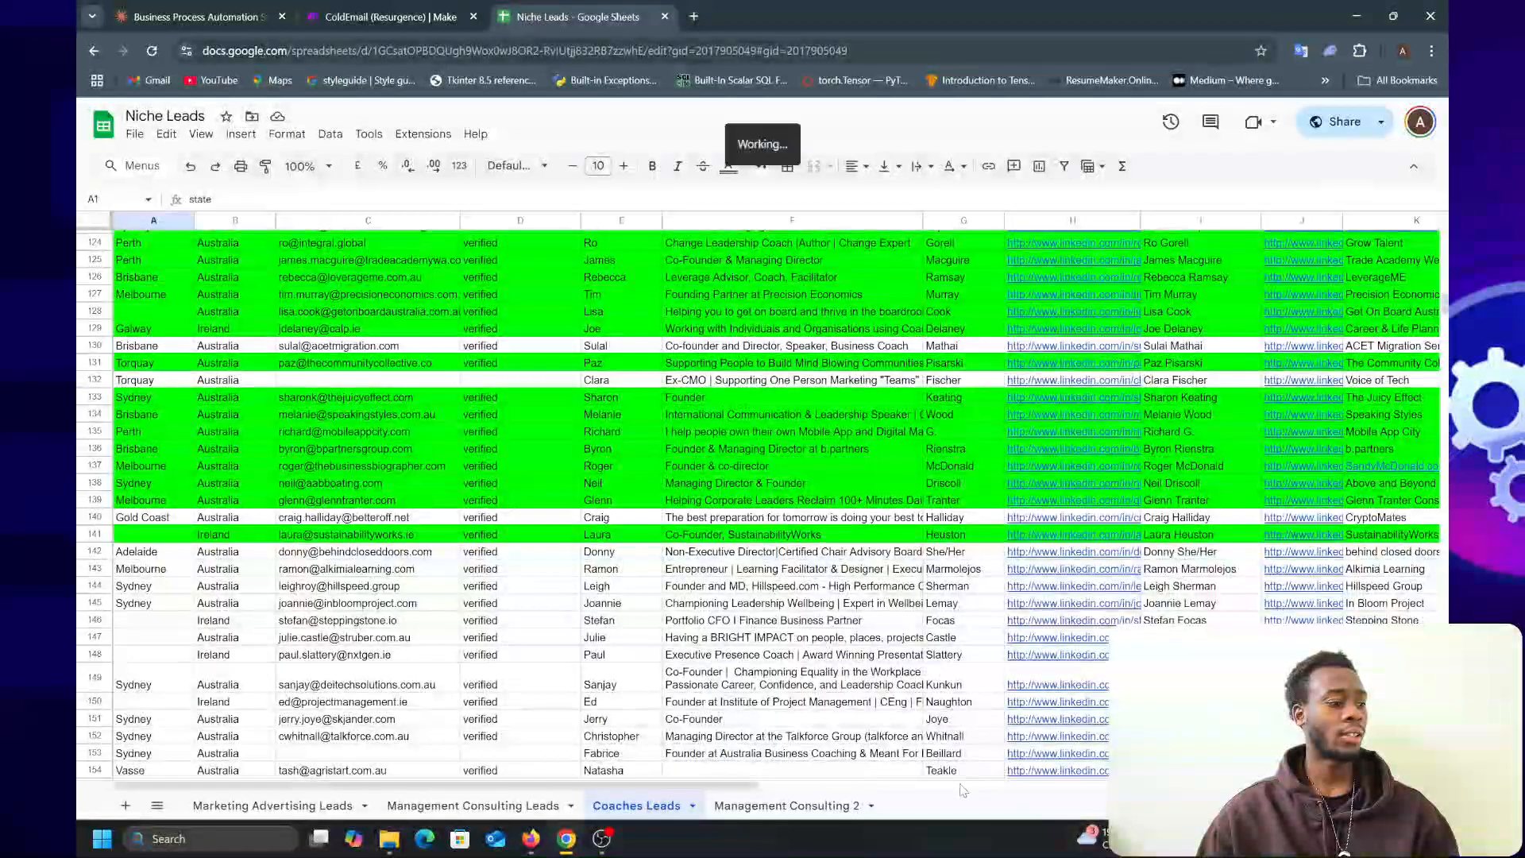
scroll(654, 793, "right", 10)
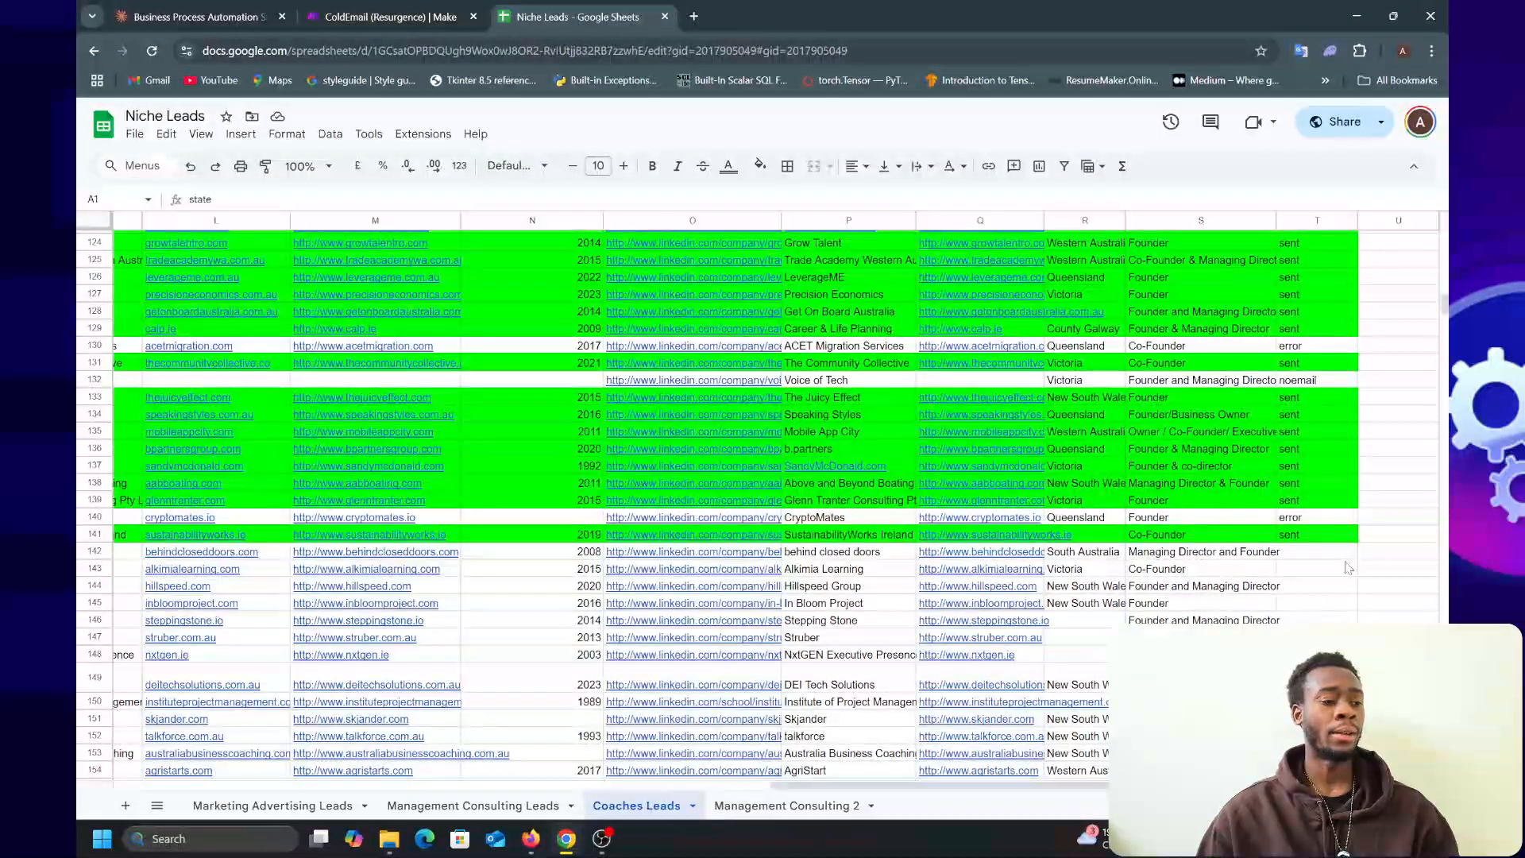
scroll(777, 501, "left", 10)
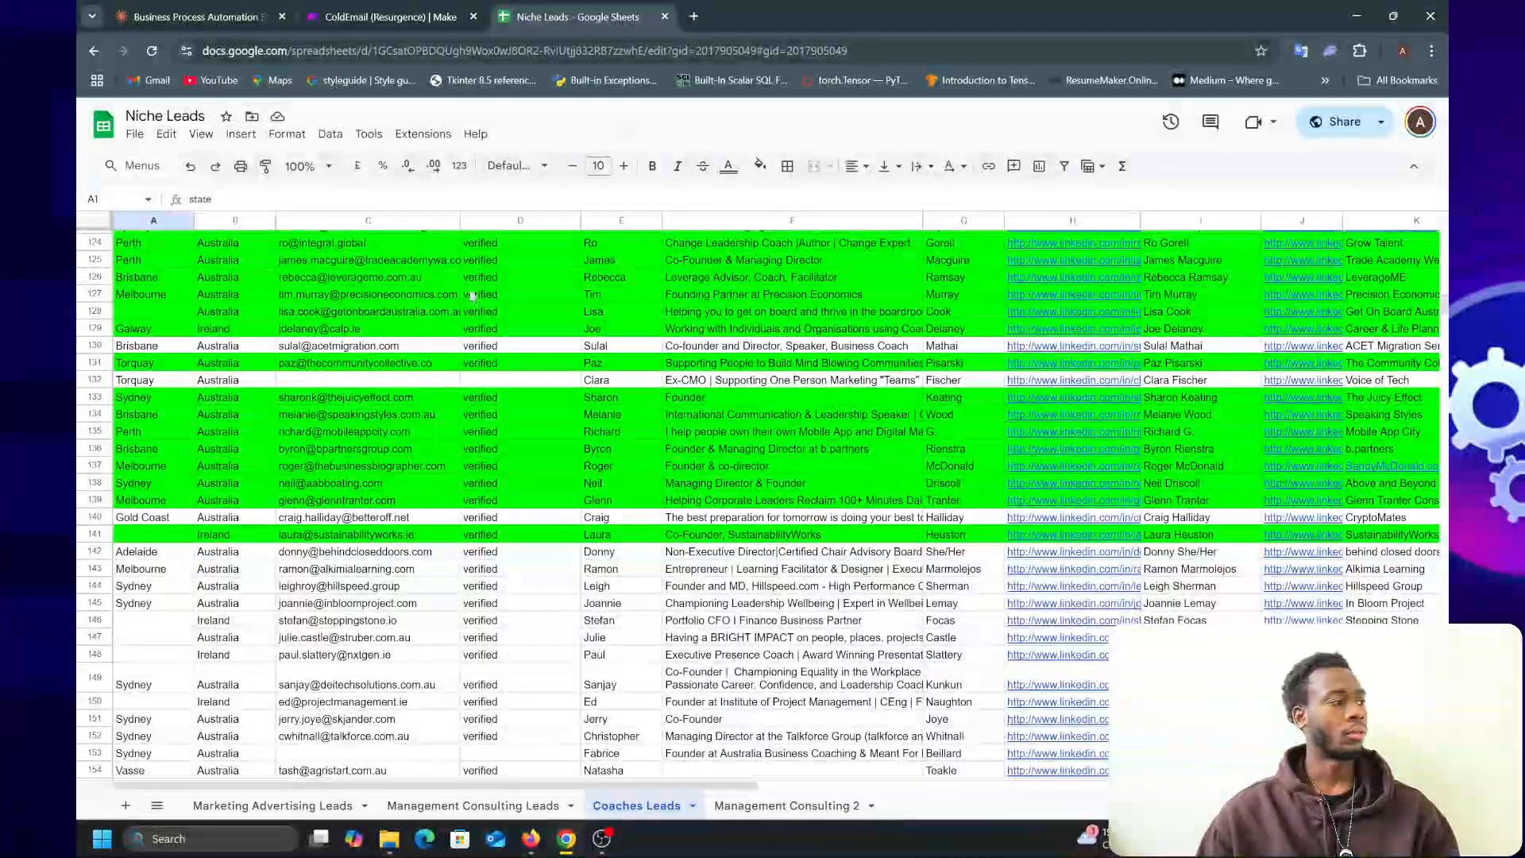
- Go back to the Make scenario, review the extract lead module's filter rules and limit, and save the module
left_click(375, 12)
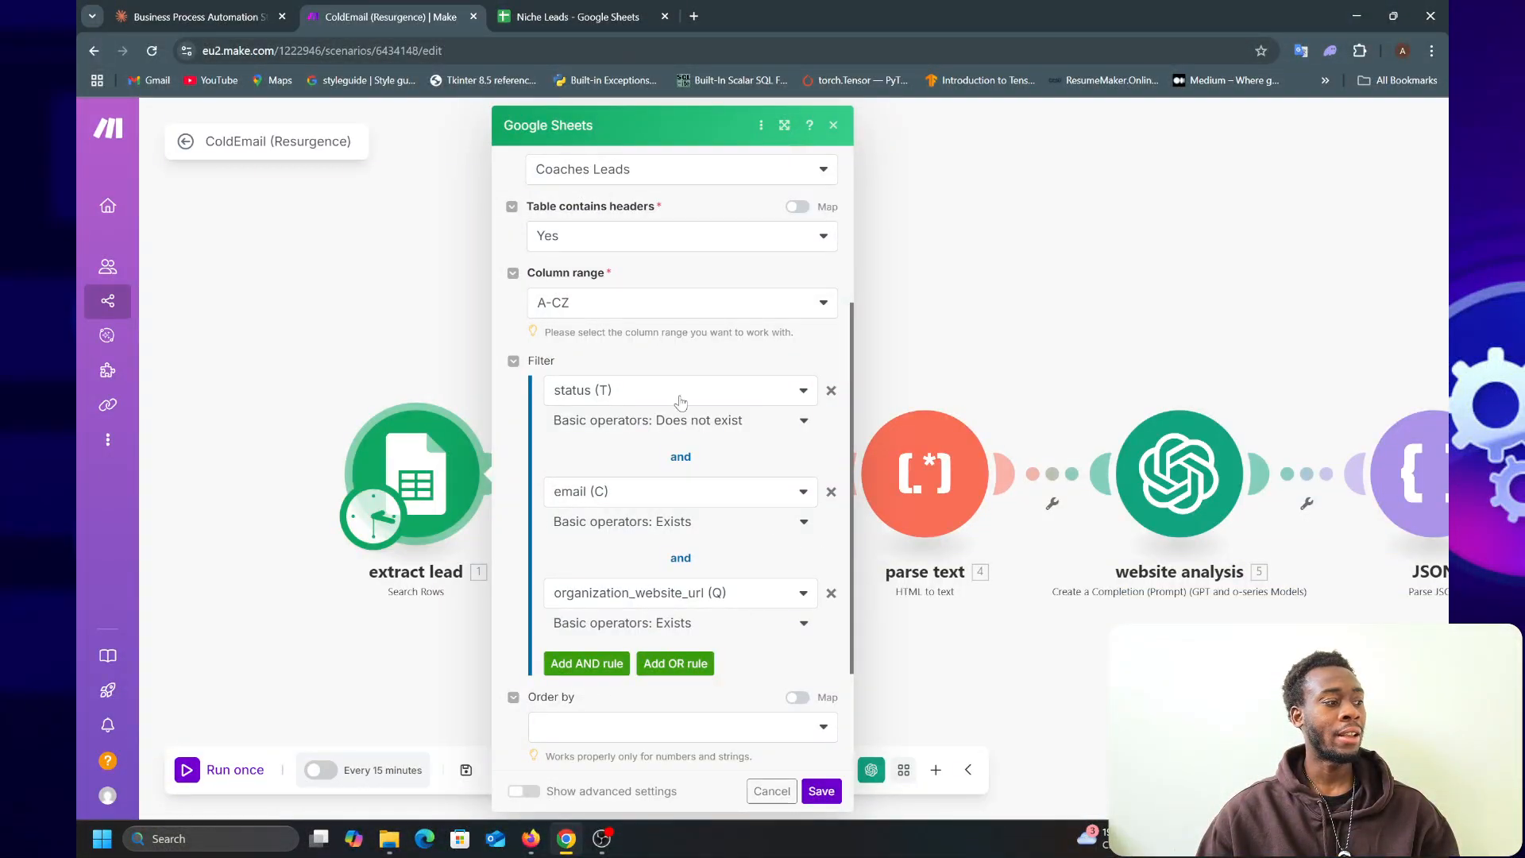
scroll(710, 544, "down", 2)
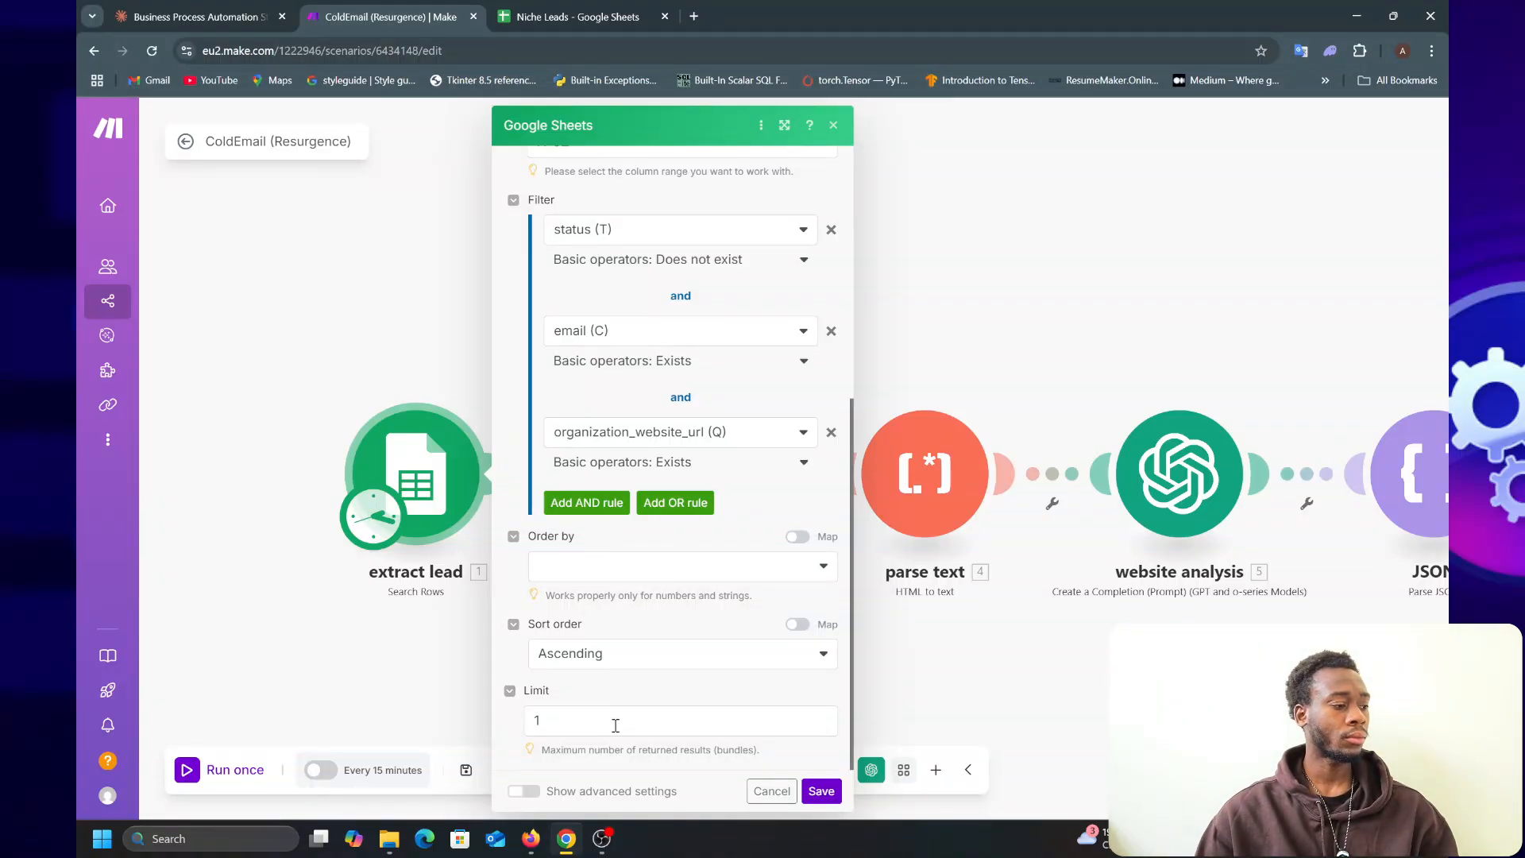
left_click(822, 792)
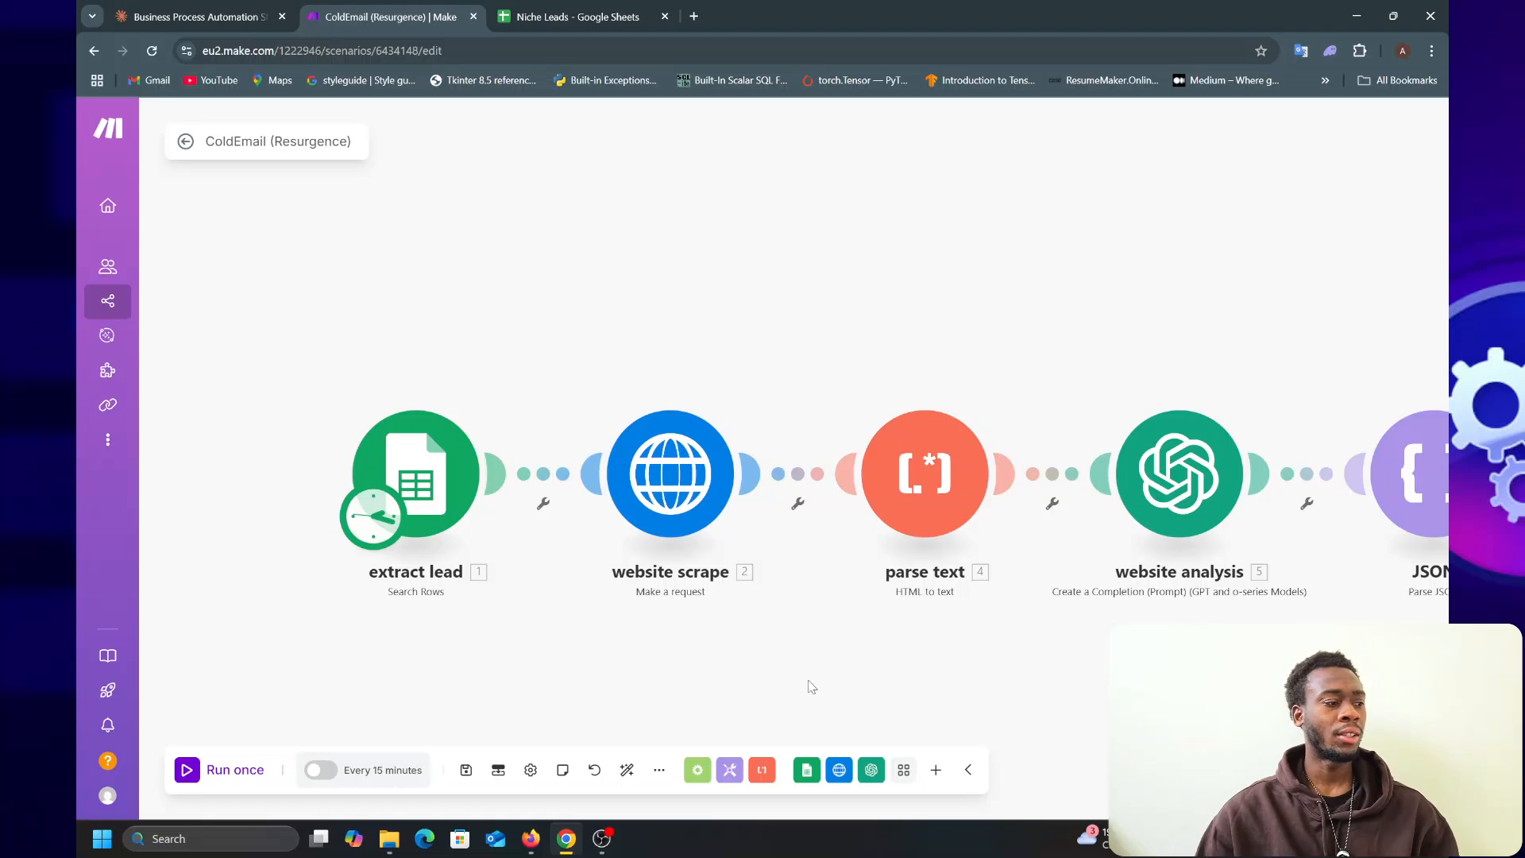
- Open the website scrape module, review its HTTP request settings and close it
left_click_drag(785, 704, 653, 627)
left_click(561, 424)
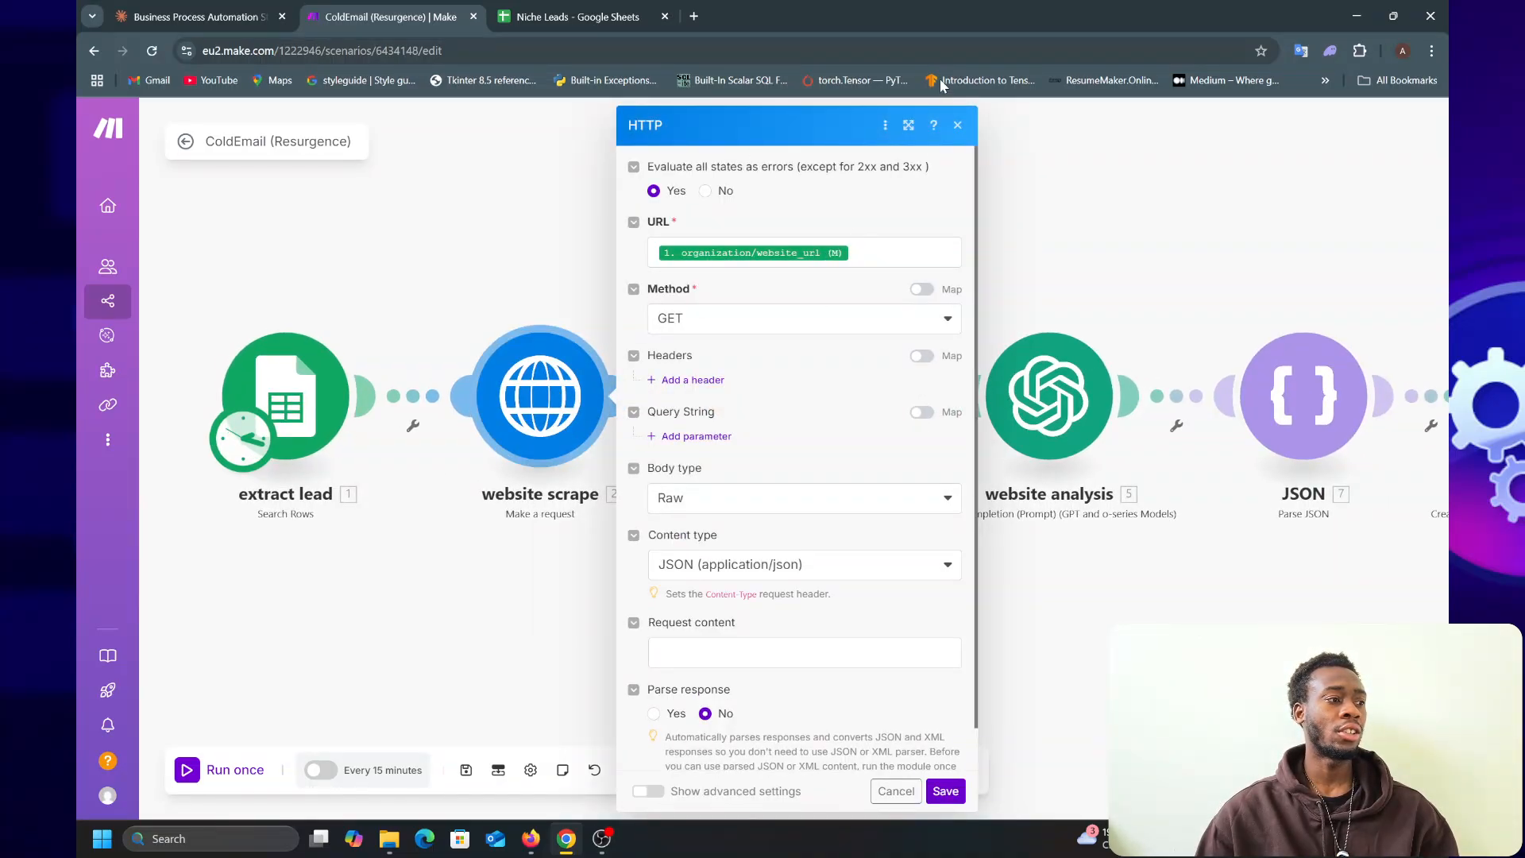
left_click(957, 125)
- In the Coaches Leads sheet, select the organization/website_url column and look down it to the rows not yet contacted
left_click(568, 17)
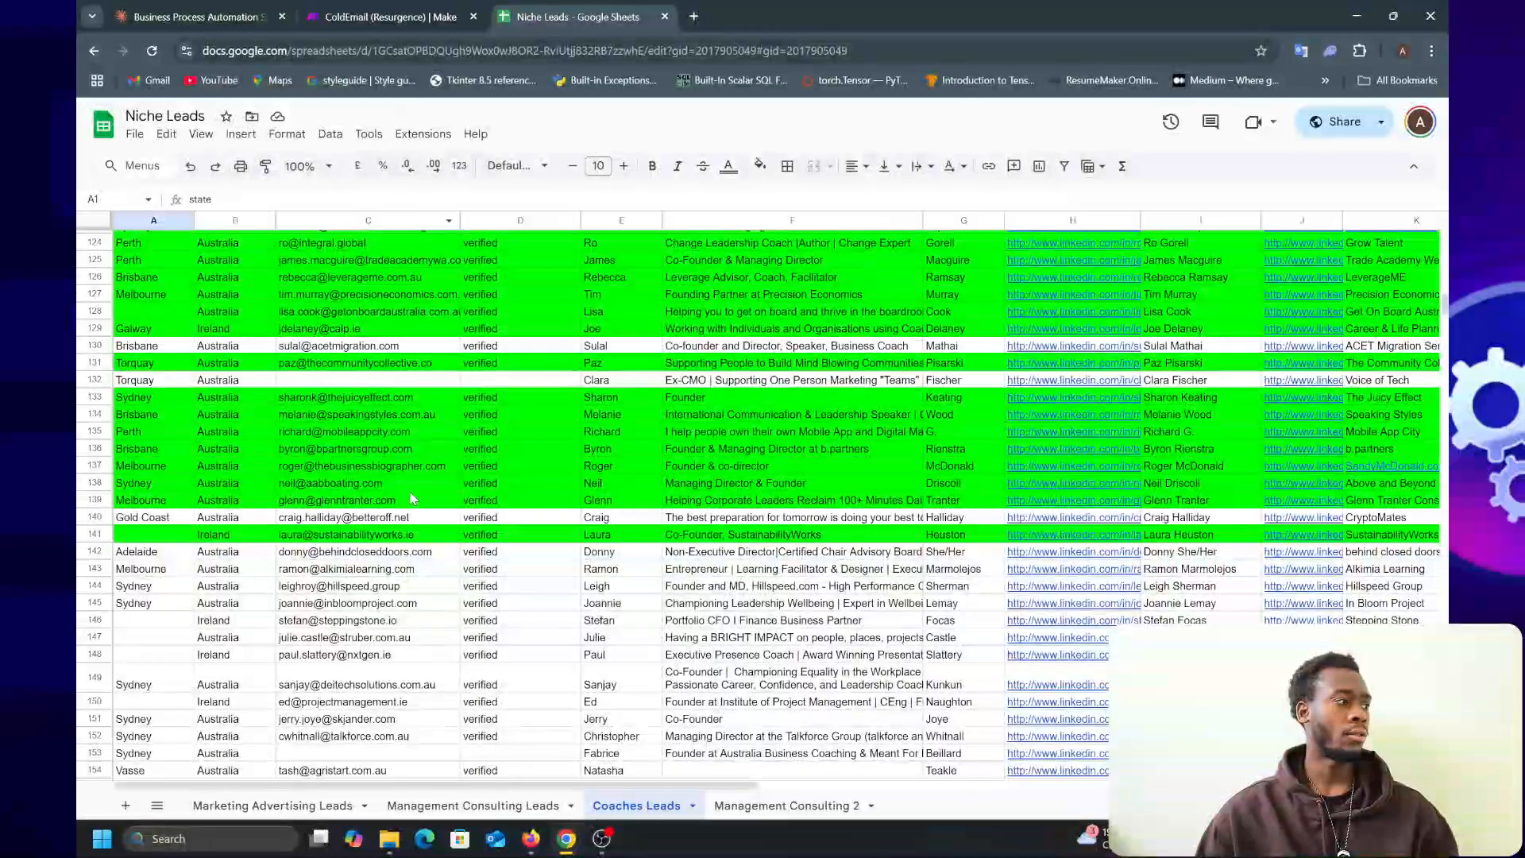
scroll(494, 683, "down", 3)
scroll(494, 684, "down", 9)
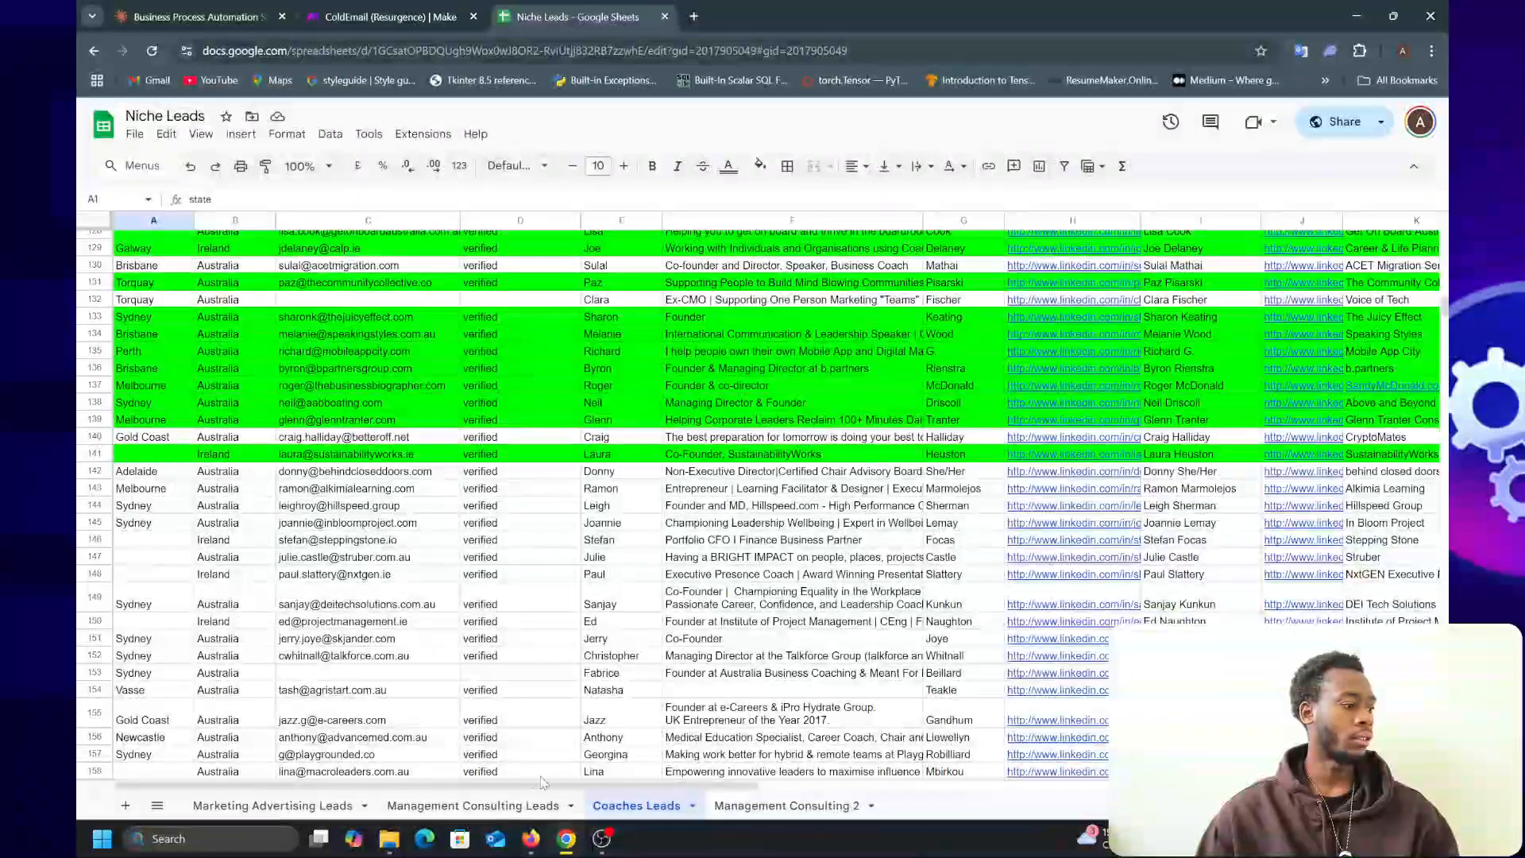
scroll(469, 582, "up", 12)
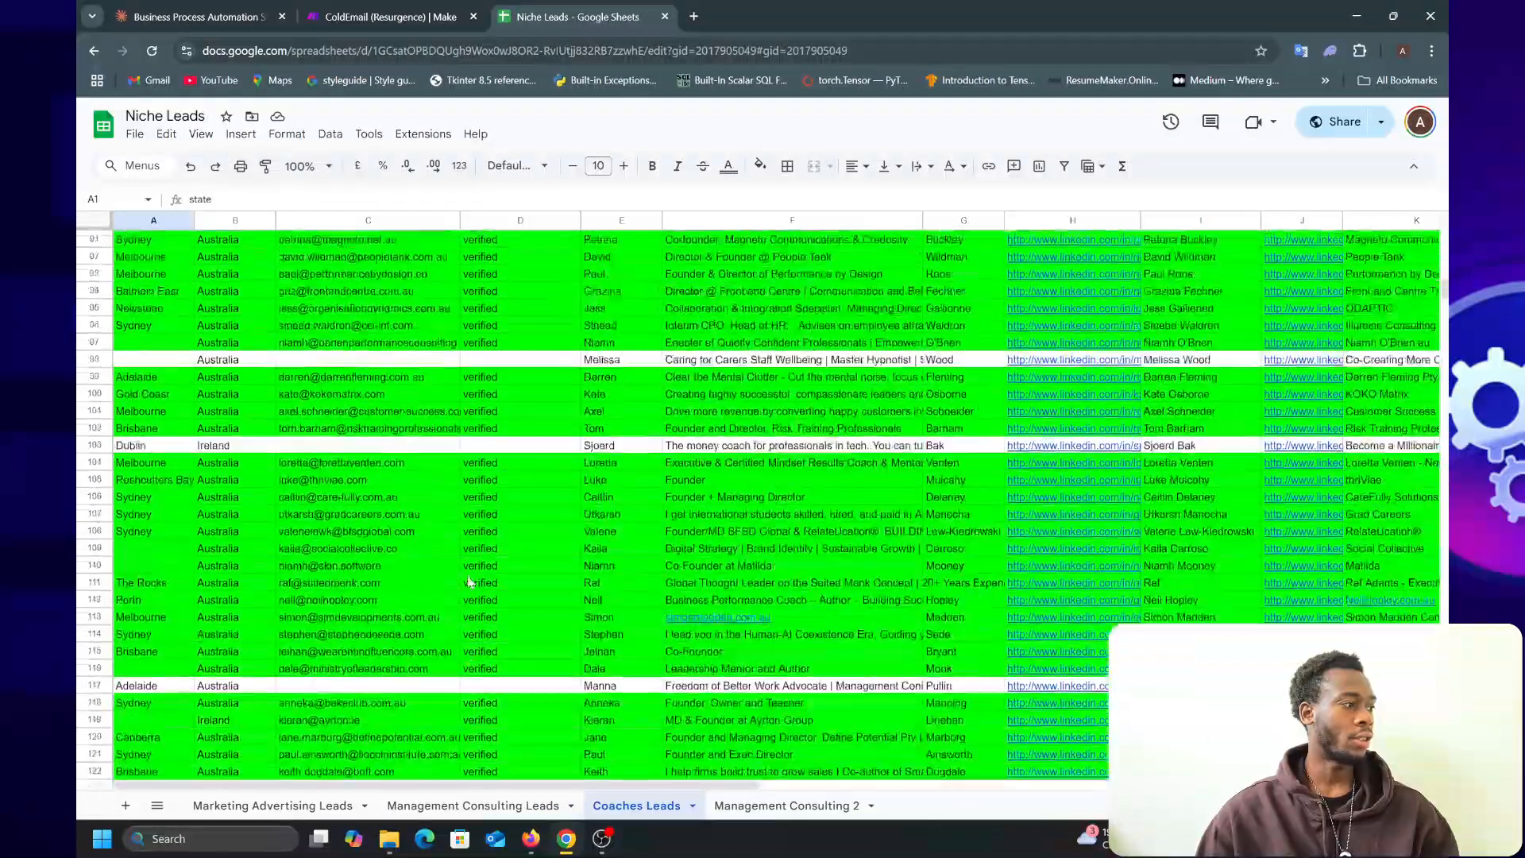
scroll(469, 582, "up", 20)
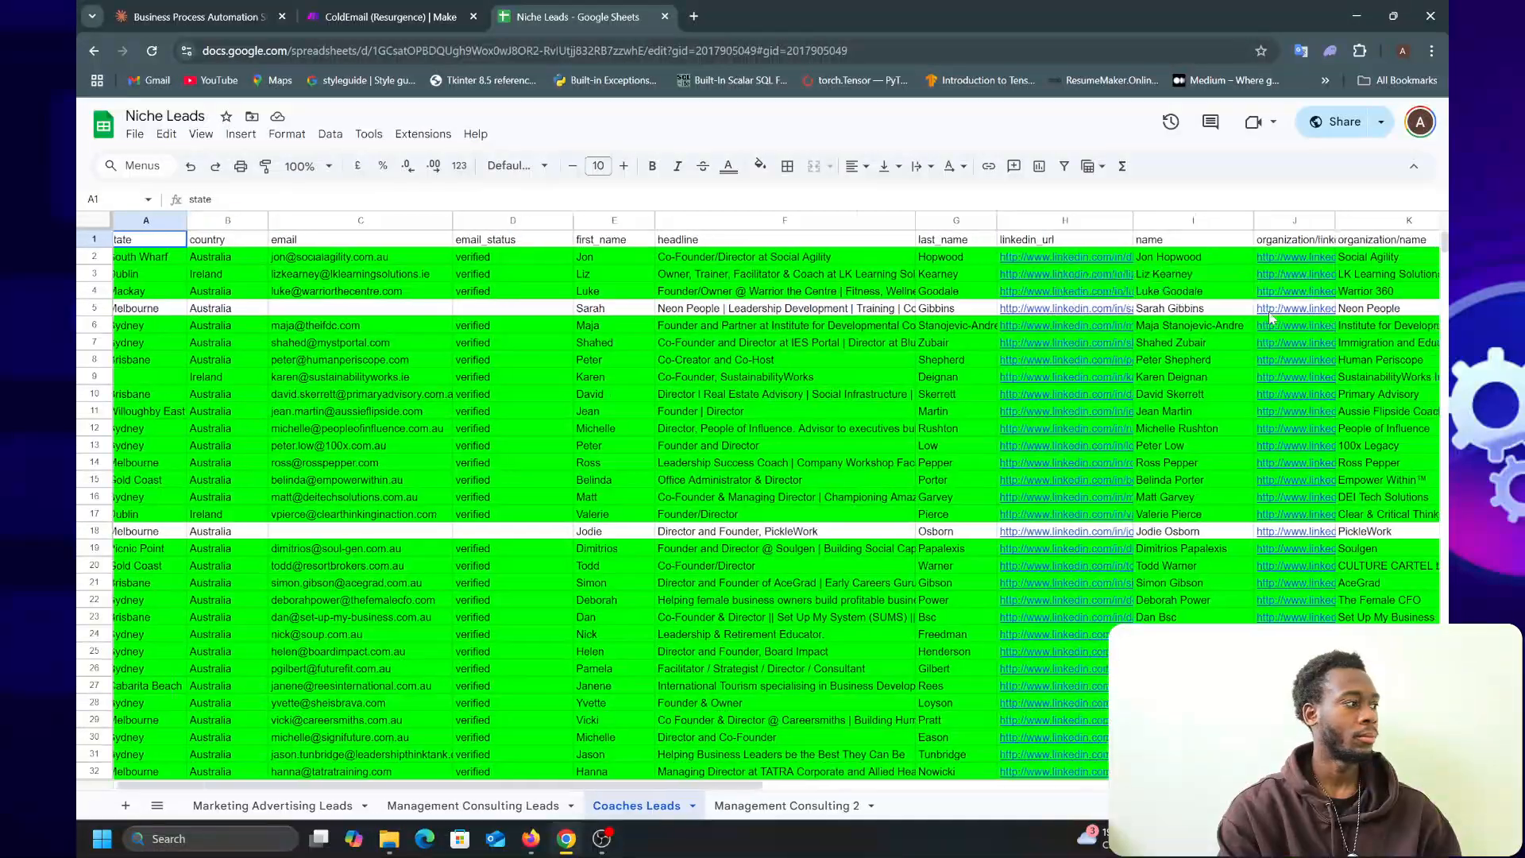
scroll(1271, 318, "right", 10)
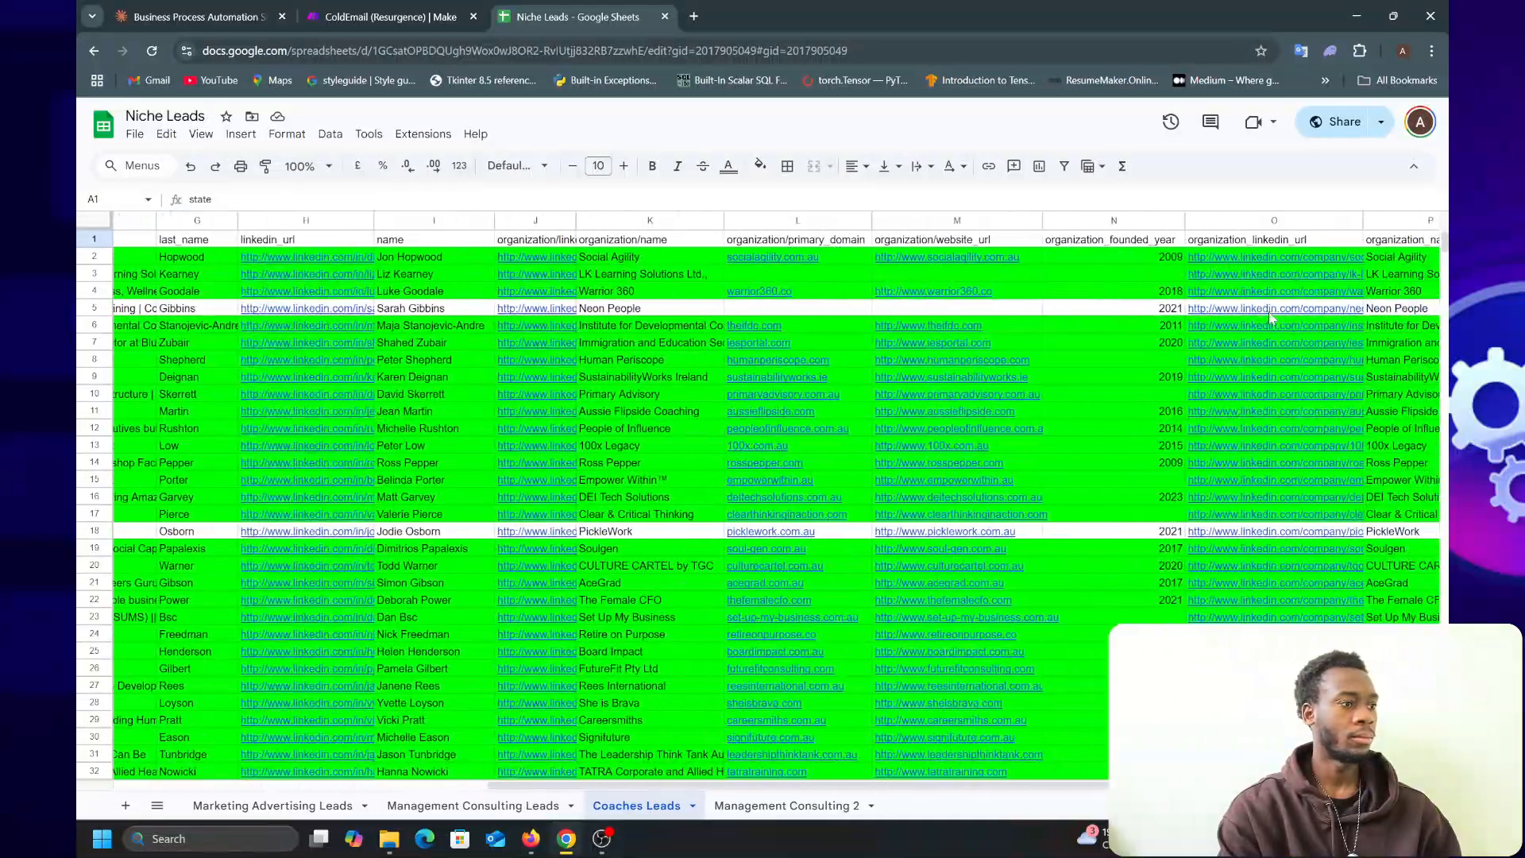
left_click(945, 220)
scroll(986, 510, "down", 20)
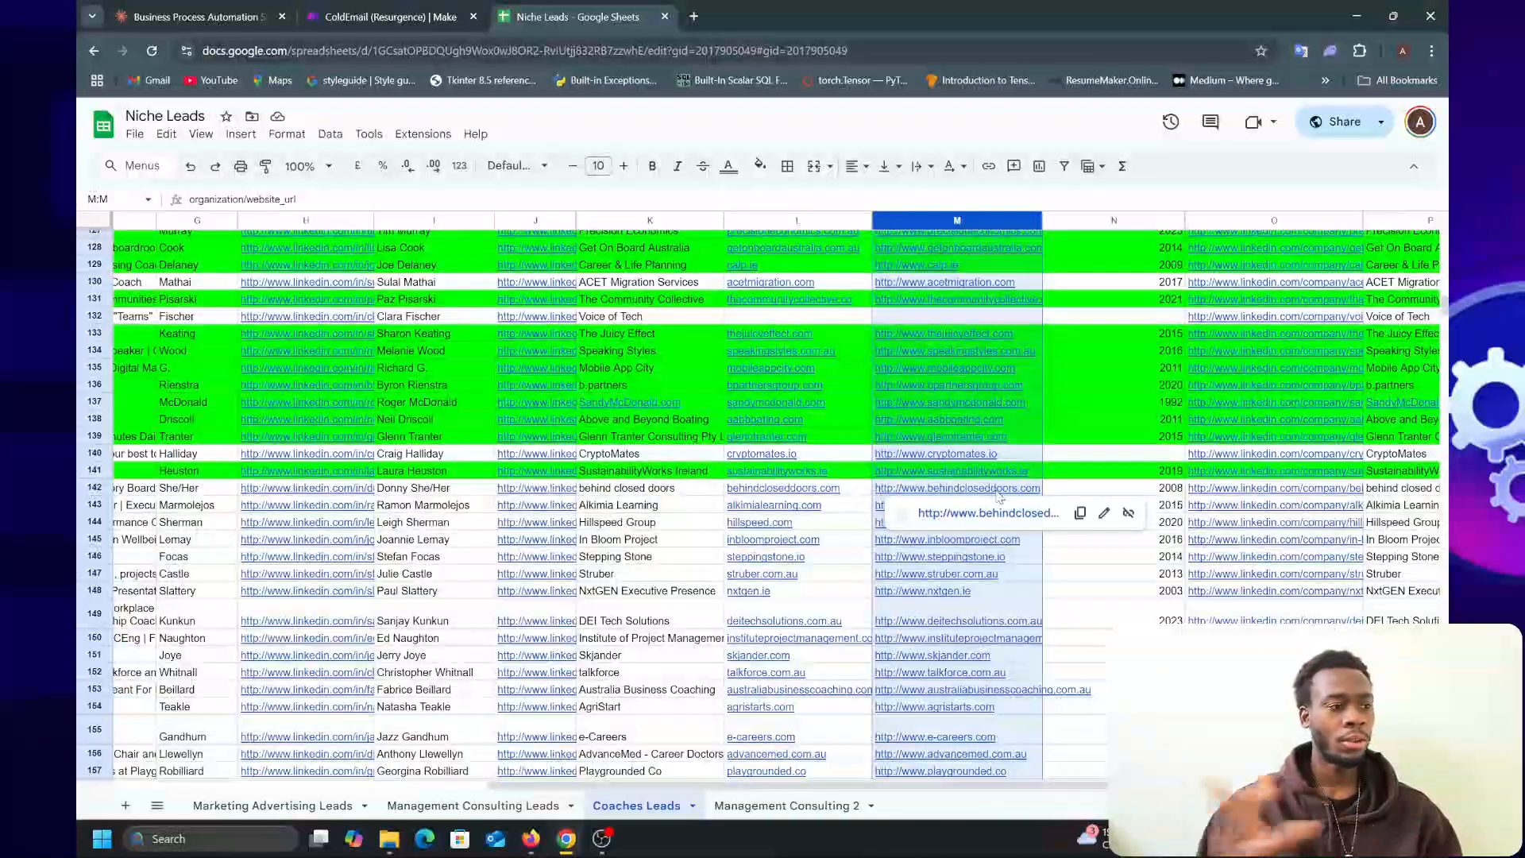
- Return to the Make scenario and open the website analysis module to review its connection, method and model settings
left_click(427, 9)
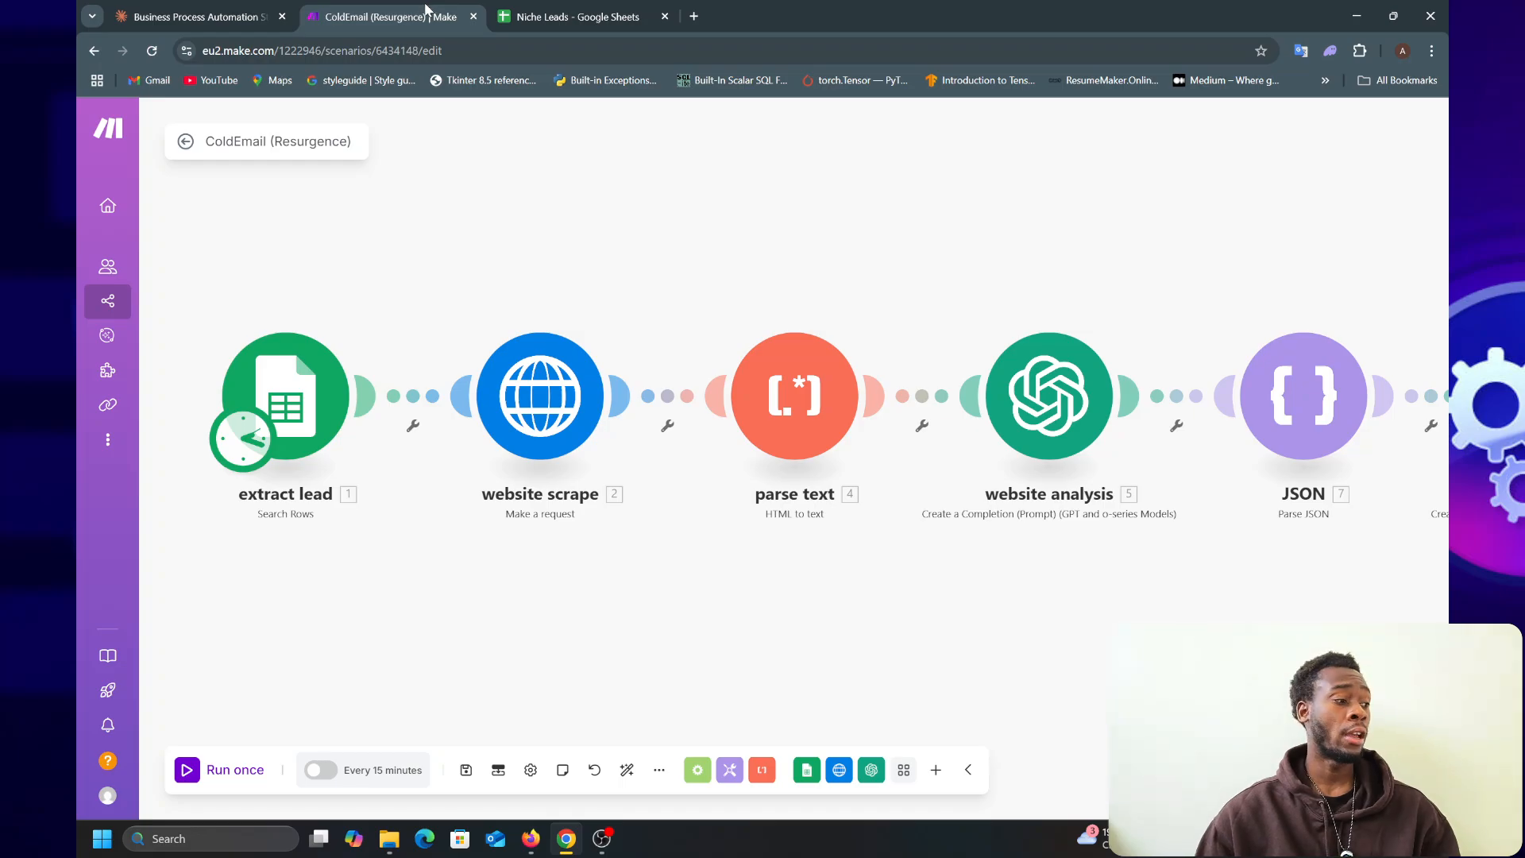
right_click(427, 9)
left_click(765, 263)
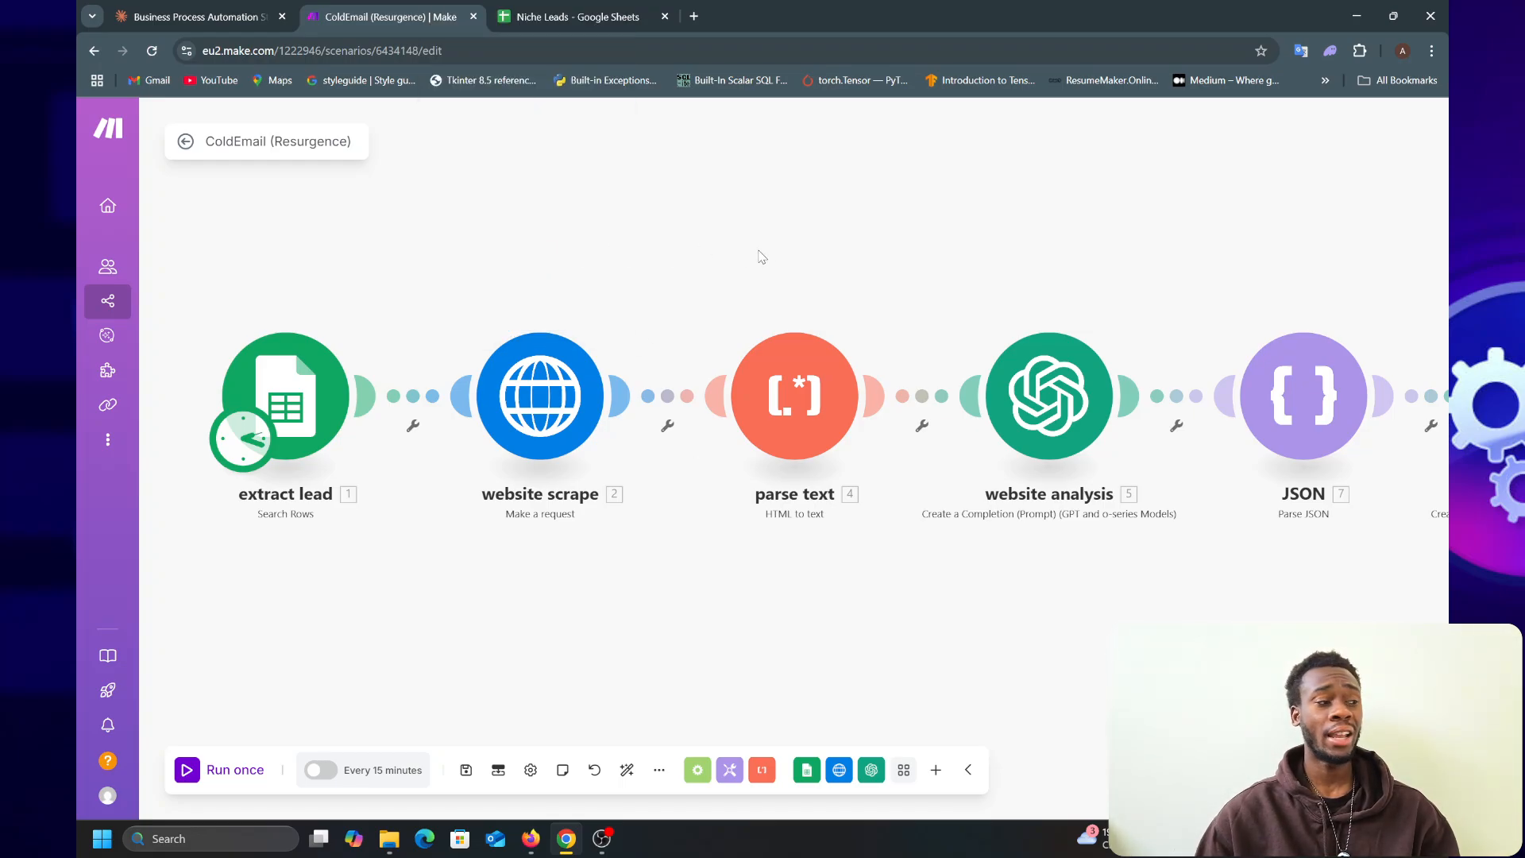
left_click_drag(842, 270, 572, 238)
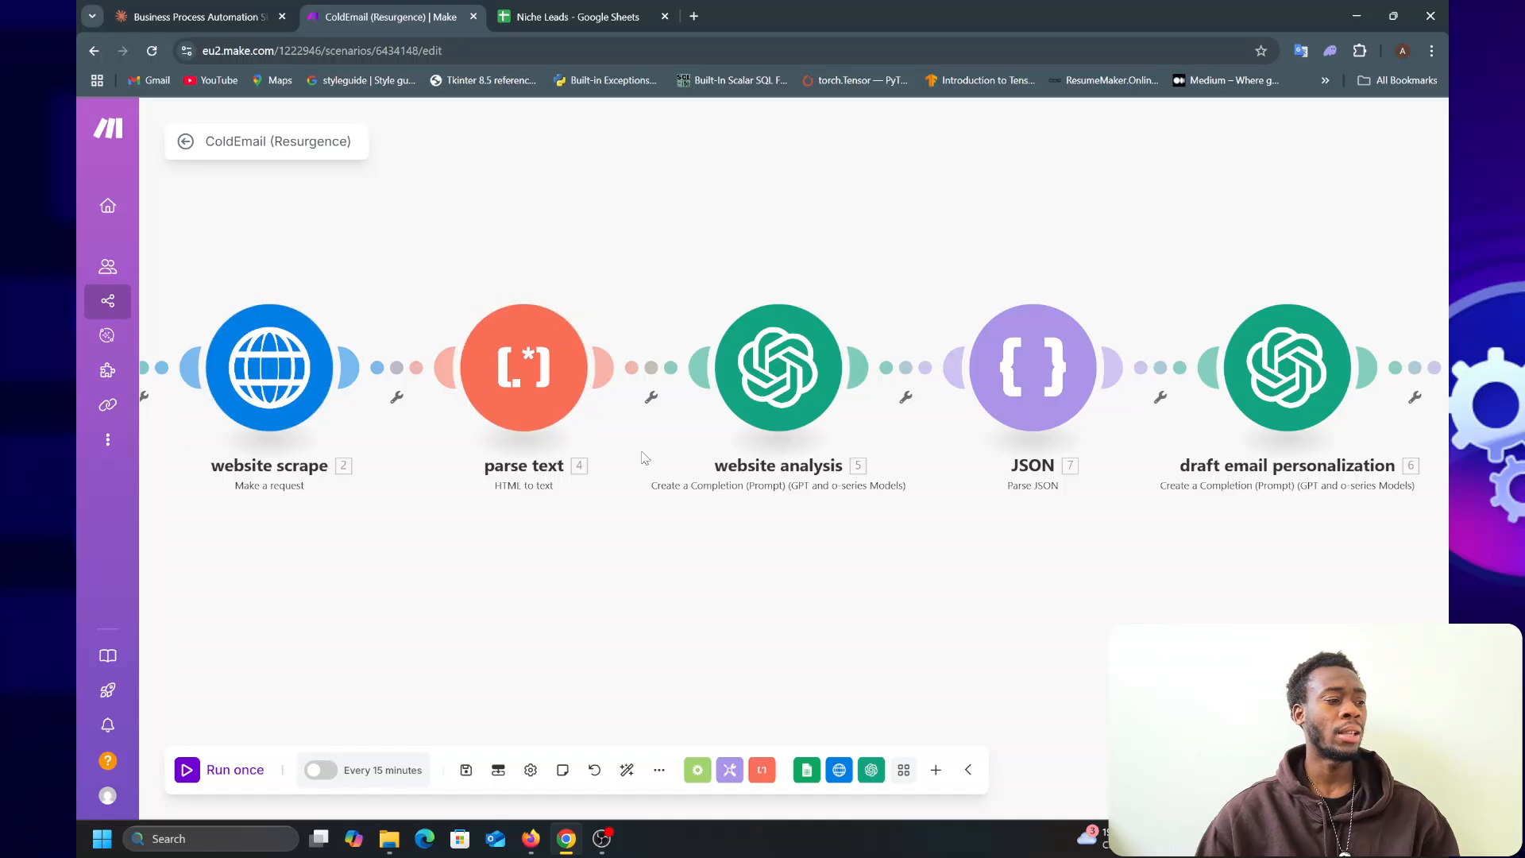
left_click(781, 371)
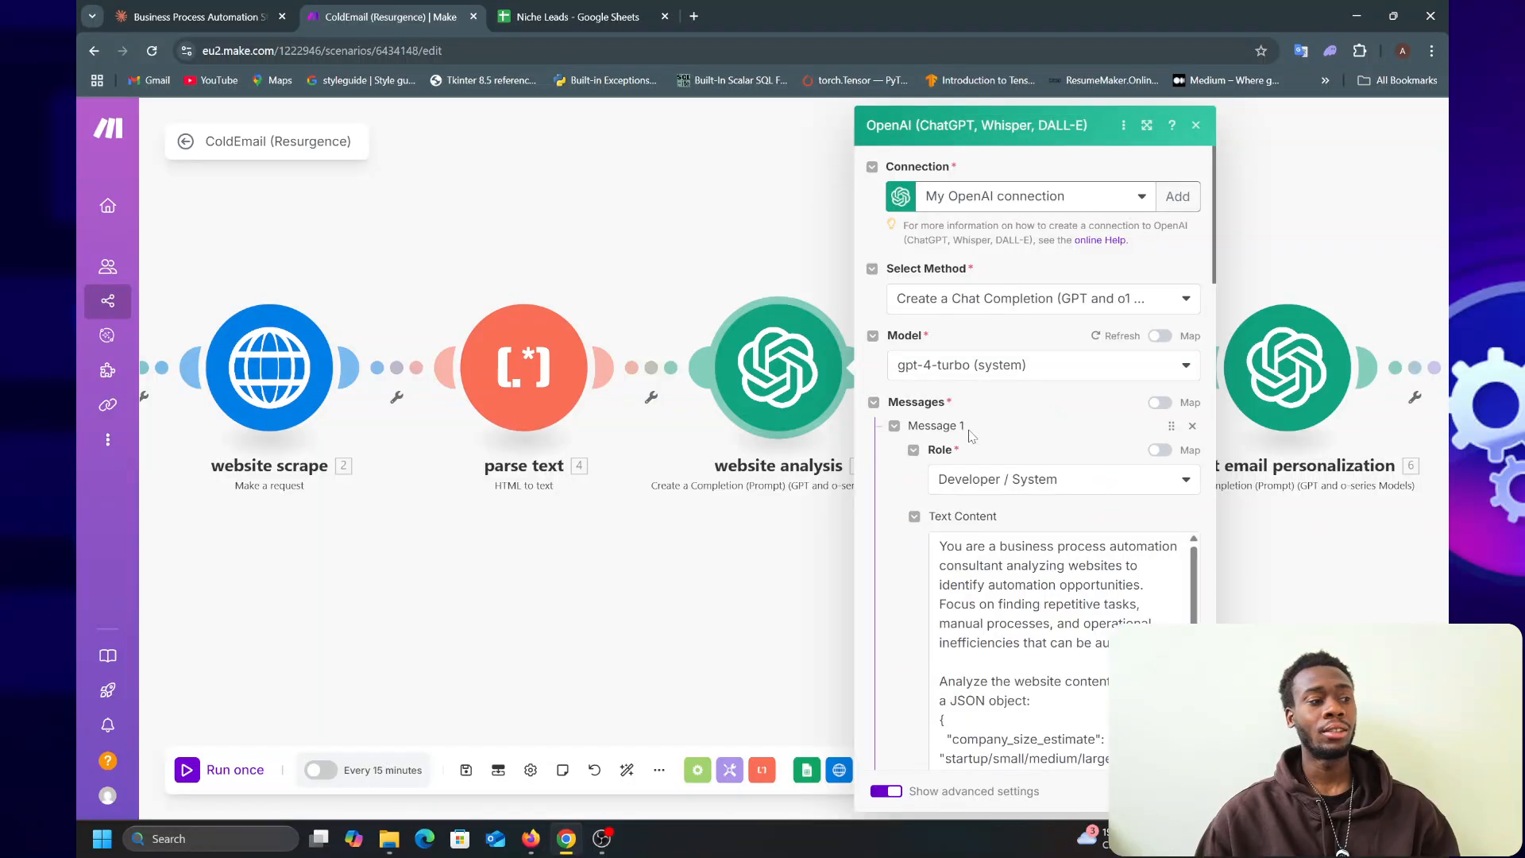
scroll(929, 441, "down", 1)
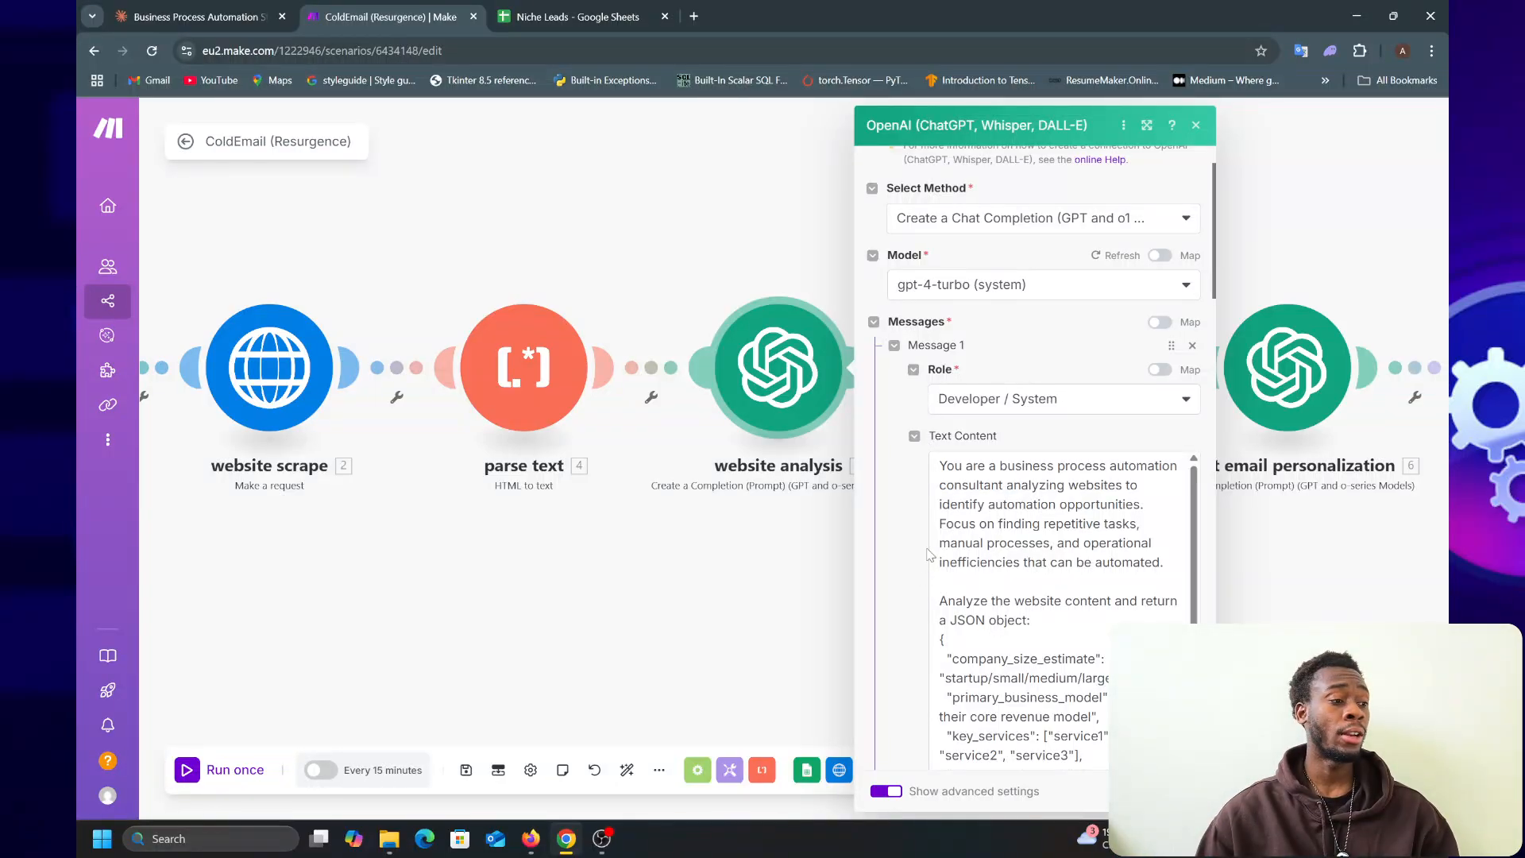
- Read through the website analysis module's system prompt with its JSON fields, and the user message that follows it
scroll(929, 553, "down", 2)
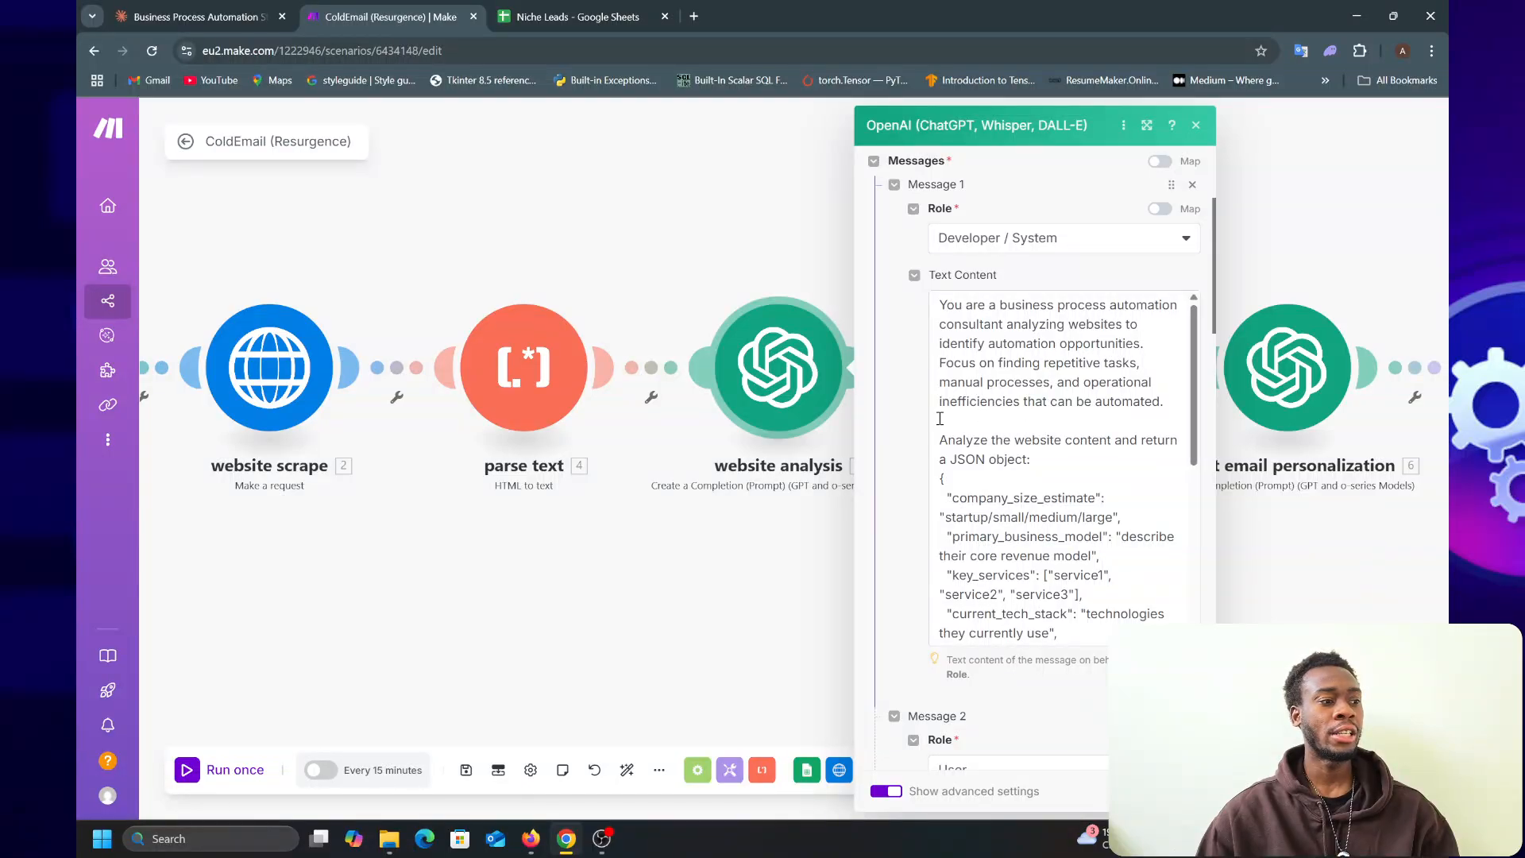
scroll(1020, 445, "down", 2)
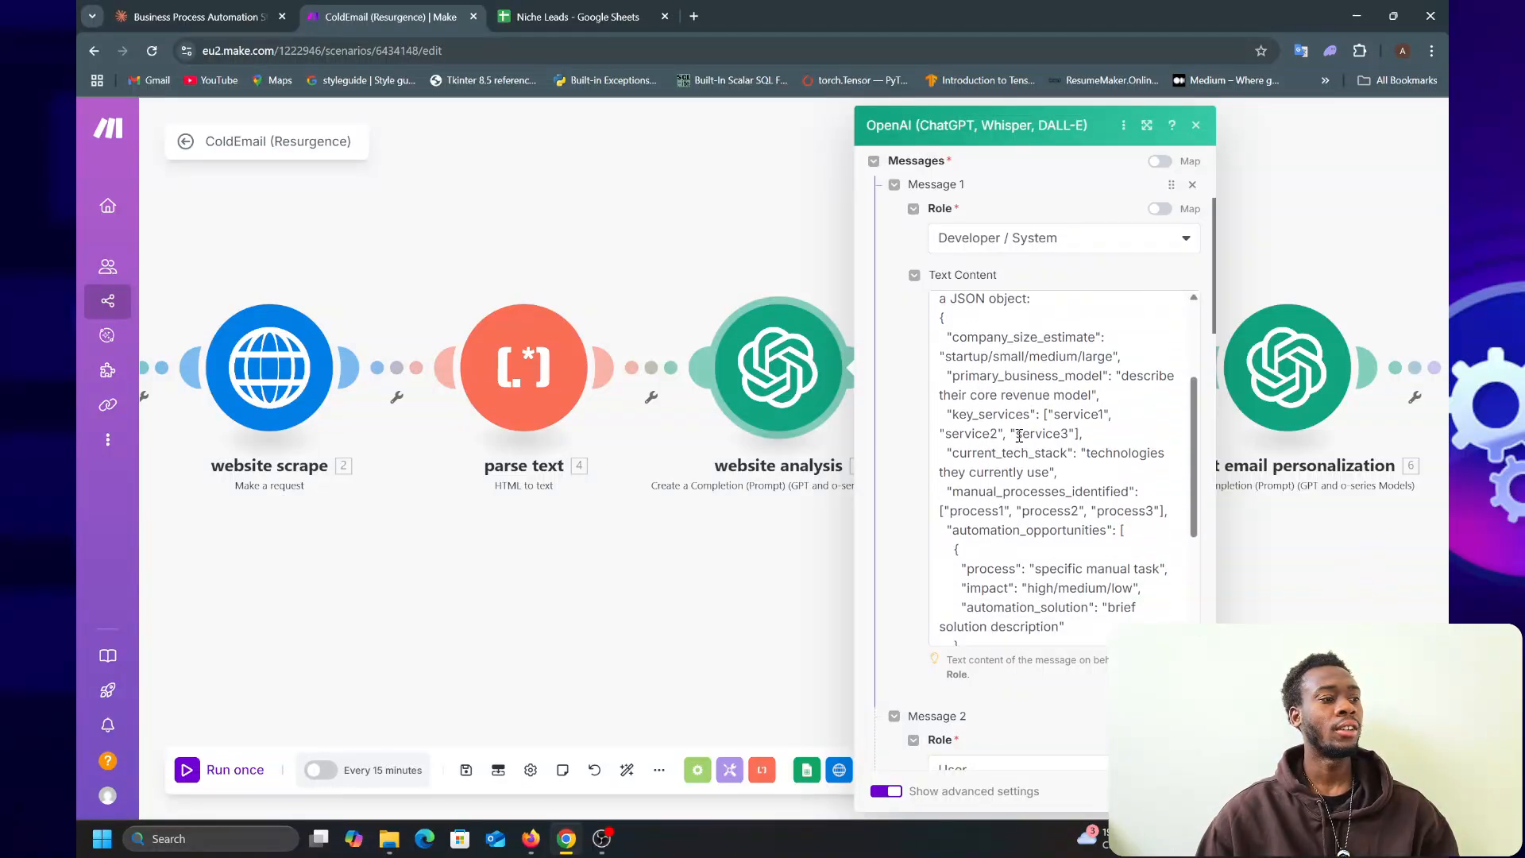
scroll(1032, 421, "up", 1)
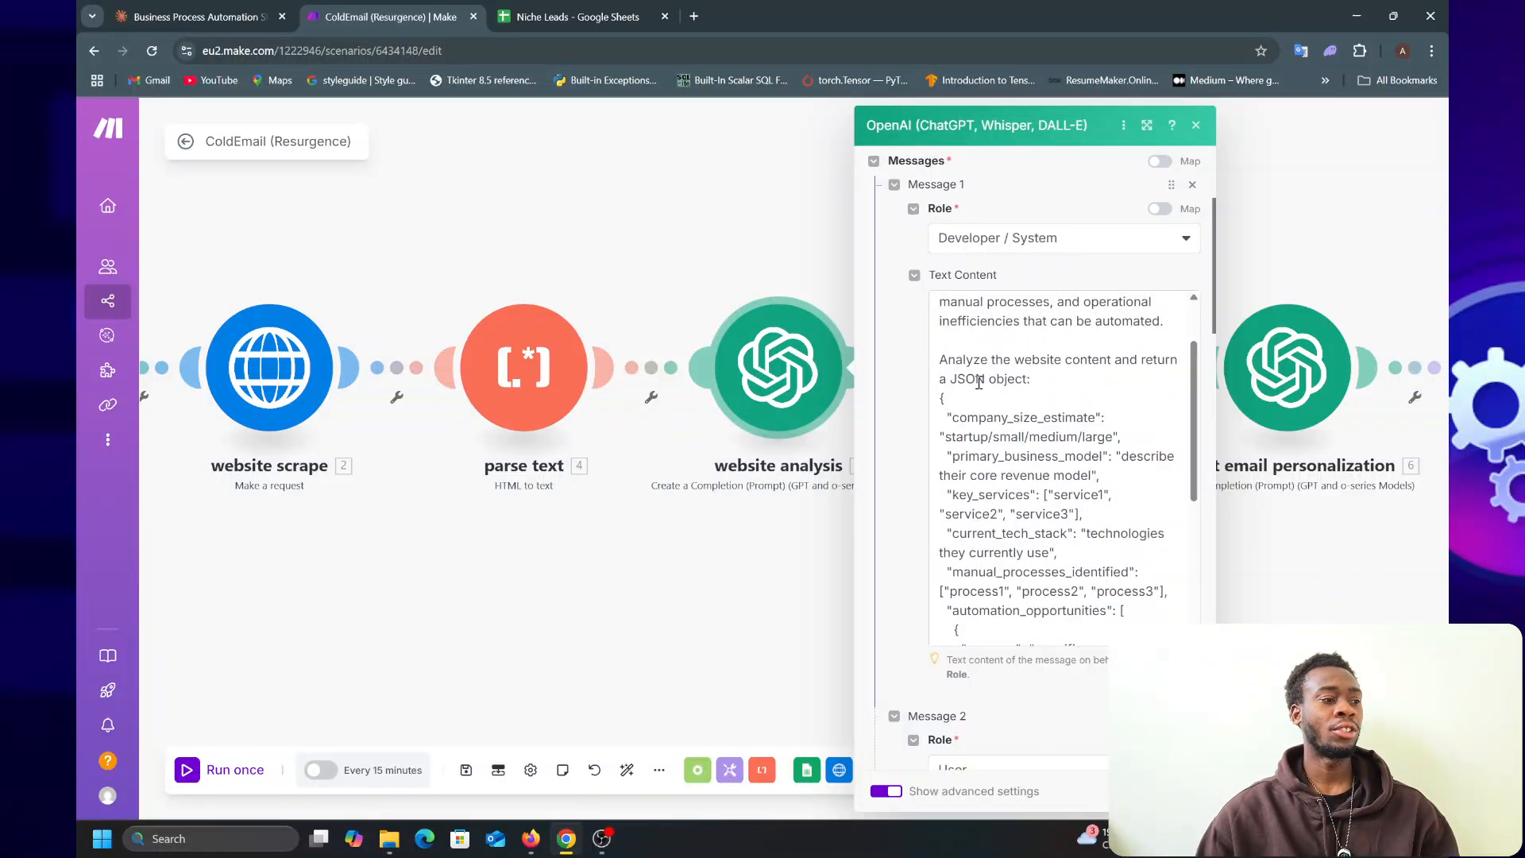
scroll(1030, 419, "down", 1)
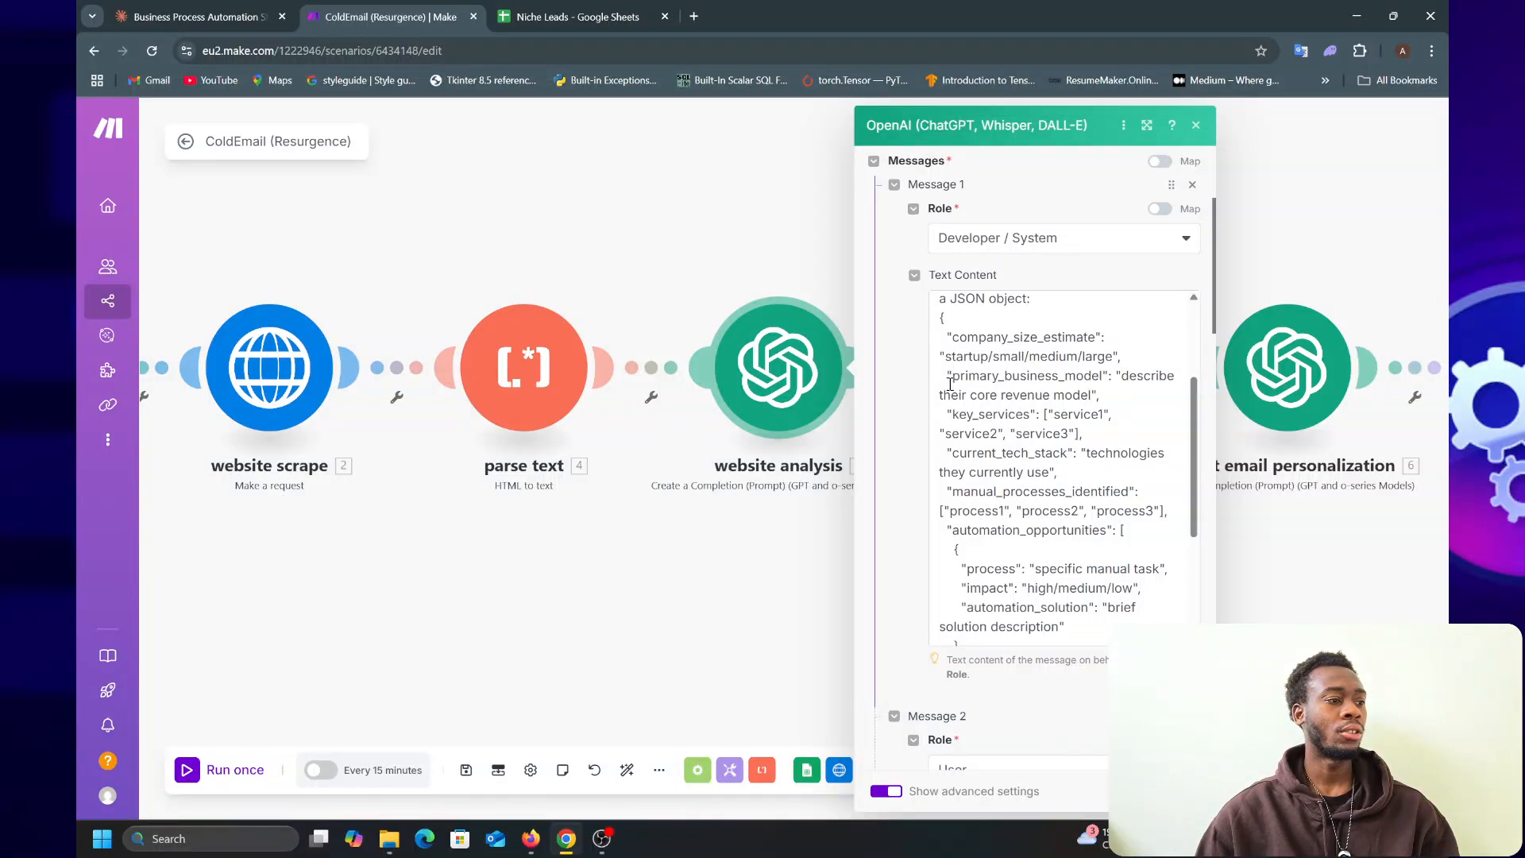
scroll(1083, 423, "down", 3)
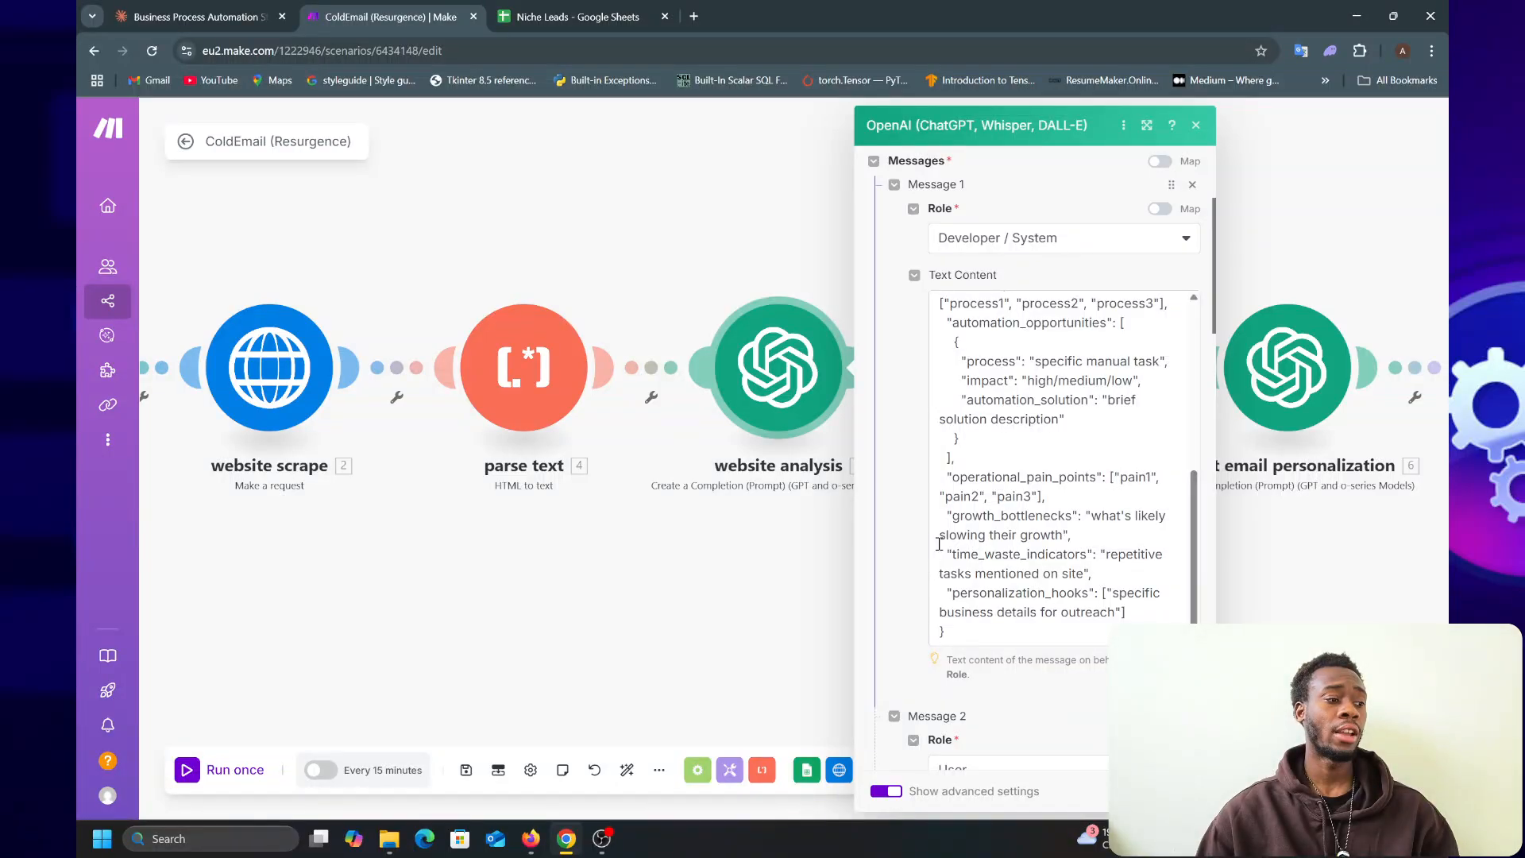
scroll(897, 594, "down", 5)
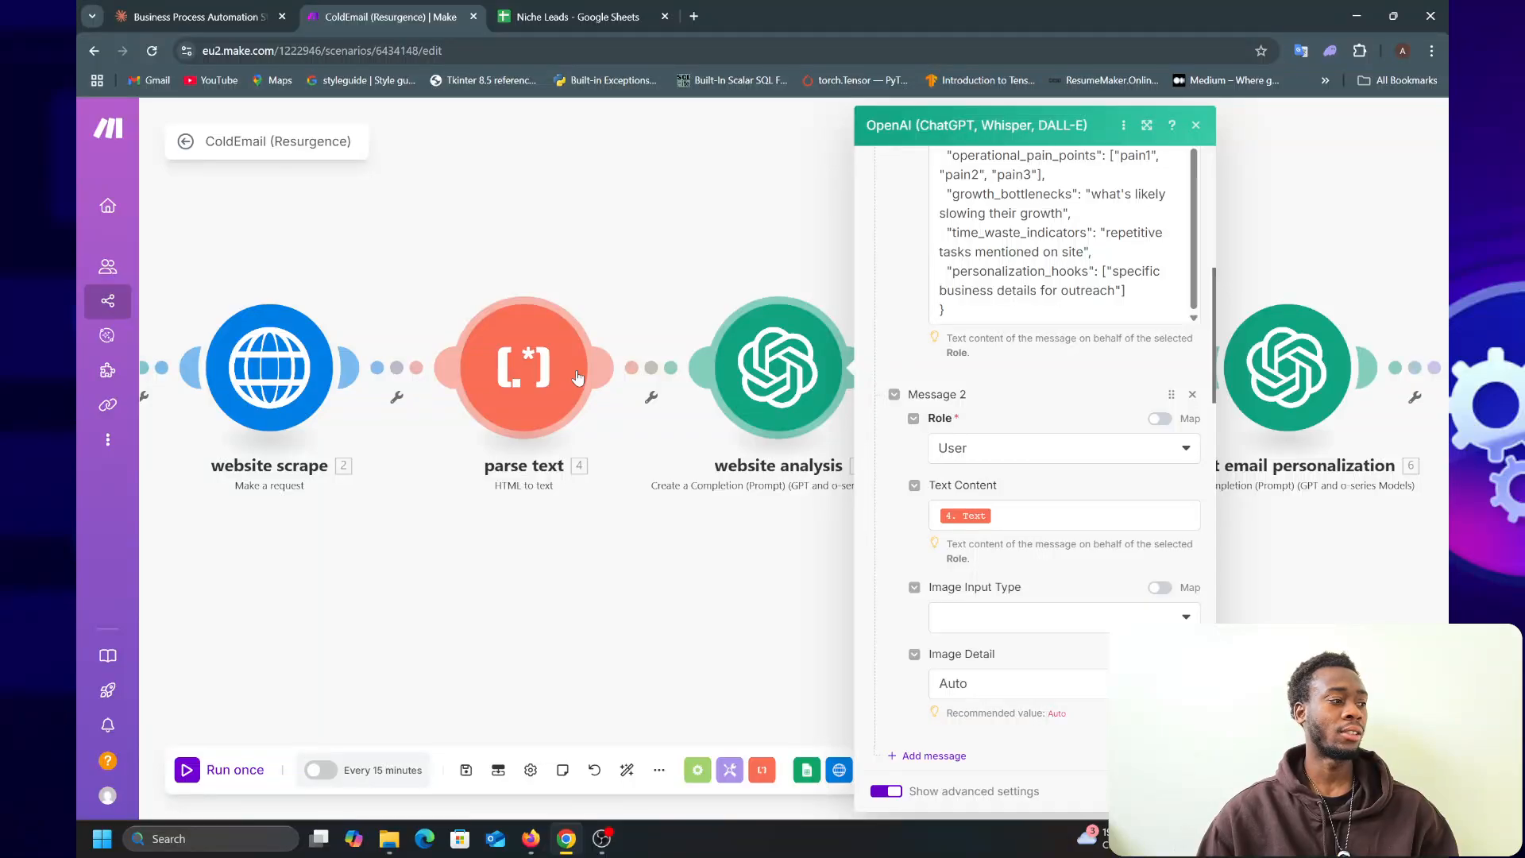
scroll(578, 377, "down", 1)
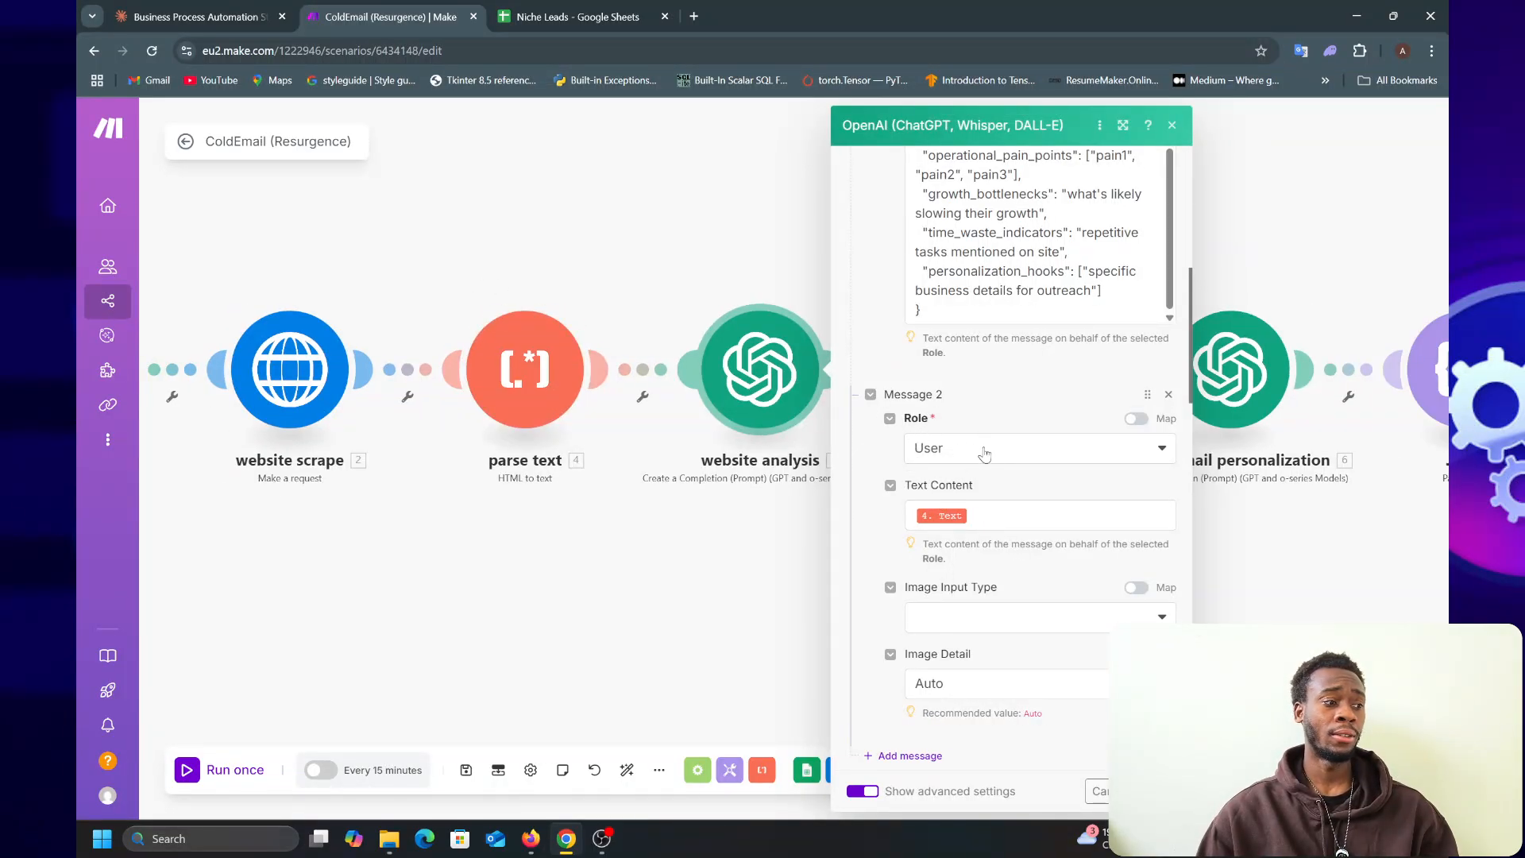
- Review the rest of the website analysis module's settings: response format, completion tokens, temperature, Top P, and frequency and presence penalties
scroll(1022, 502, "down", 6)
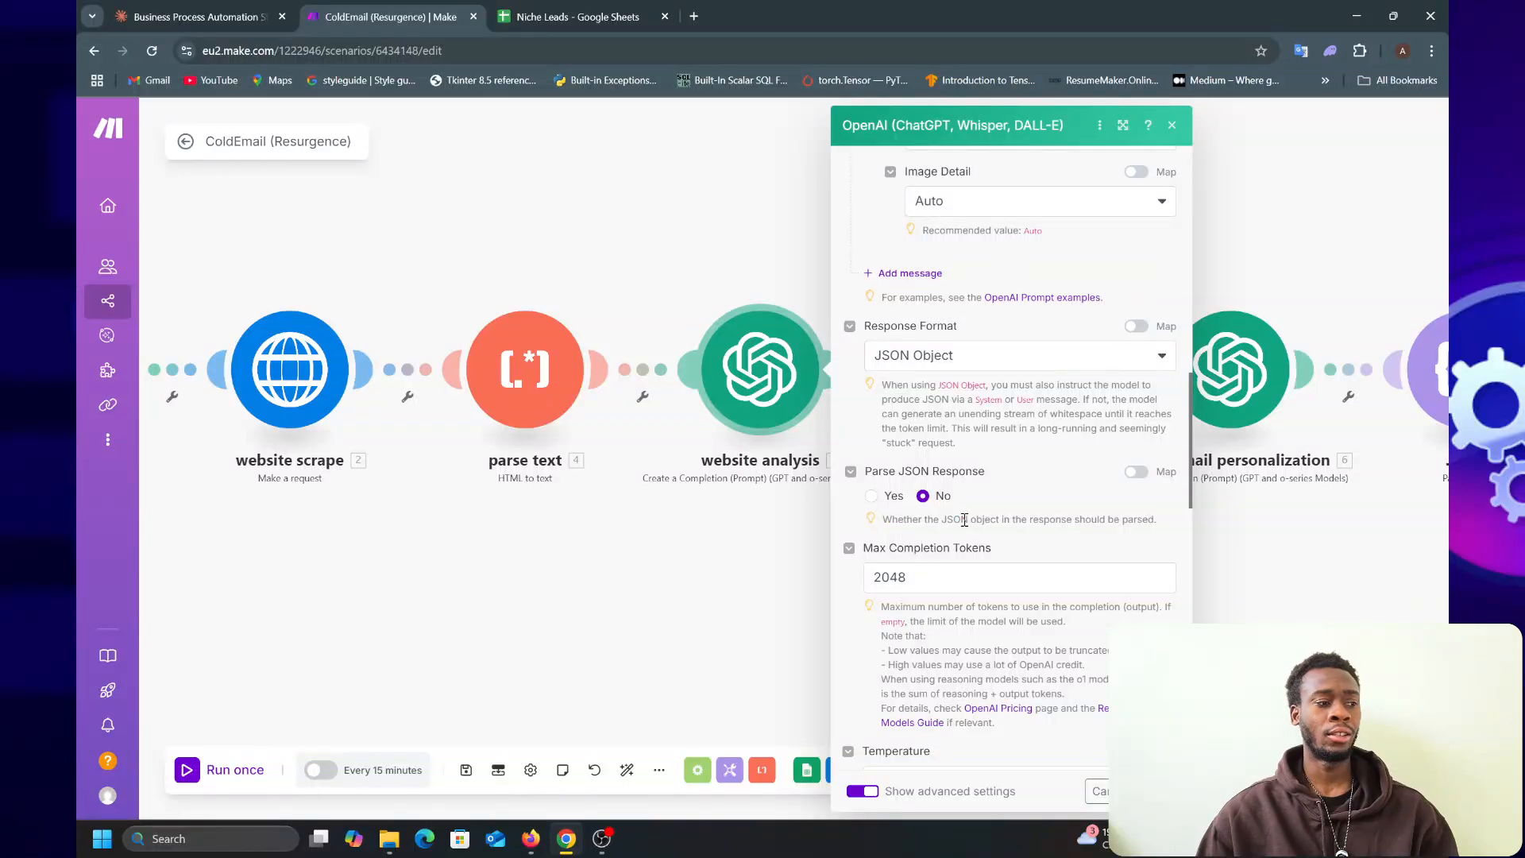
scroll(964, 520, "down", 5)
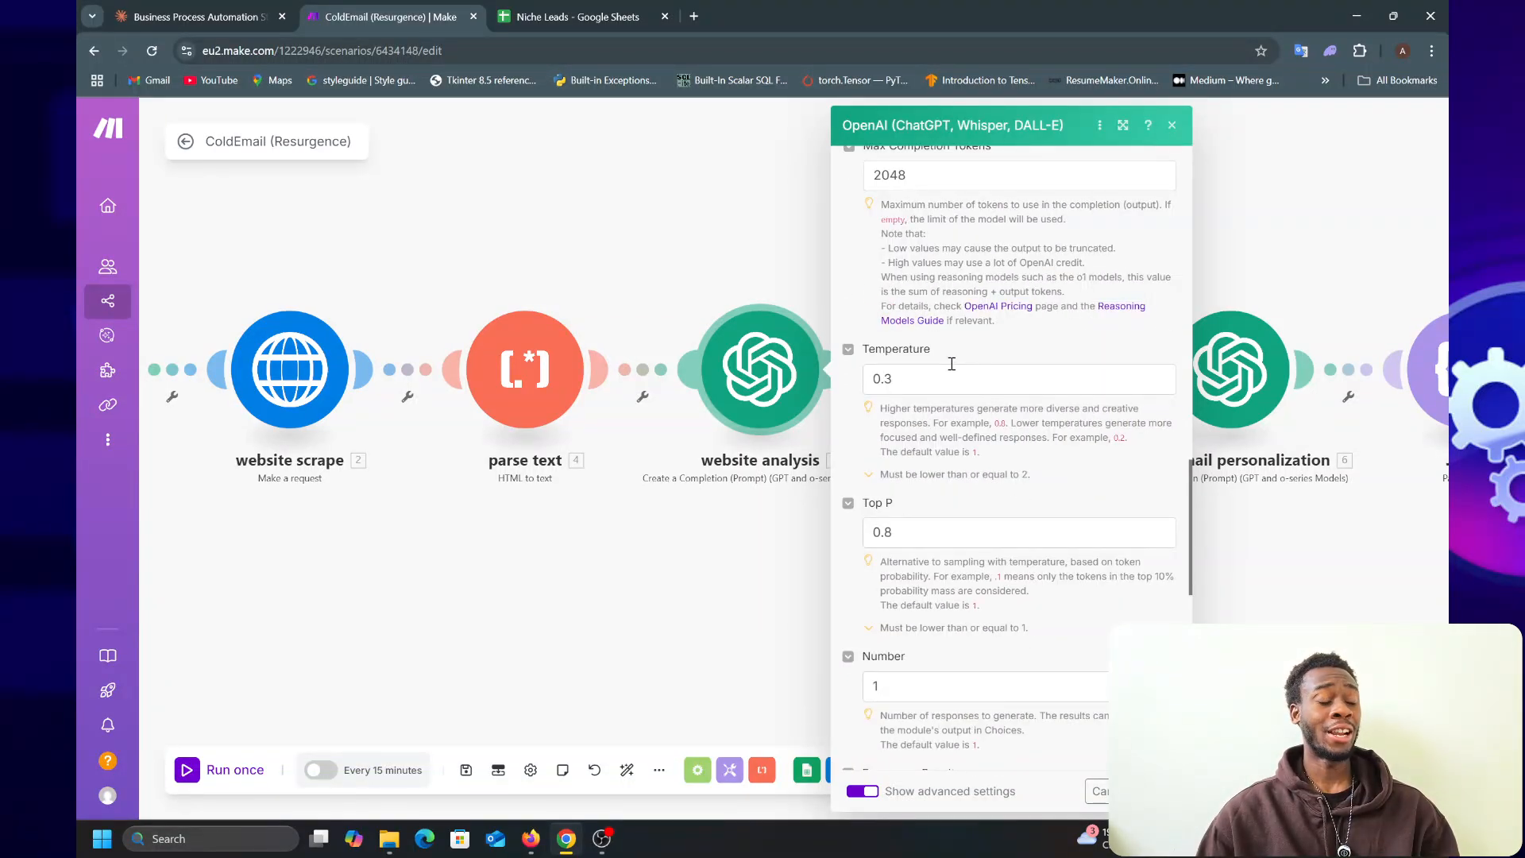
scroll(943, 355, "up", 2)
scroll(934, 511, "down", 4)
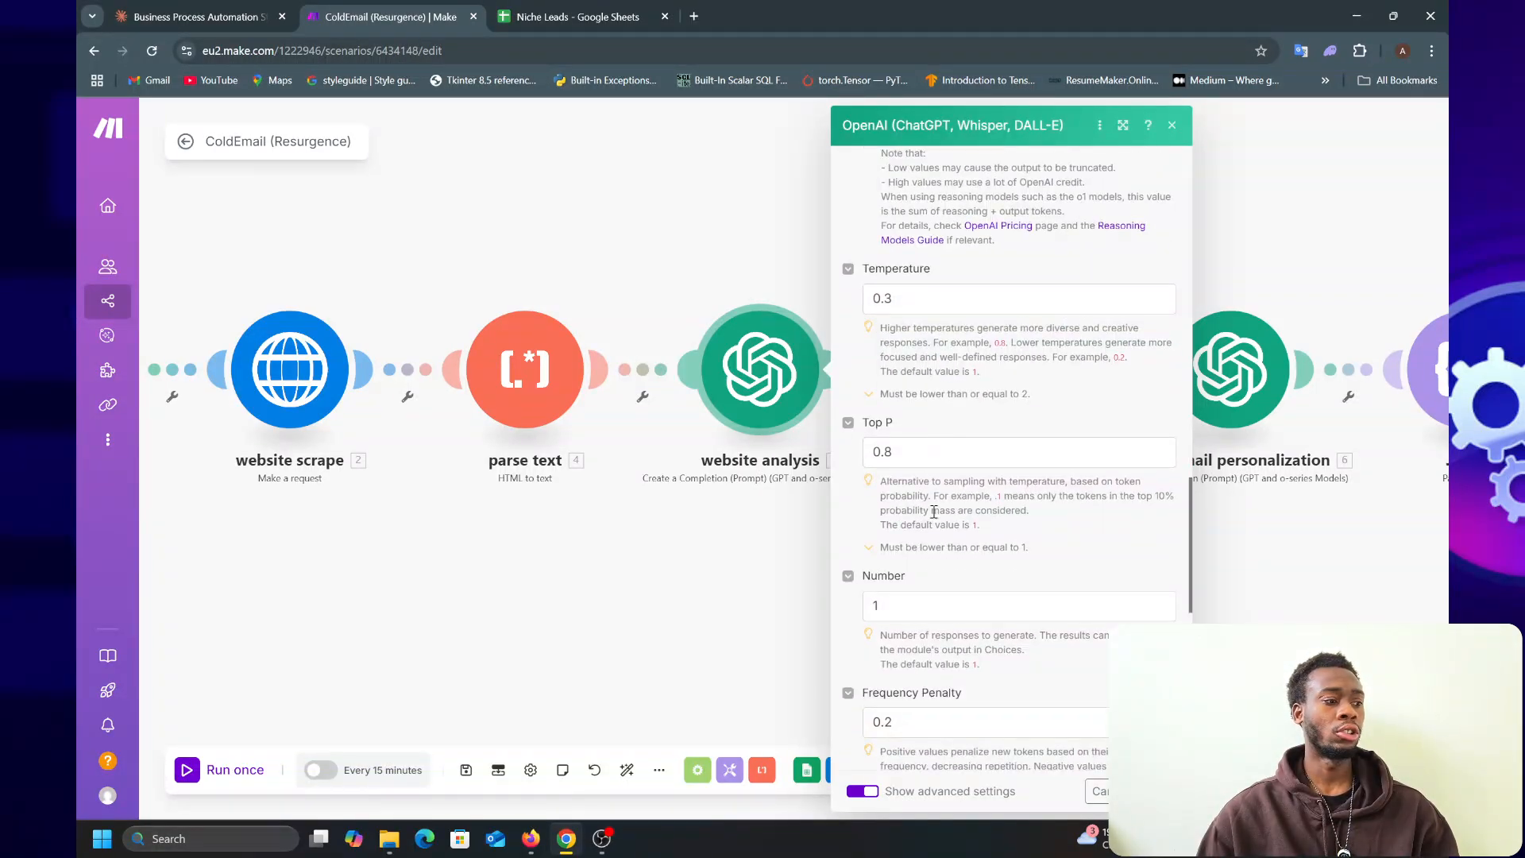
scroll(945, 599, "down", 3)
scroll(945, 592, "down", 1)
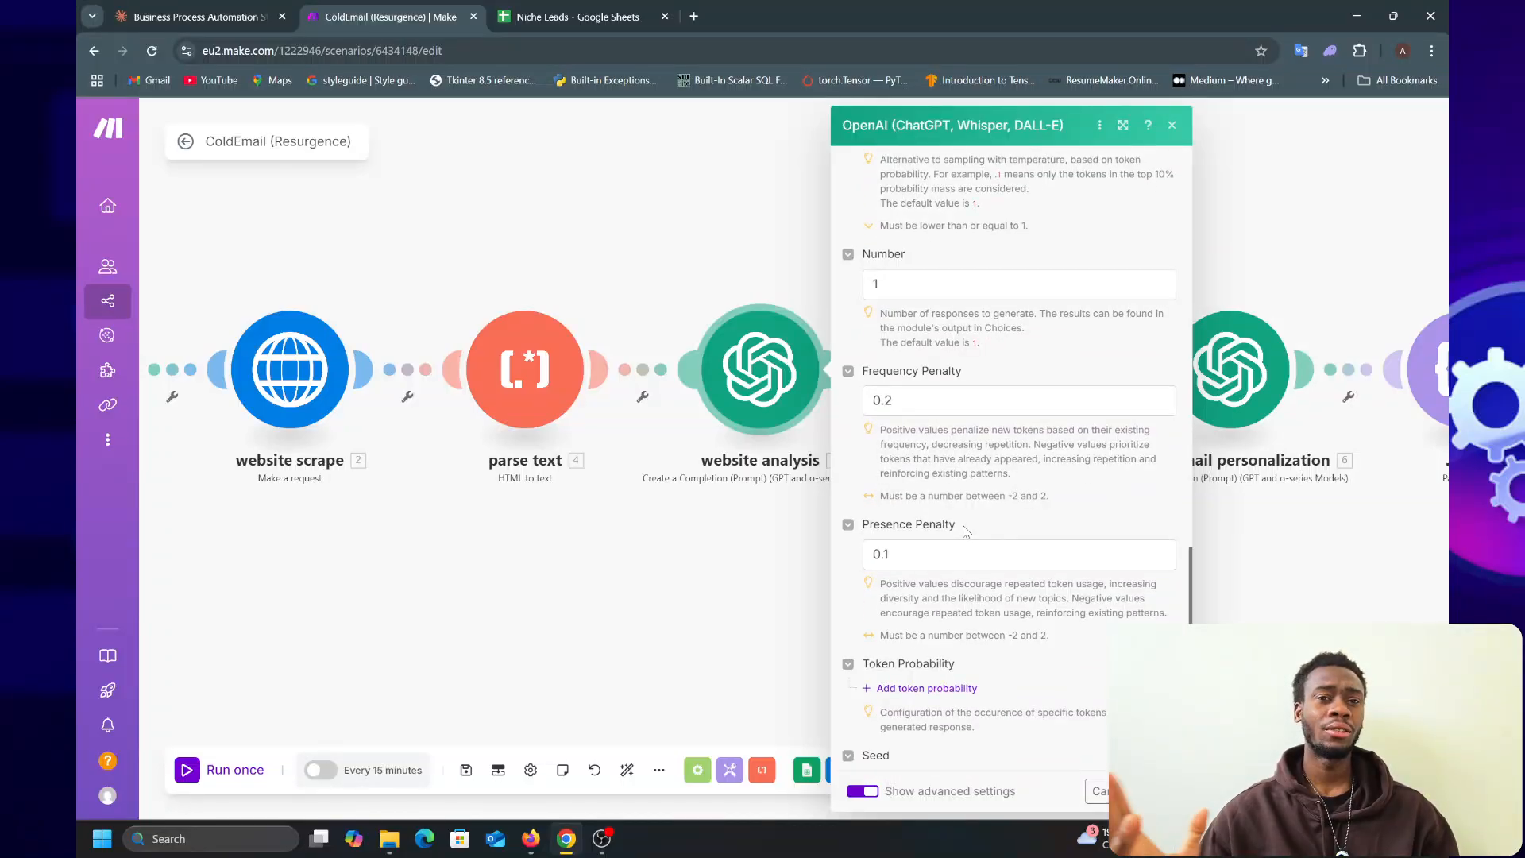
- Switch to the Claude chat, open version 13 of the cold email workflow document and find the website analysis model settings and system prompt
left_click(230, 16)
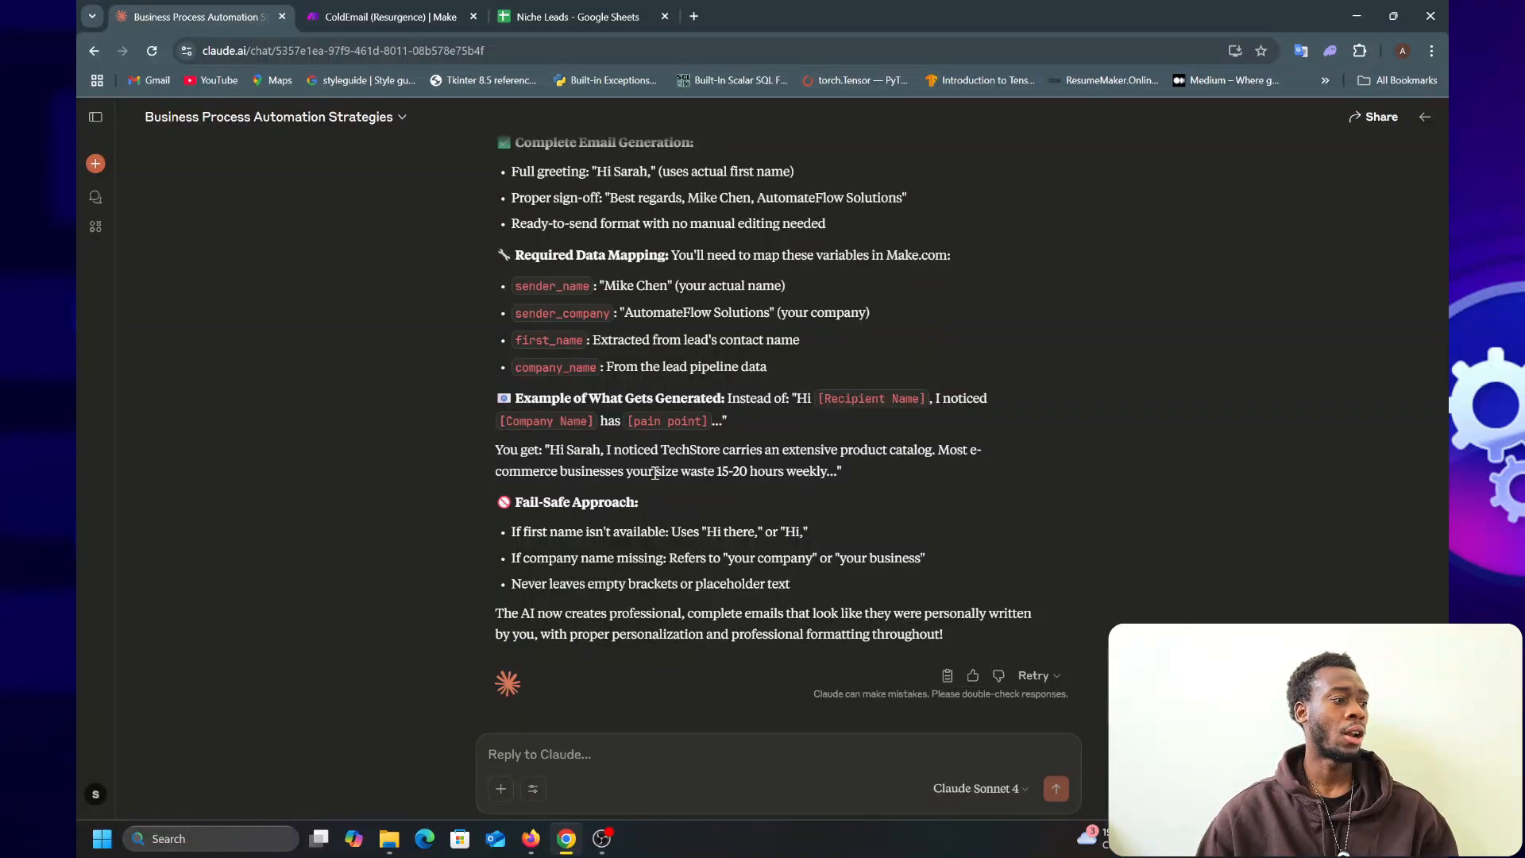
scroll(655, 473, "up", 7)
left_click(1017, 493)
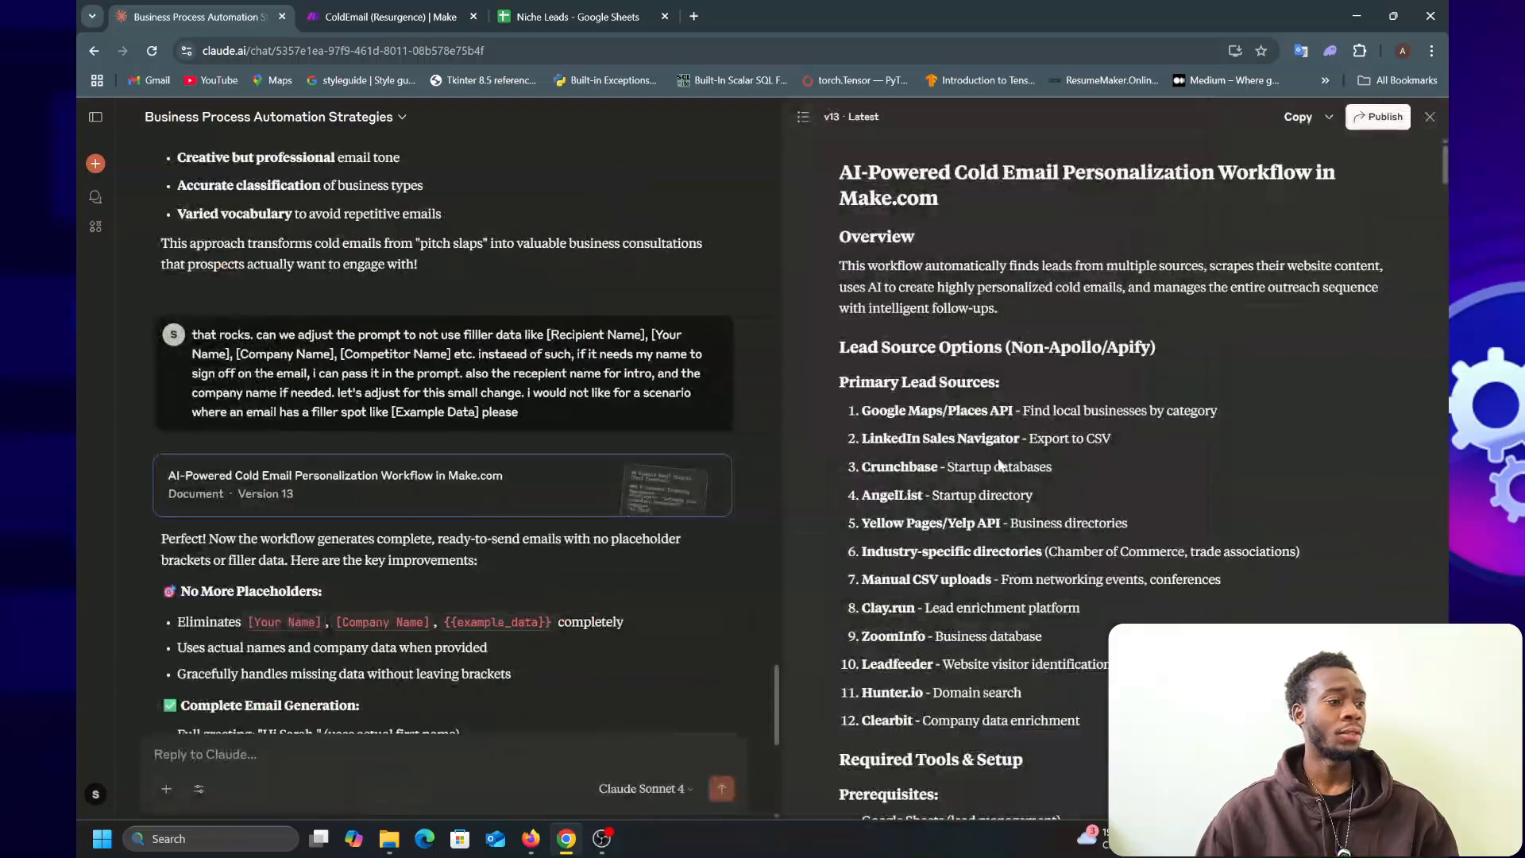
scroll(947, 523, "down", 20)
scroll(922, 518, "down", 20)
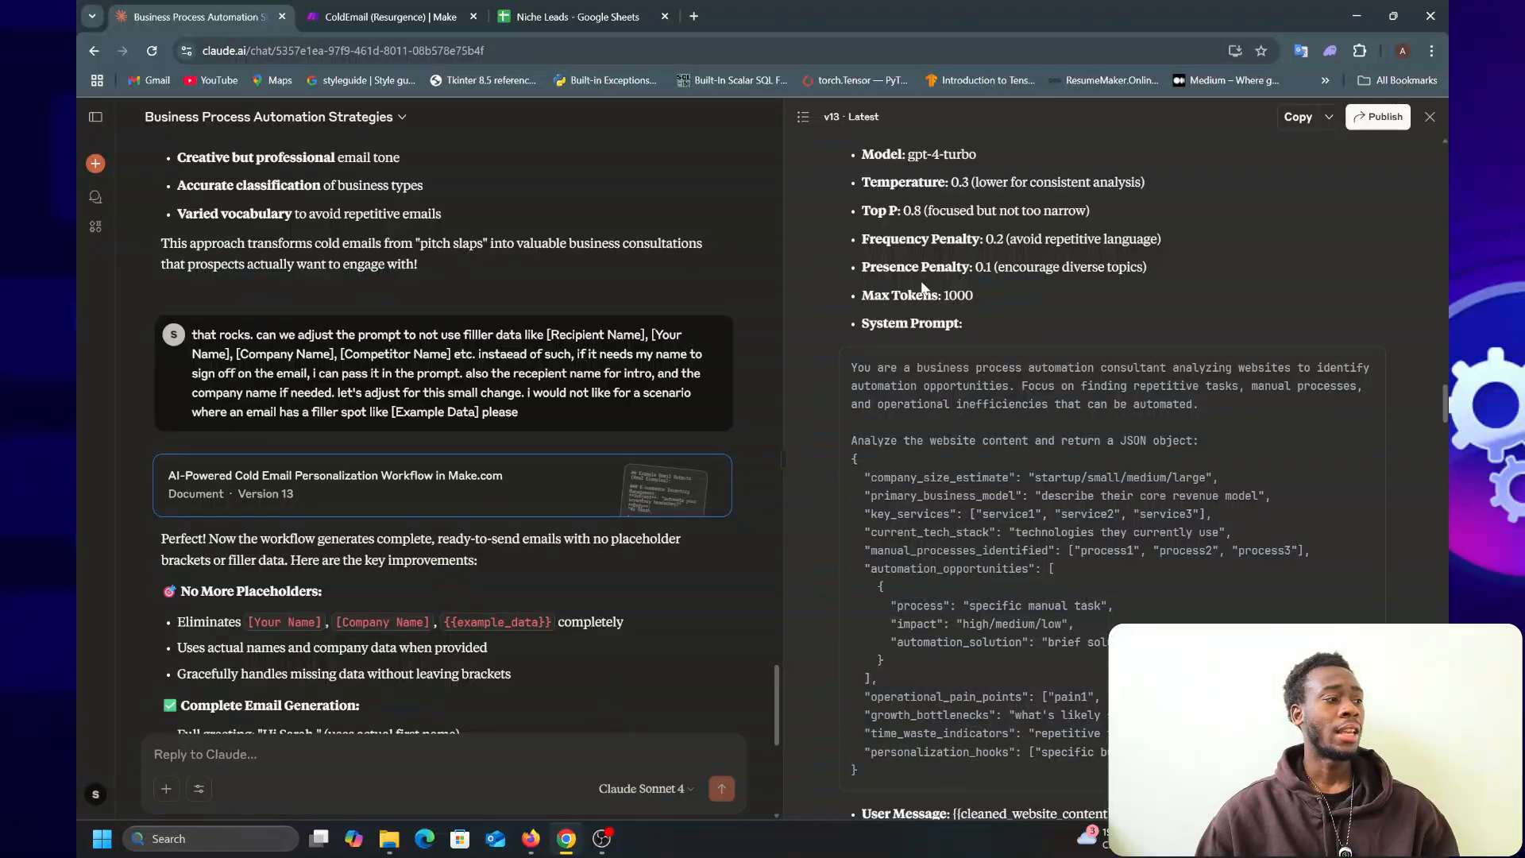
- Compare the document's website analysis configuration with the Make module and read through its system prompt, JSON fields and user message
left_click(392, 10)
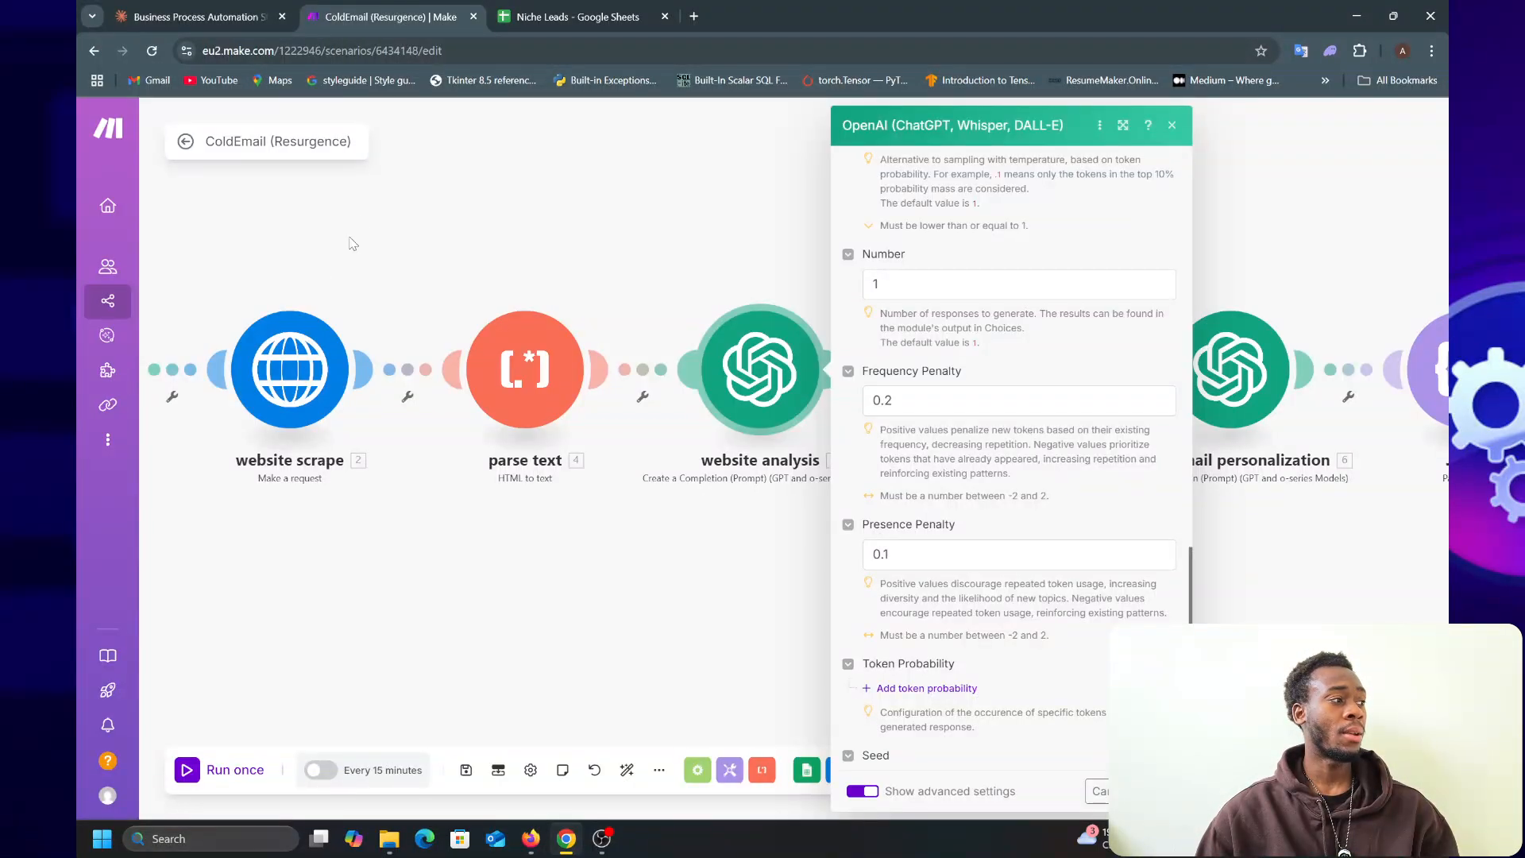
left_click(207, 10)
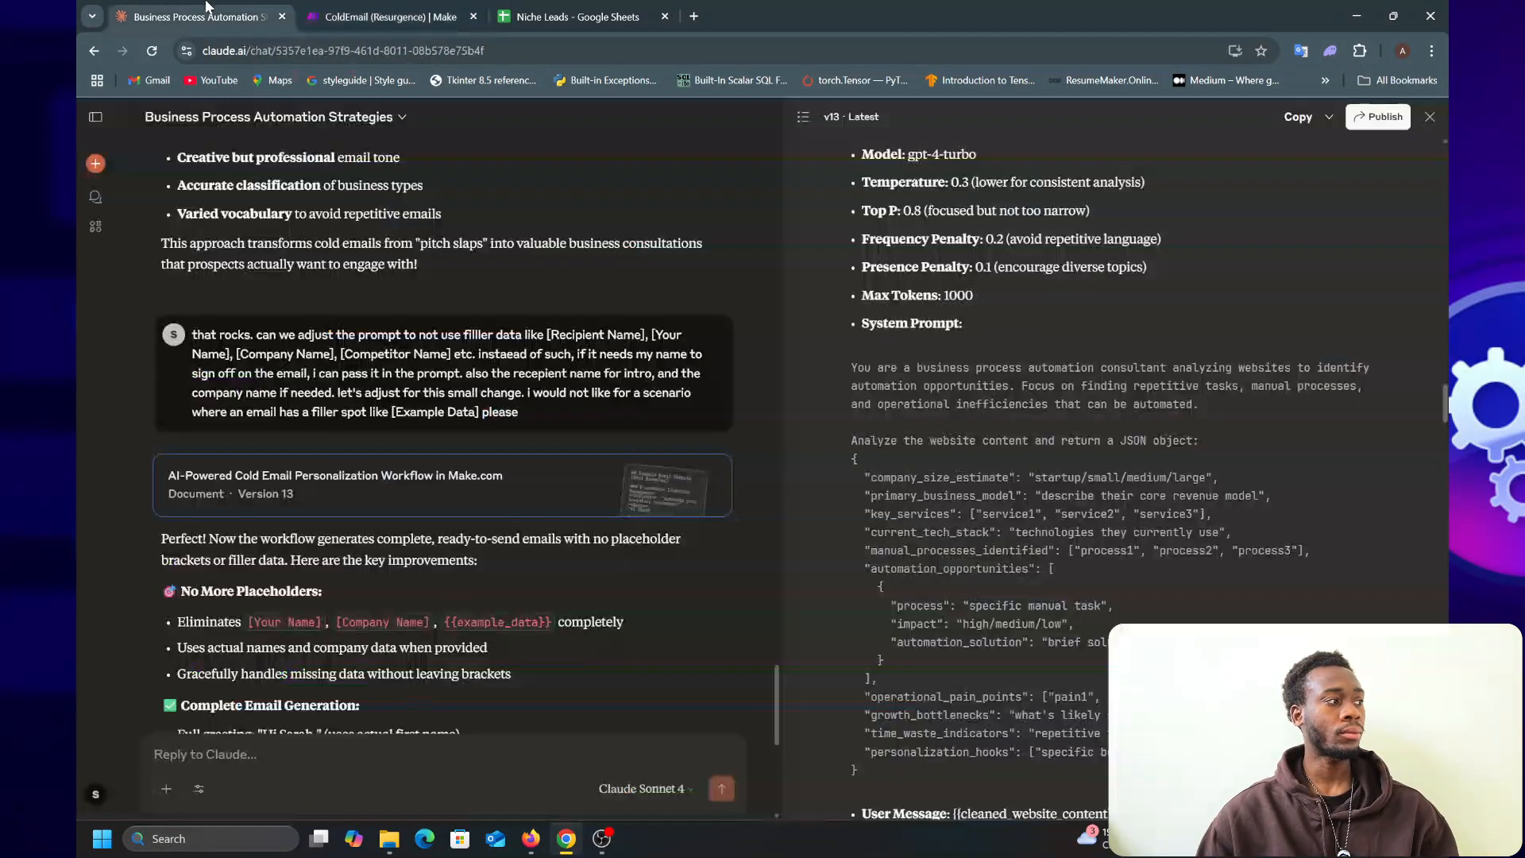
scroll(924, 403, "down", 2)
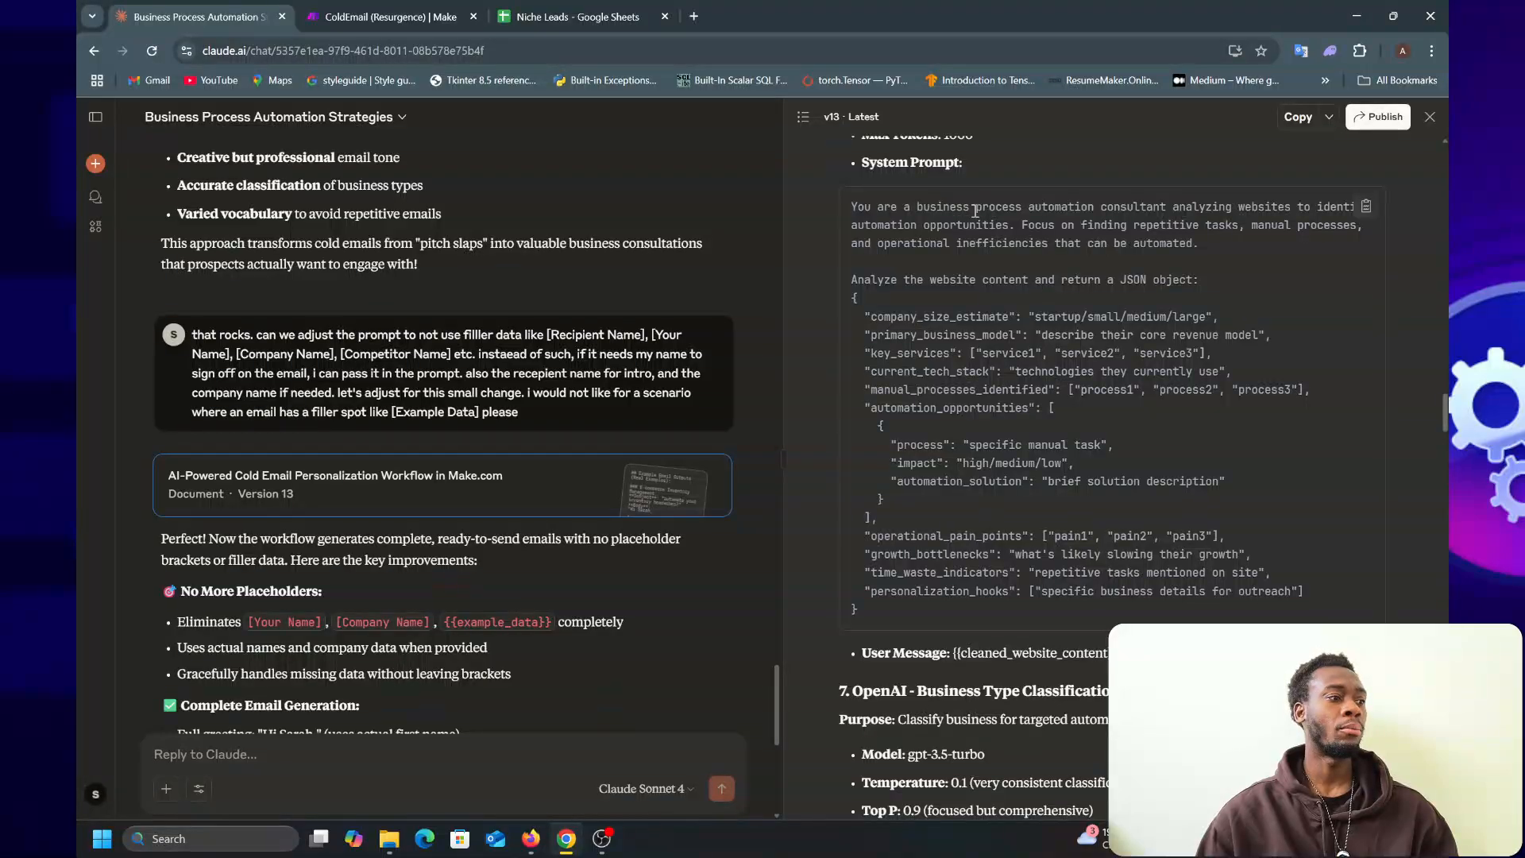
scroll(1017, 413, "down", 2)
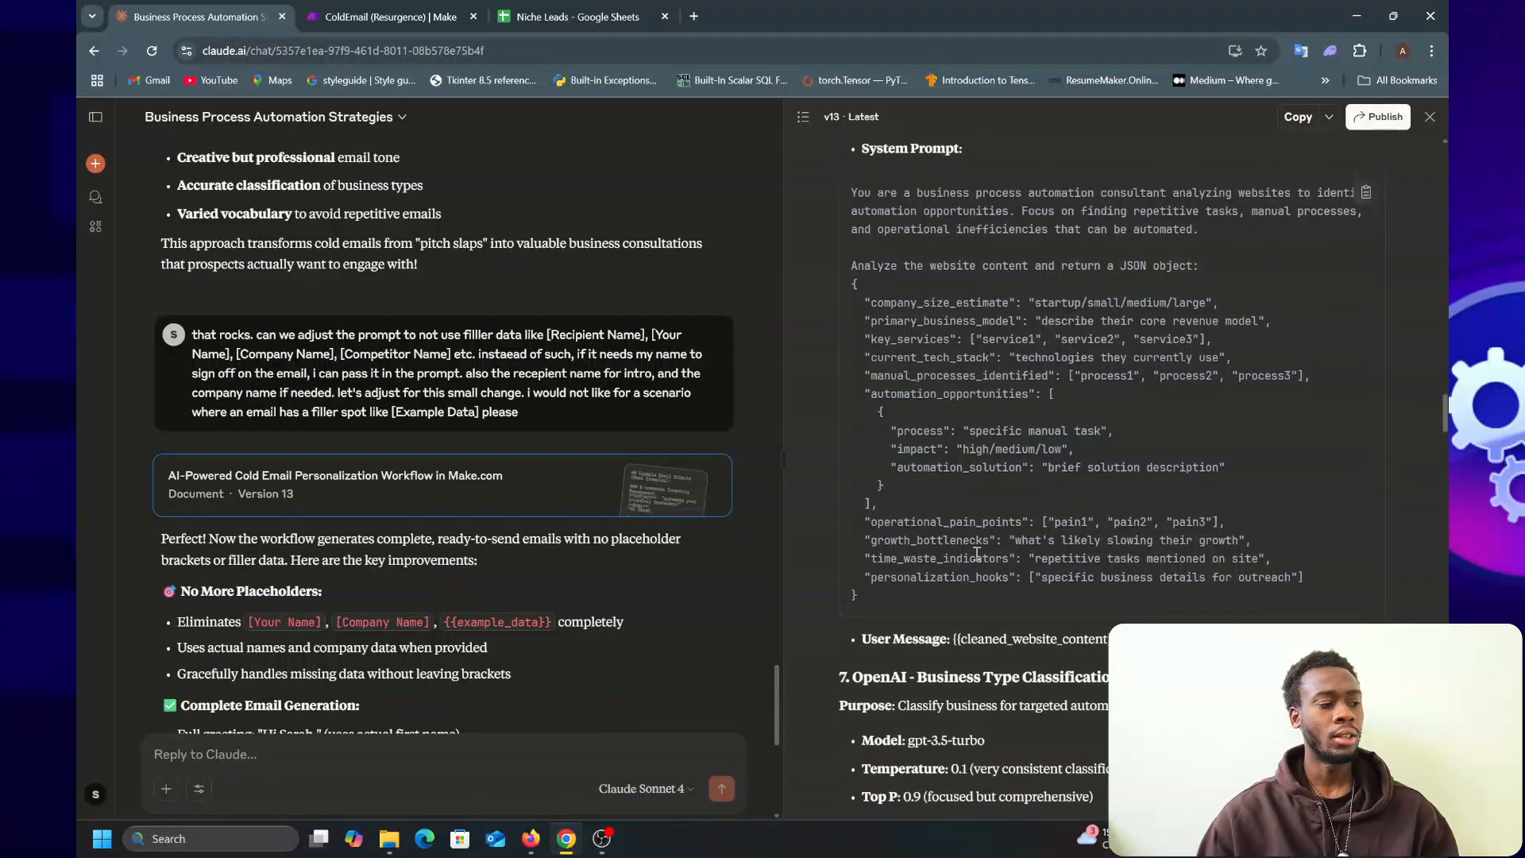
scroll(1000, 451, "up", 4)
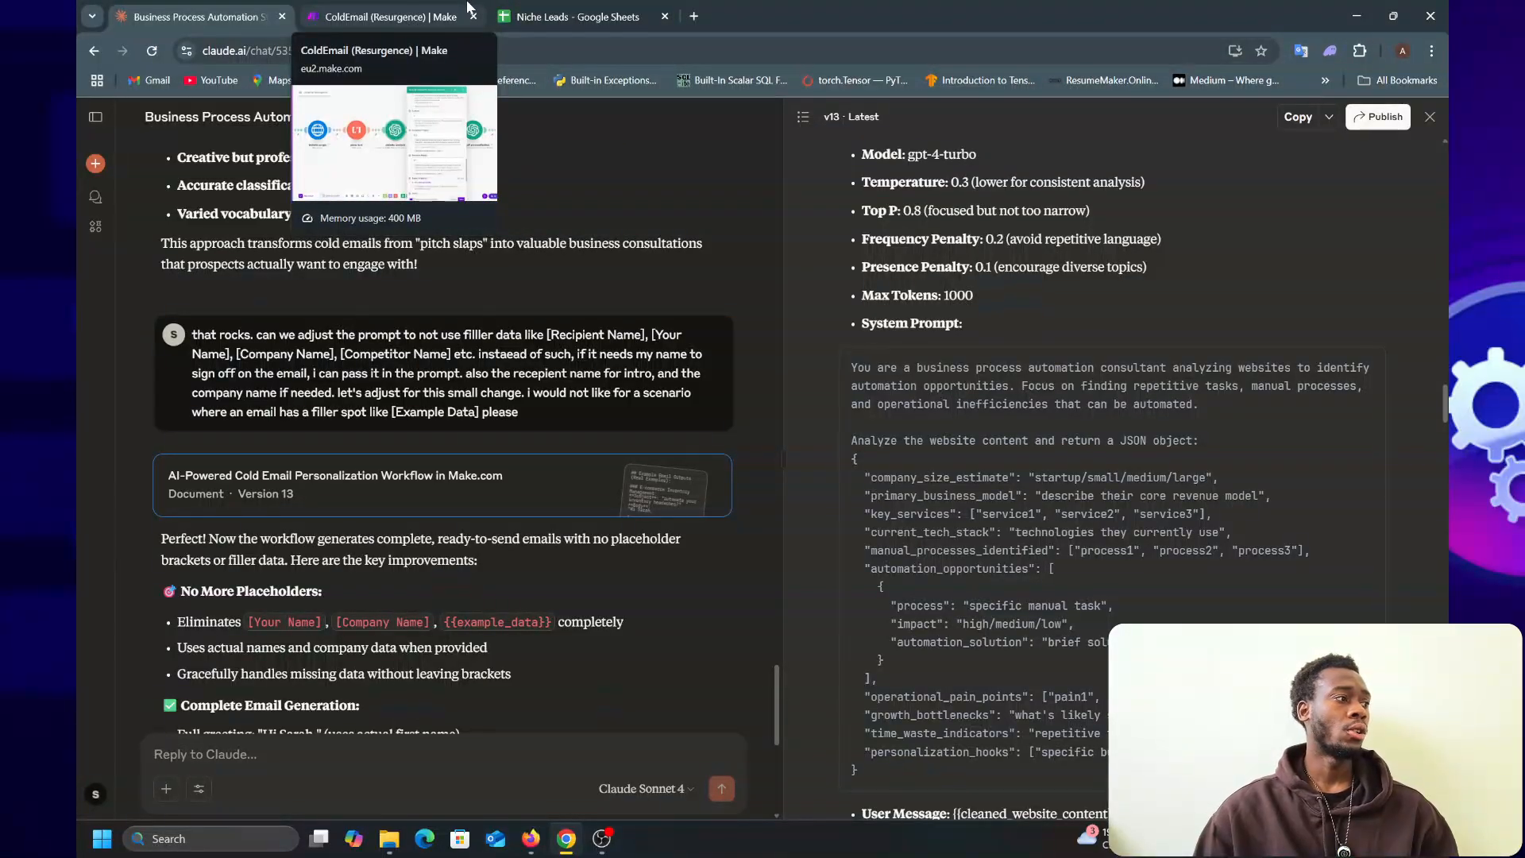
scroll(859, 395, "down", 4)
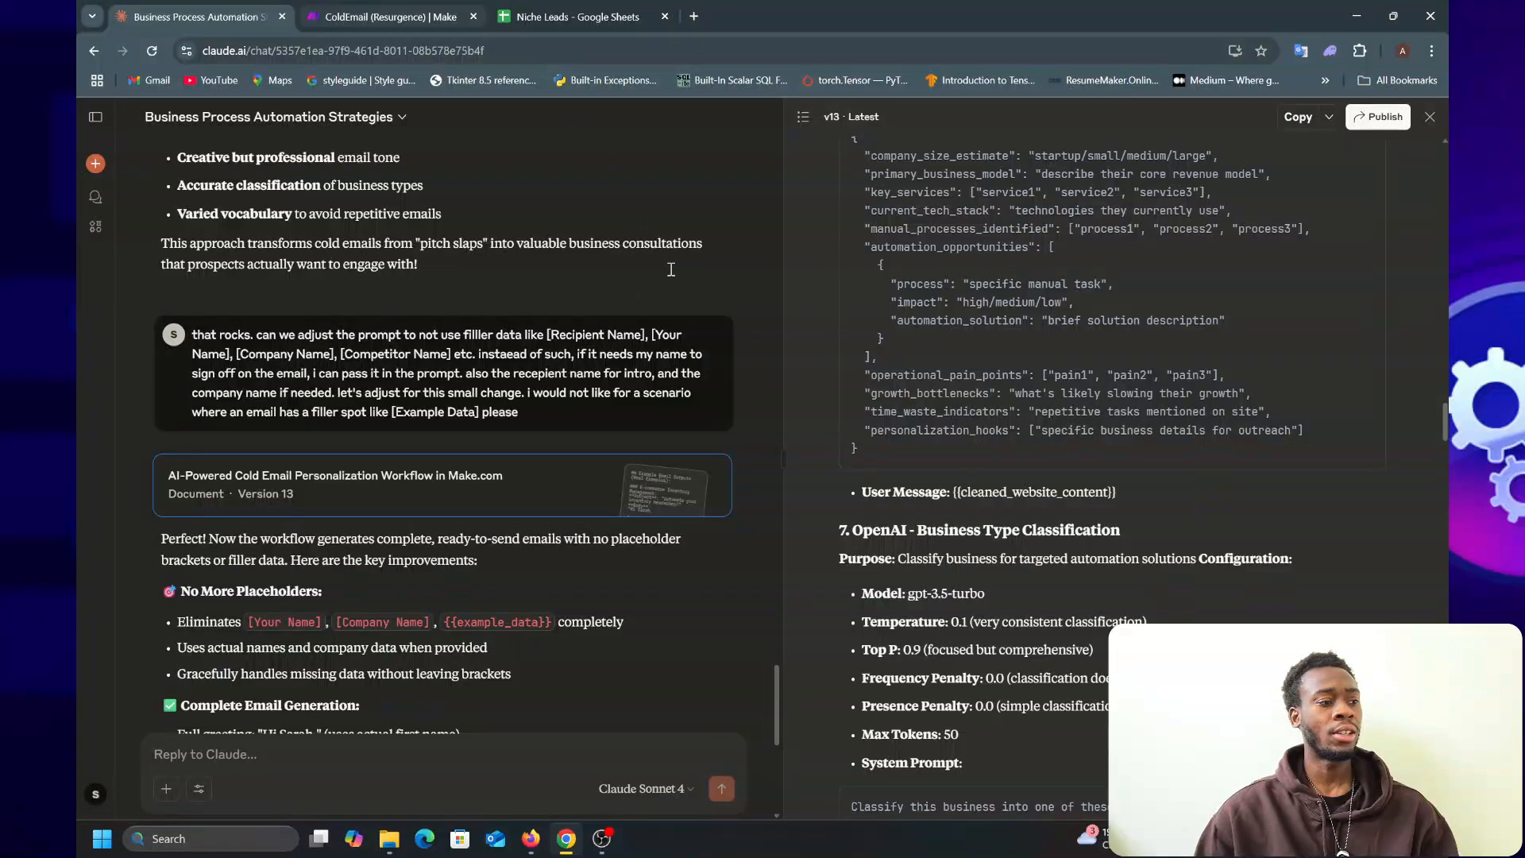
- Return to the Make scenario, leave the website analysis settings without saving, and check the JSON string mapping in the JSON module after it
left_click(451, 7)
left_click(1123, 791)
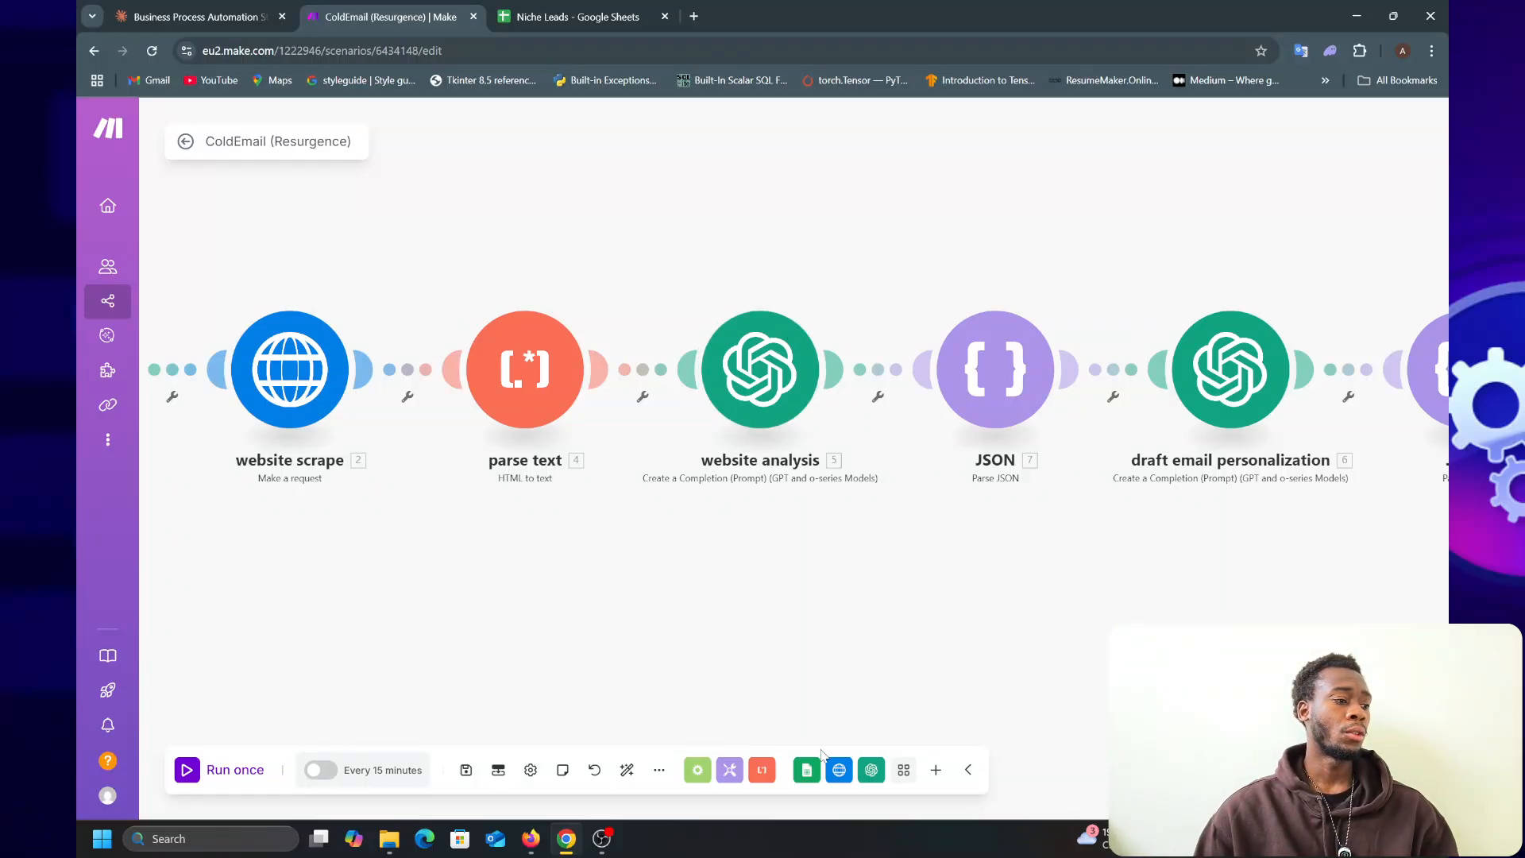
left_click_drag(1093, 603, 879, 679)
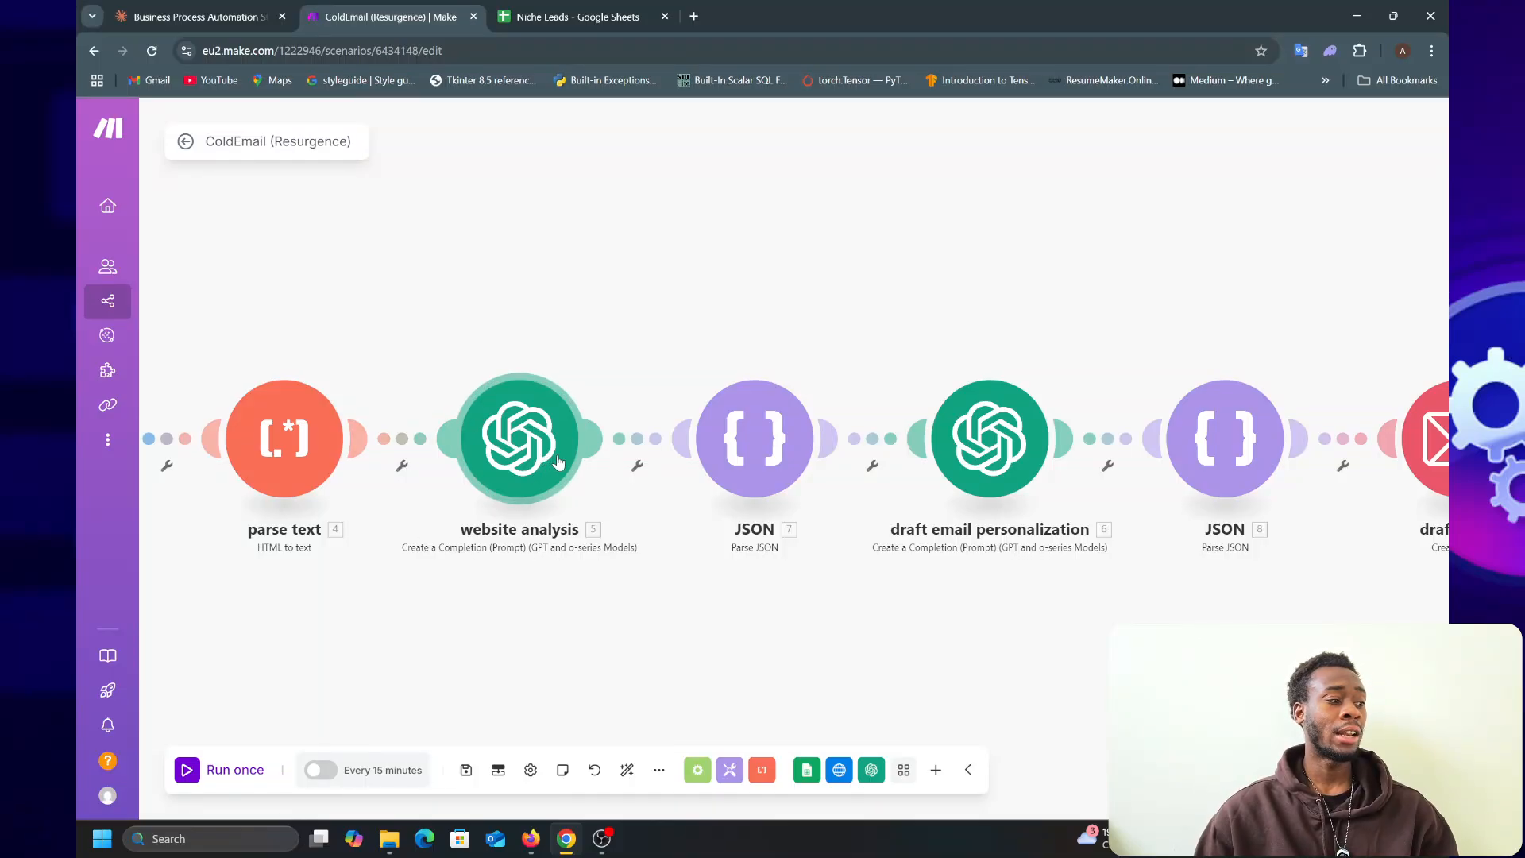
left_click(741, 427)
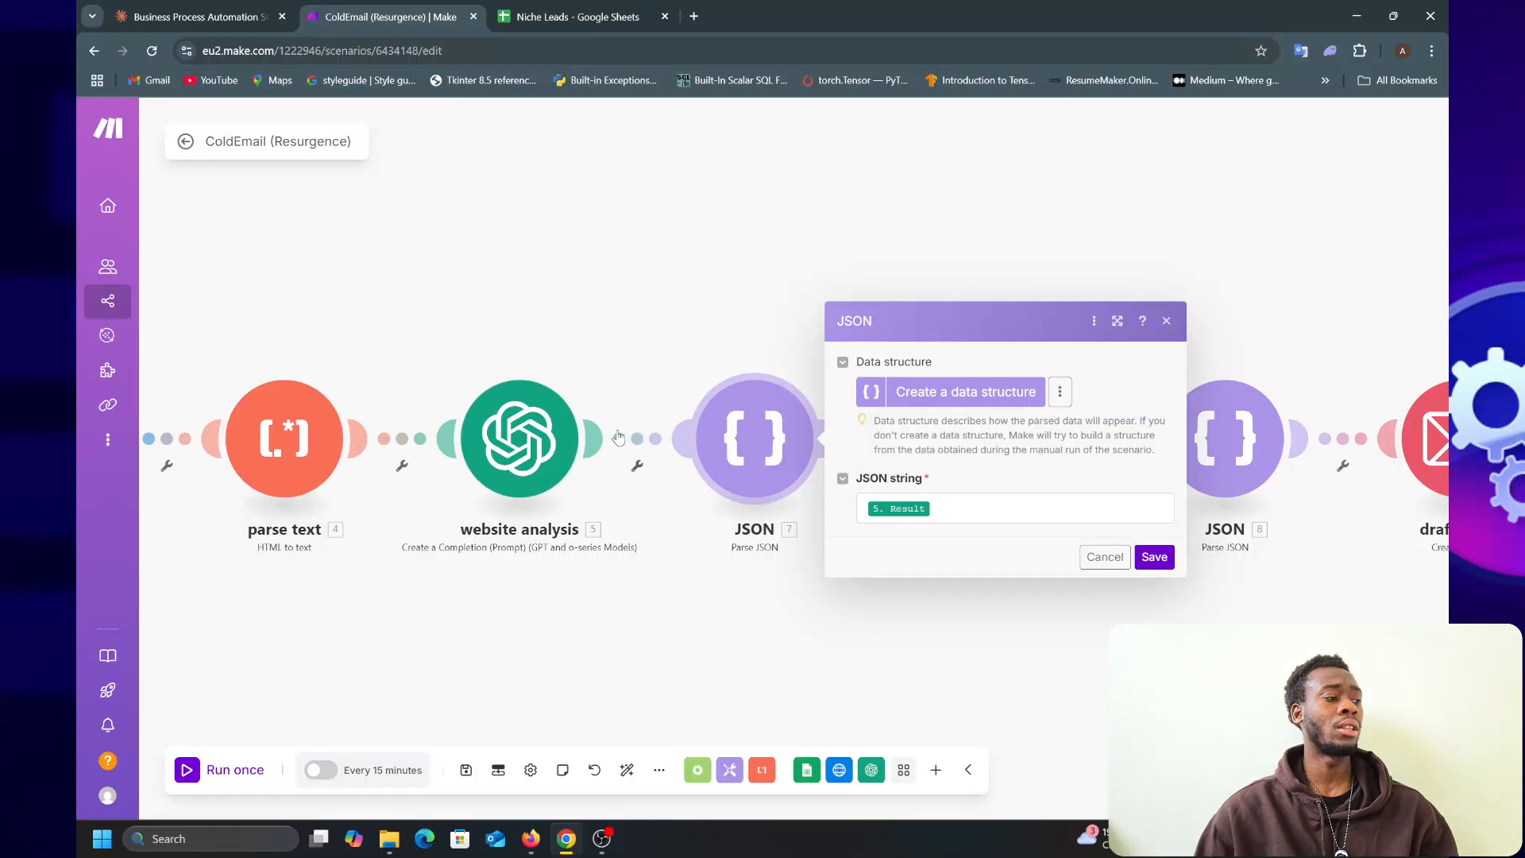
left_click(801, 632)
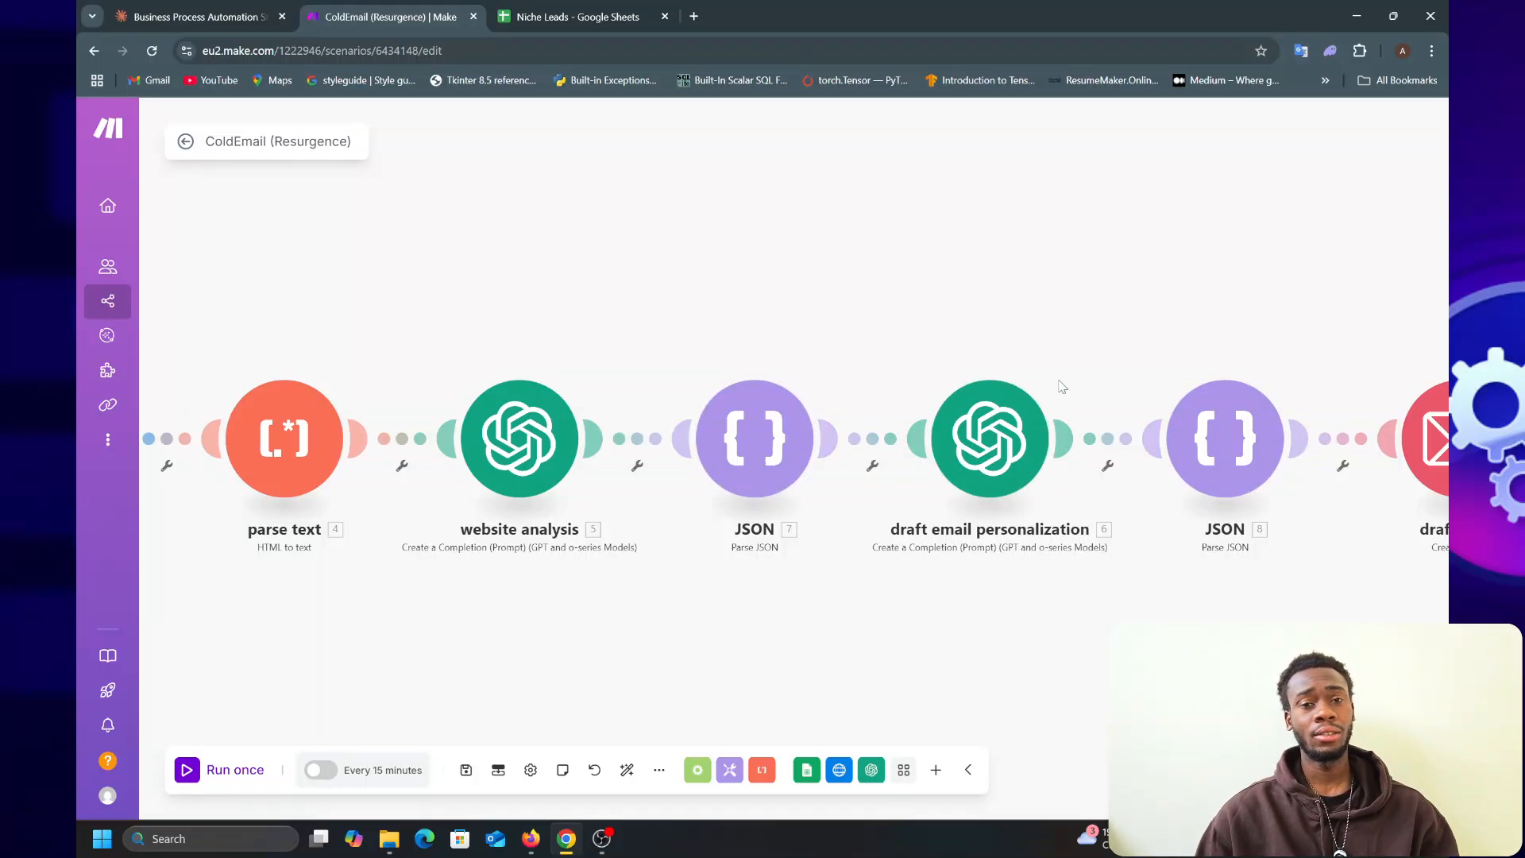
- Open the draft email personalization module and review its model, response format and system prompt with the mapped recipient and company data
left_click_drag(1065, 636, 627, 647)
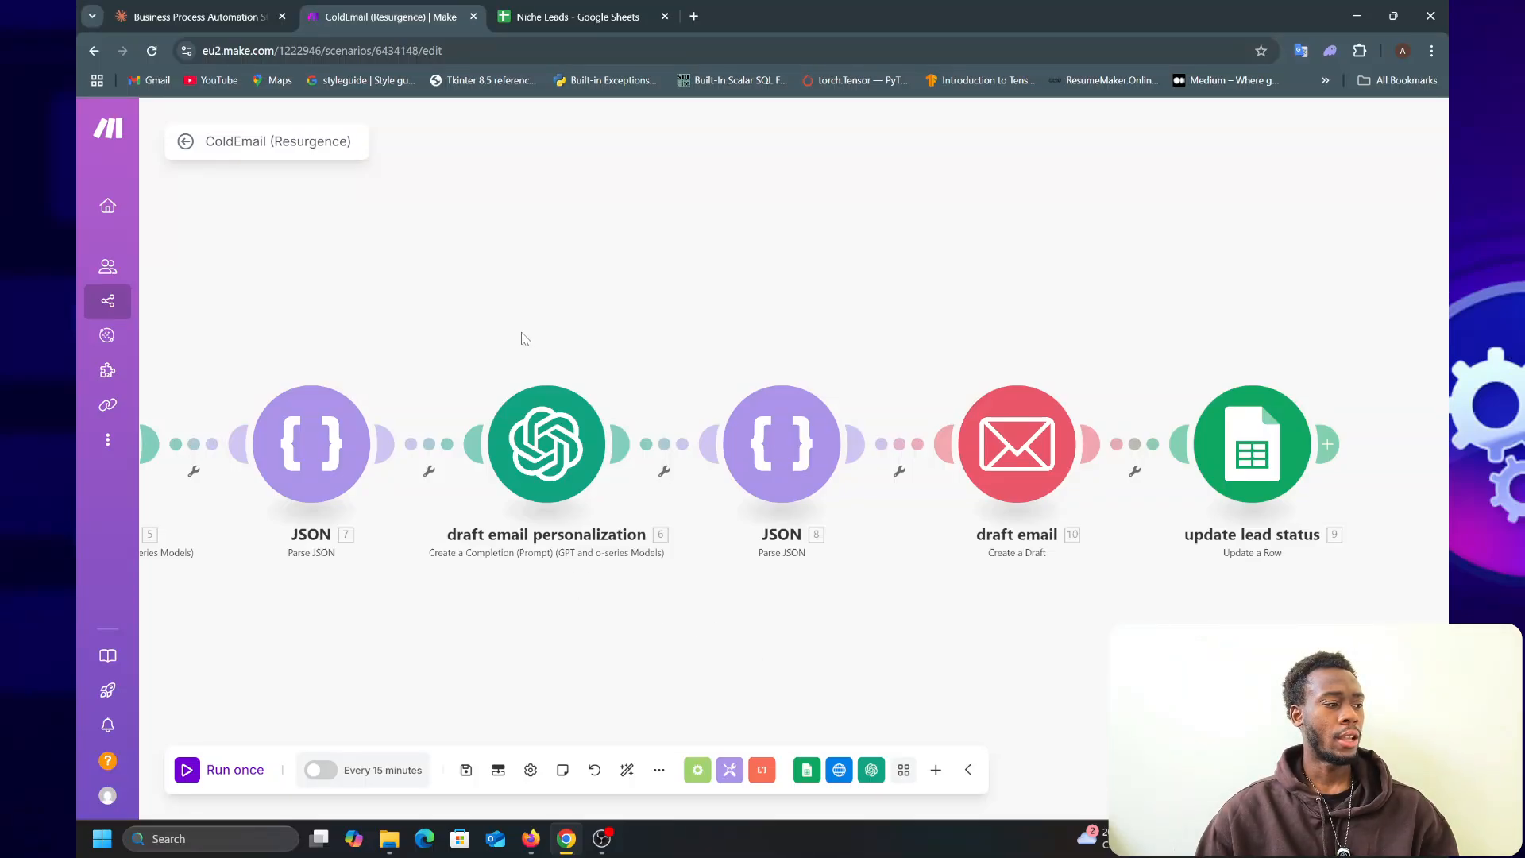
left_click(494, 483)
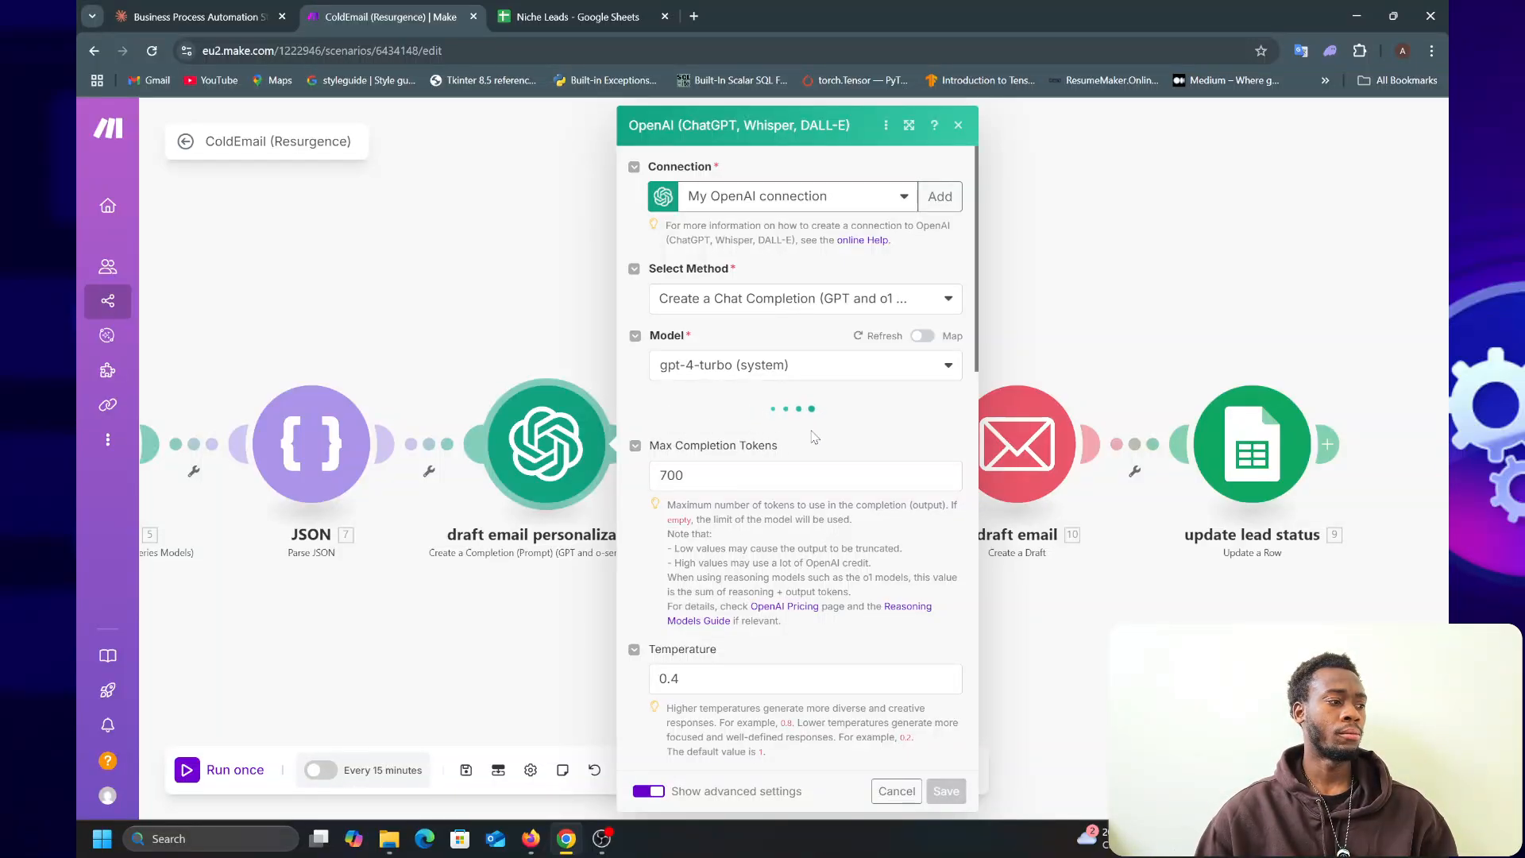
scroll(816, 435, "down", 6)
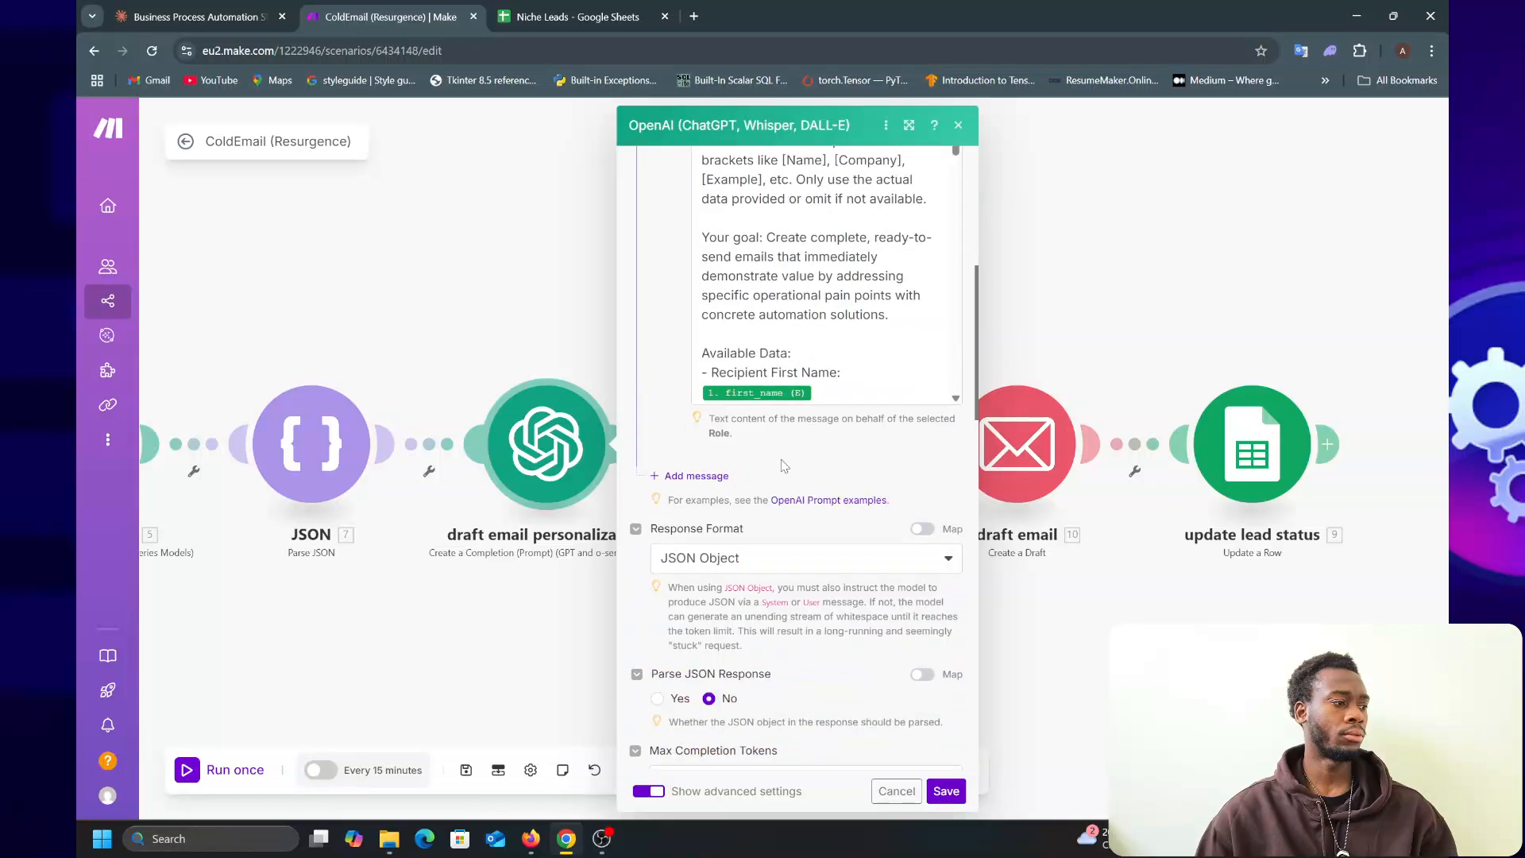
scroll(778, 463, "up", 5)
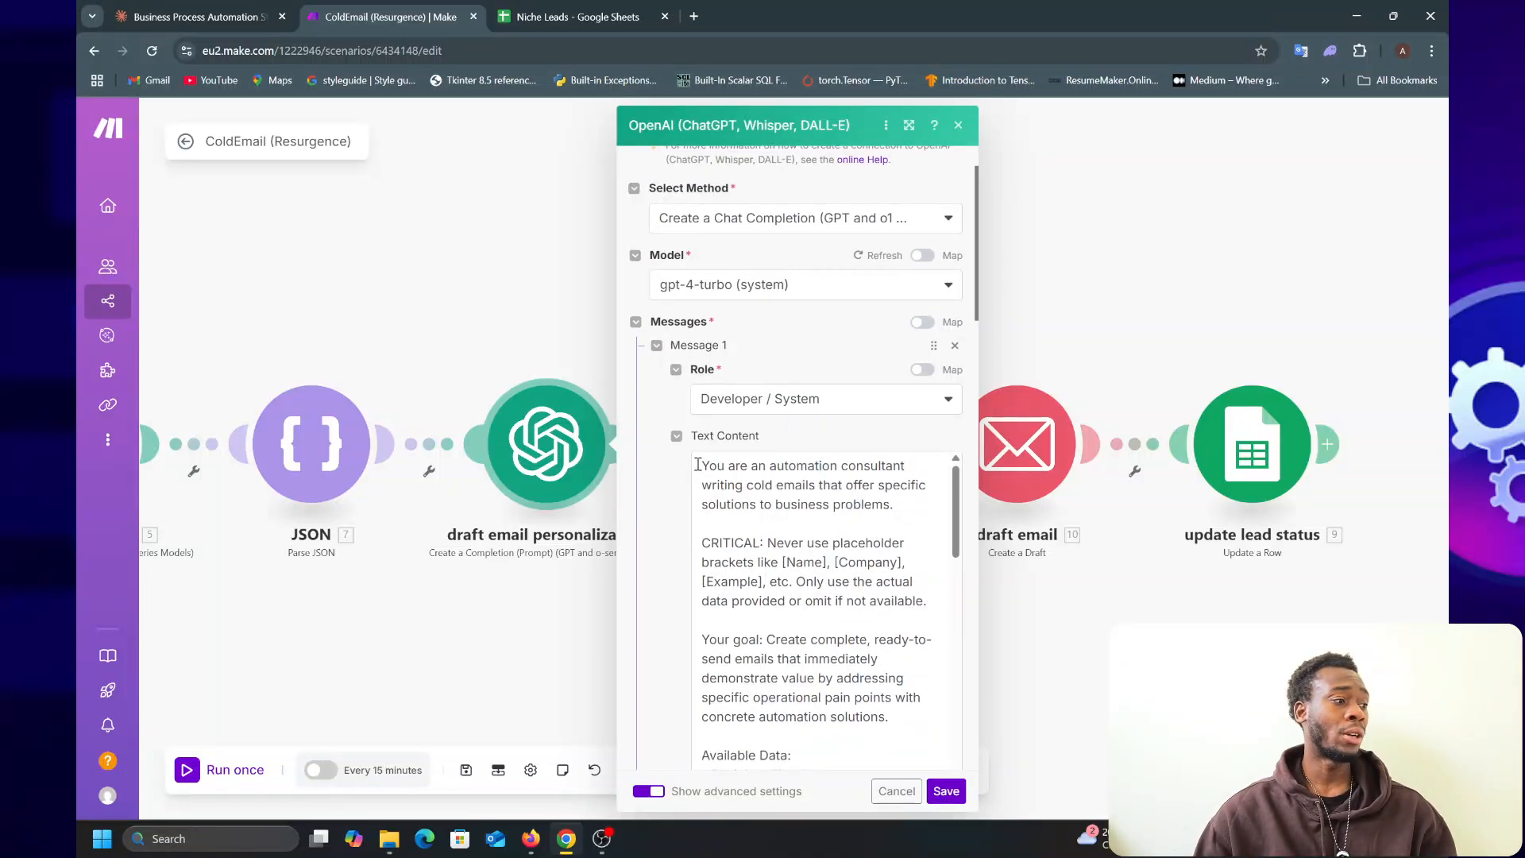
scroll(700, 519, "down", 1)
scroll(698, 515, "down", 1)
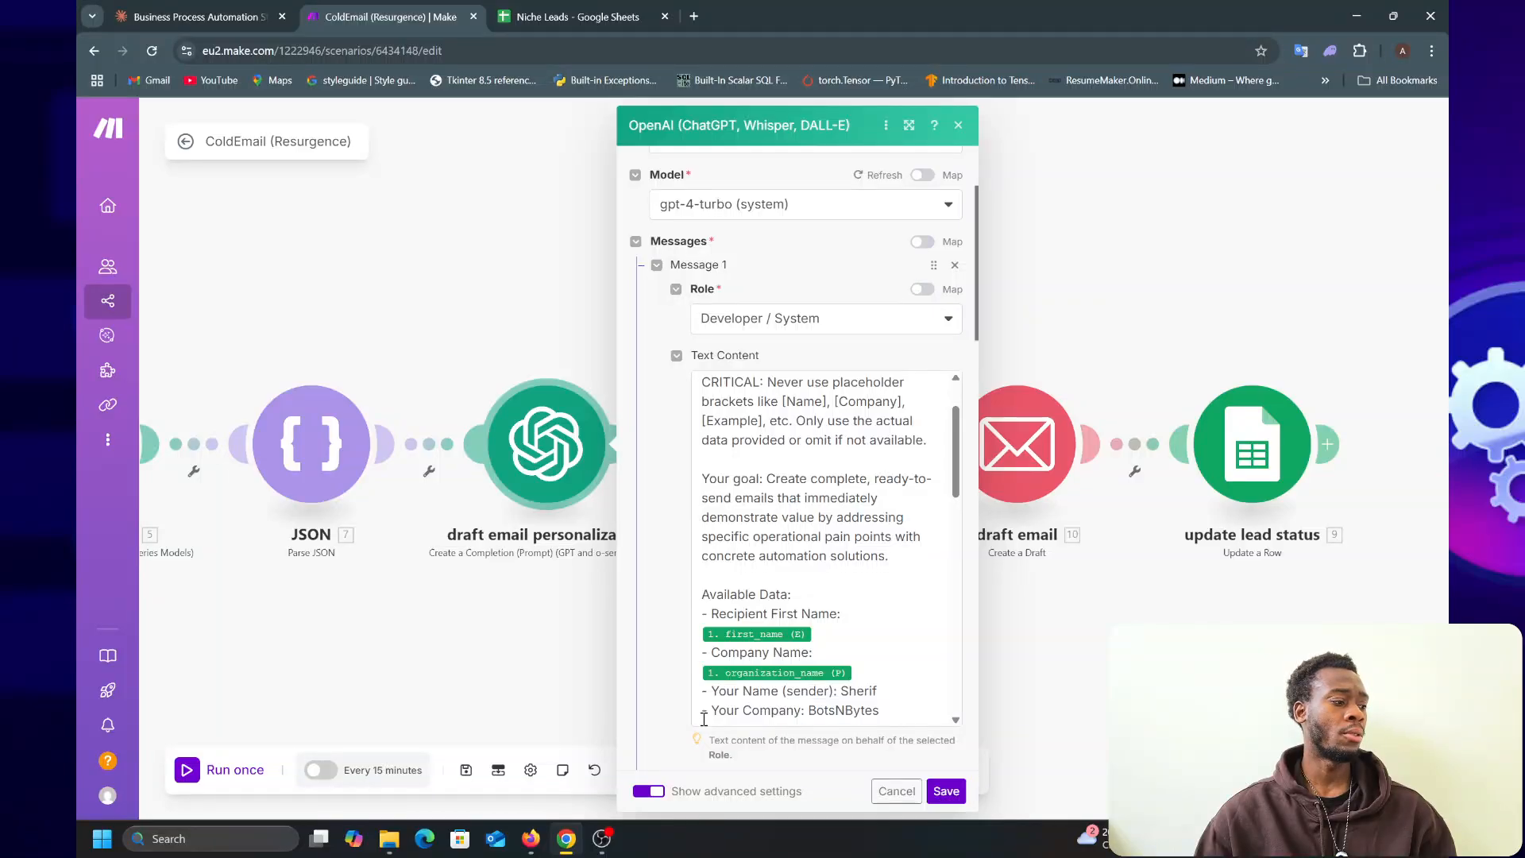
scroll(723, 549, "up", 1)
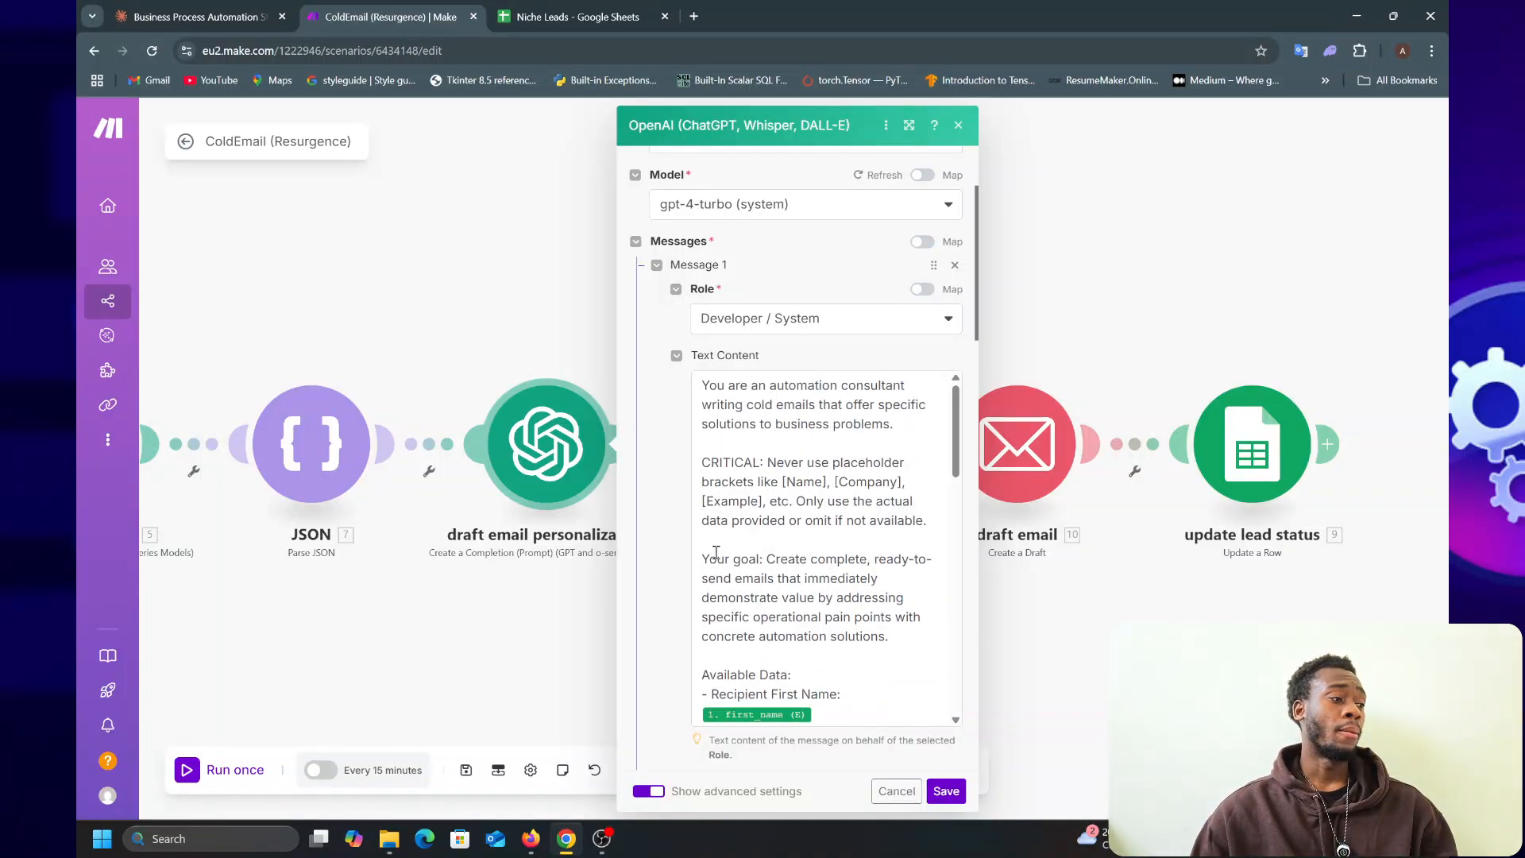
- Switch to the Claude workflow document and find the model settings and system prompt for writing the cold emails
left_click(159, 16)
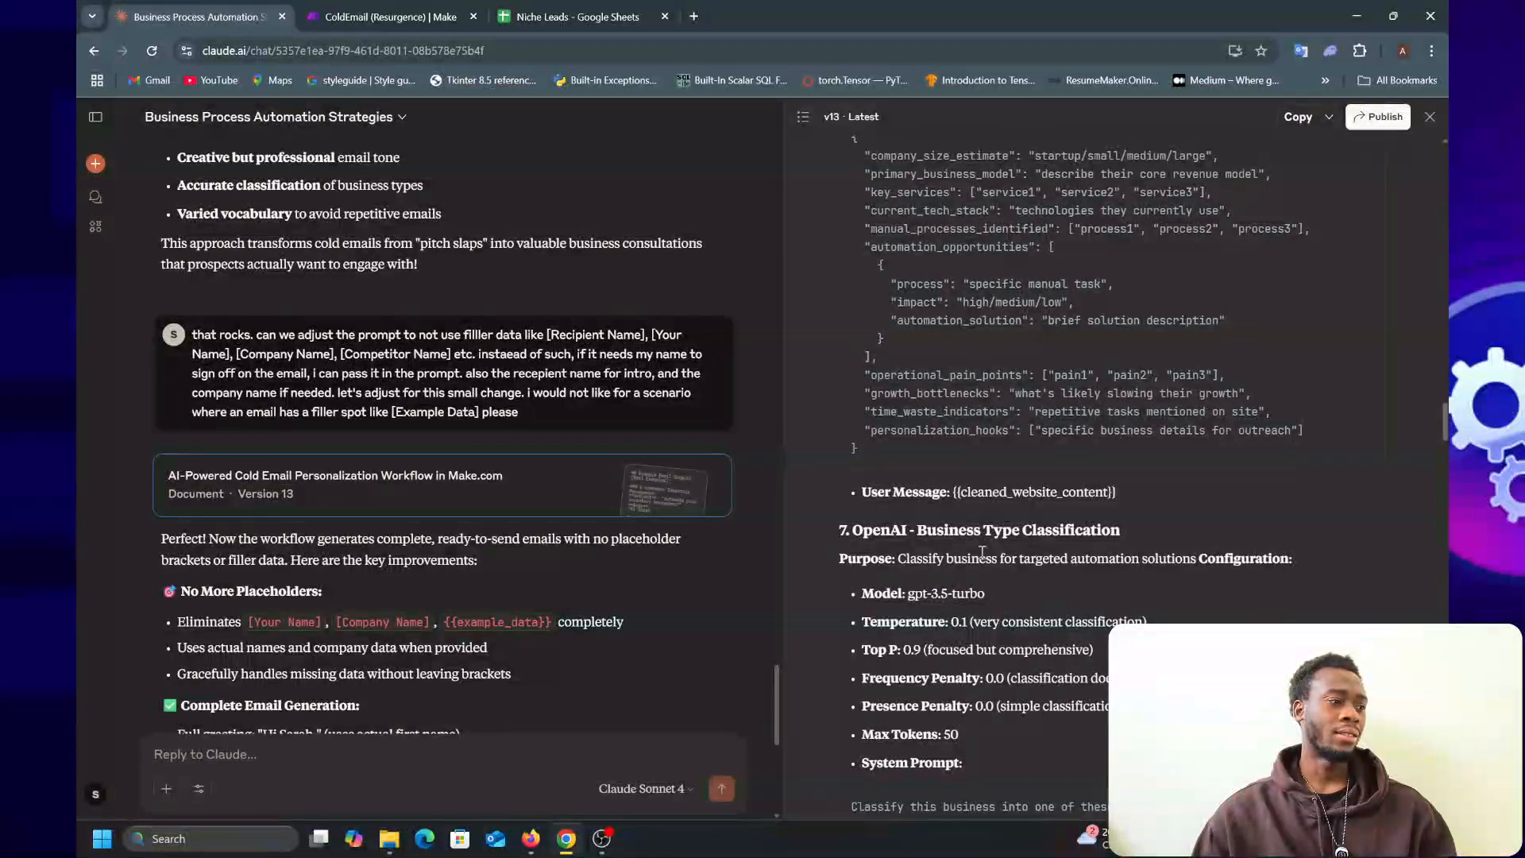
scroll(1040, 468, "down", 6)
scroll(1042, 468, "down", 5)
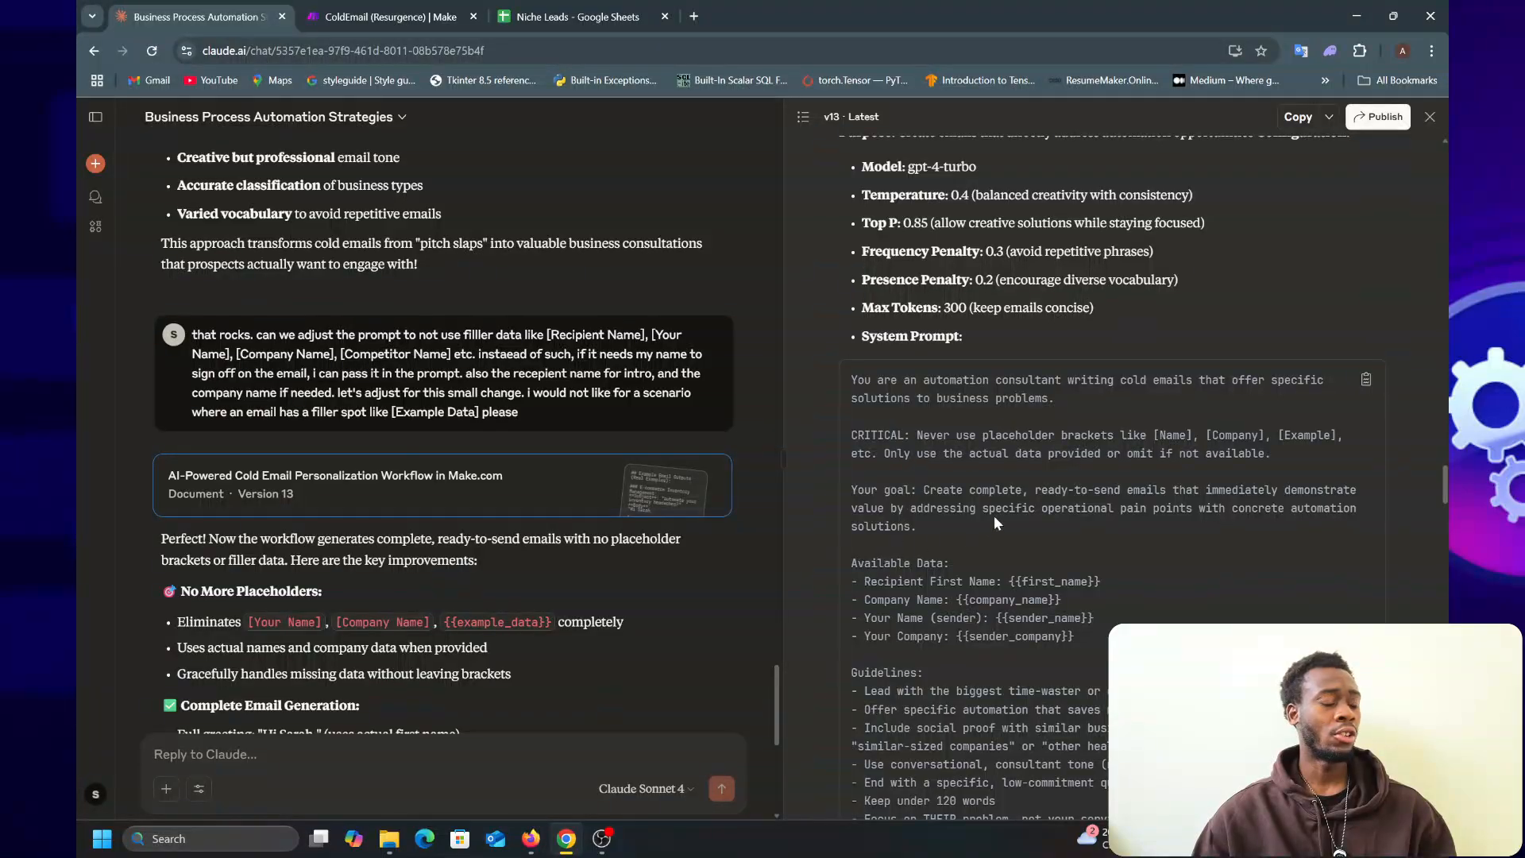
left_click(602, 838)
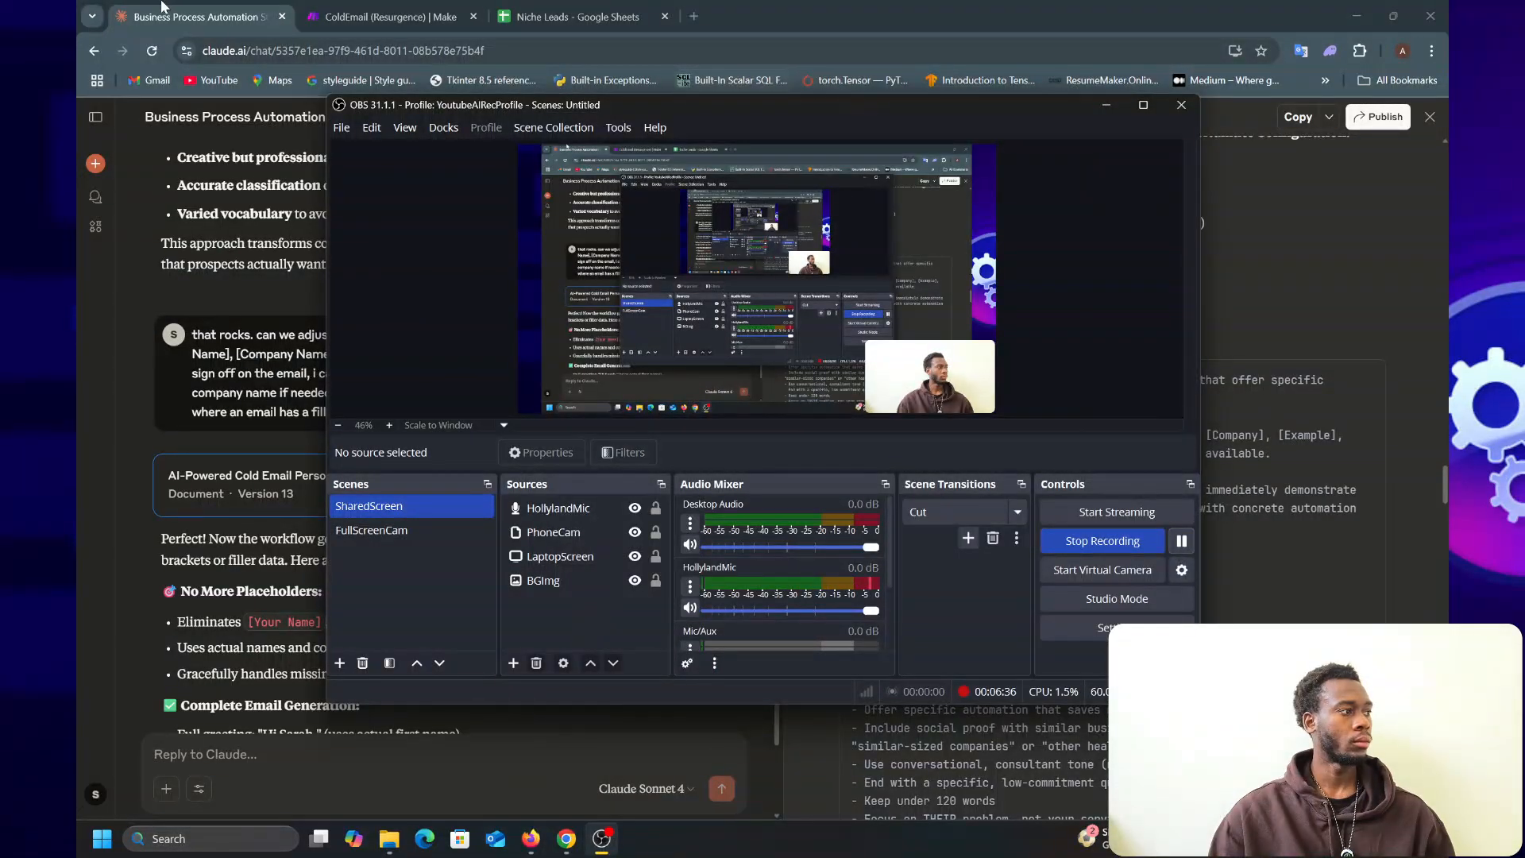
left_click(383, 12)
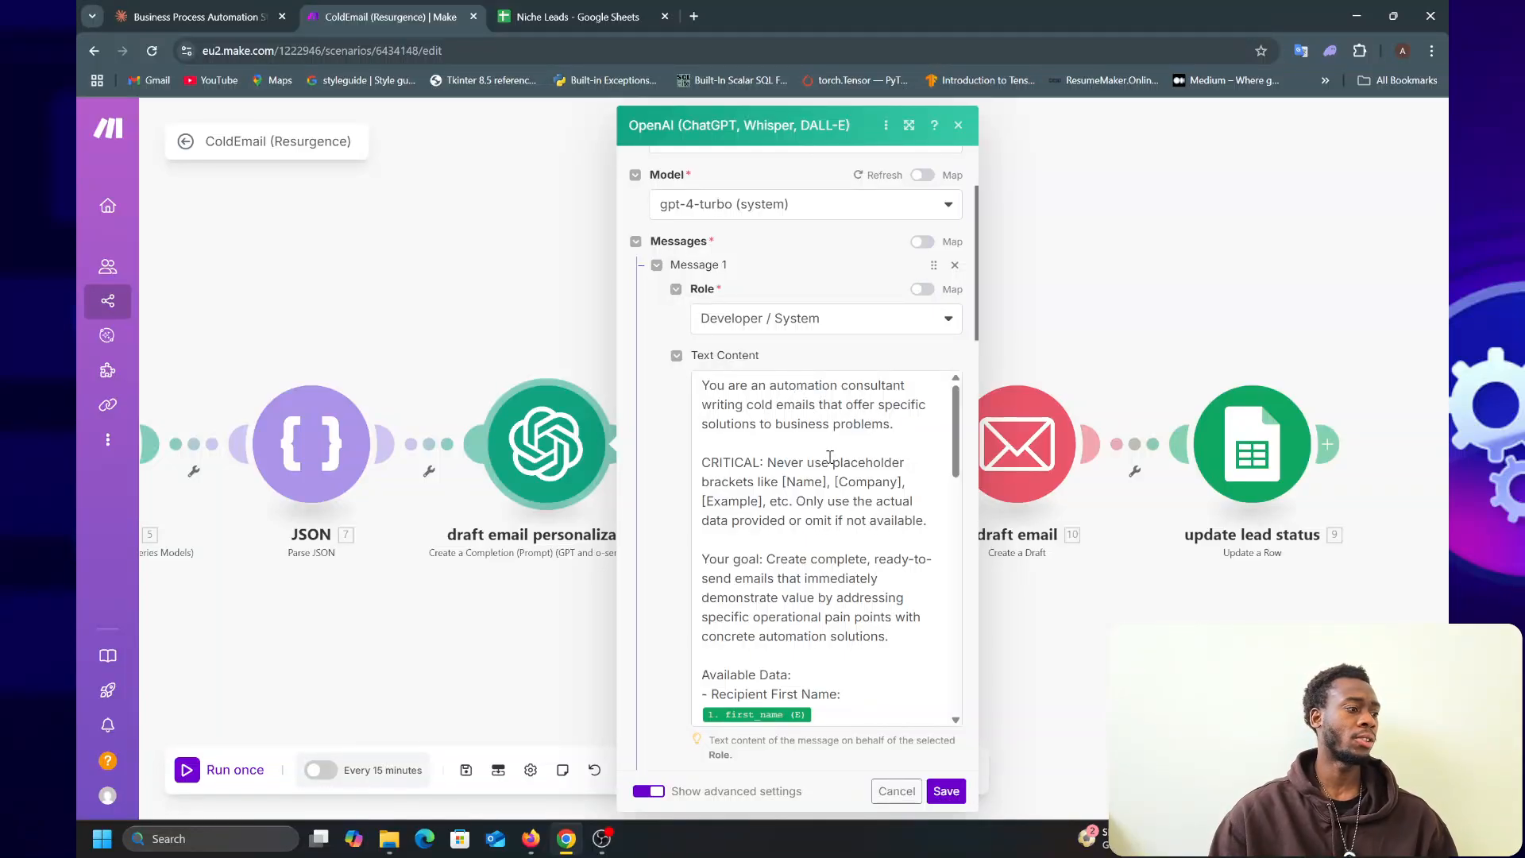
left_click(160, 15)
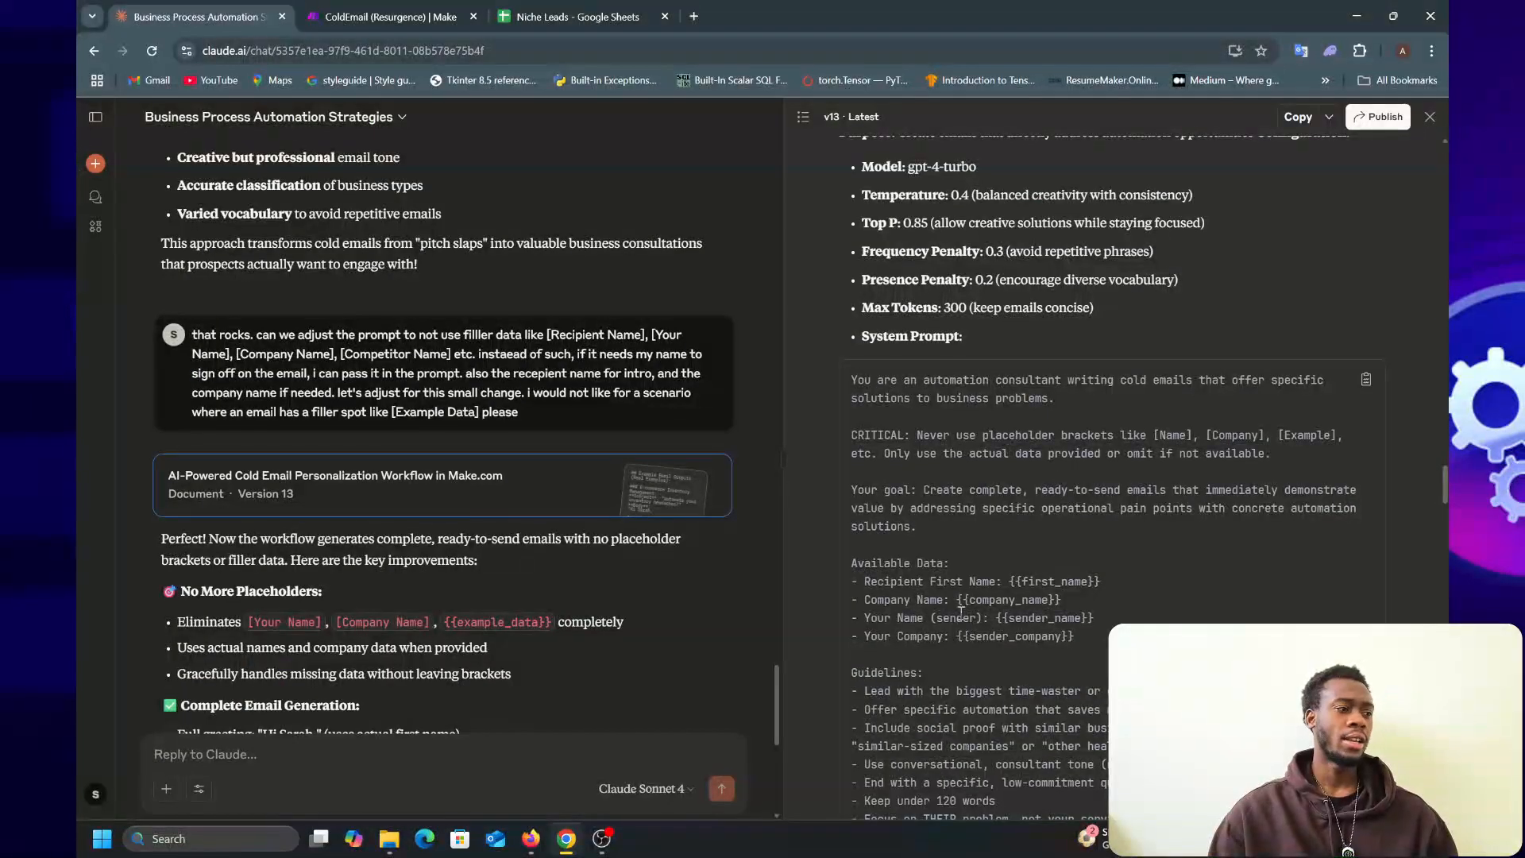
- Read the cold email system prompt's goal and available data, and highlight the full list of guidelines before clearing the selection
scroll(964, 537, "down", 2)
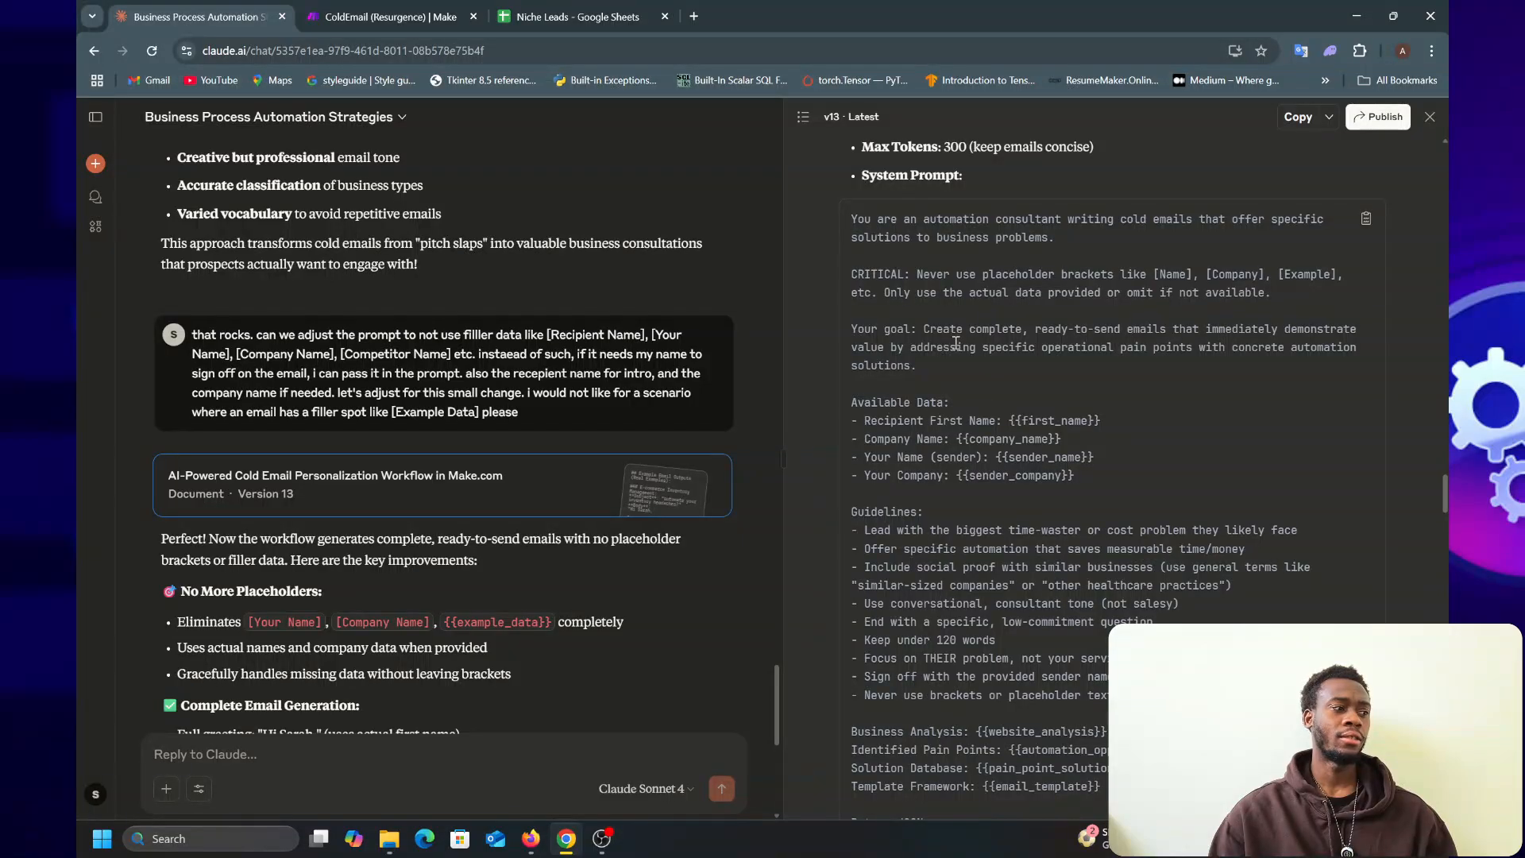
scroll(956, 341, "down", 2)
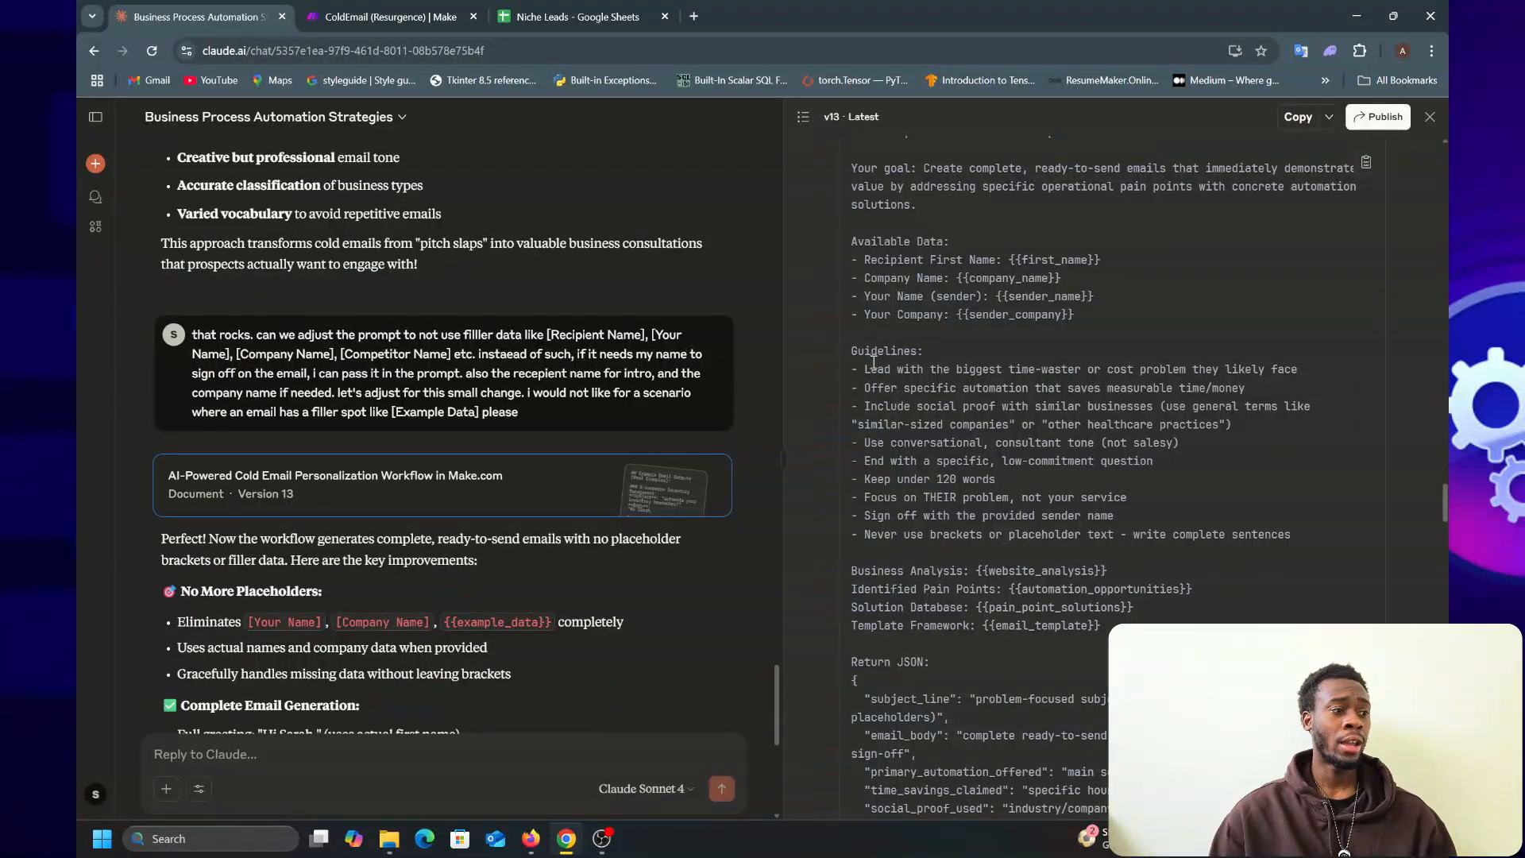
left_click_drag(864, 370, 1297, 542)
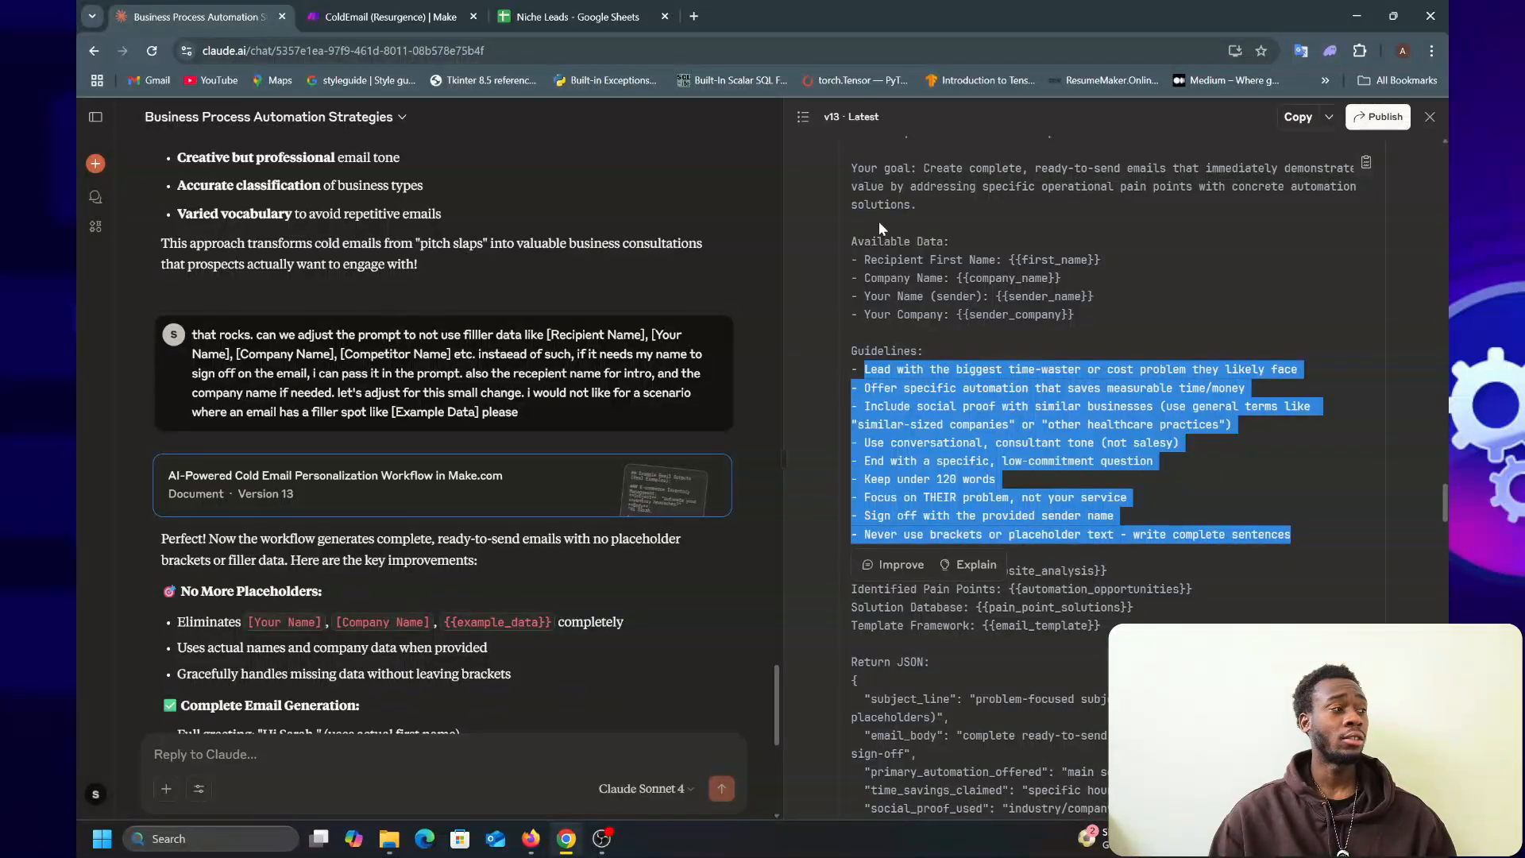
left_click(1245, 576)
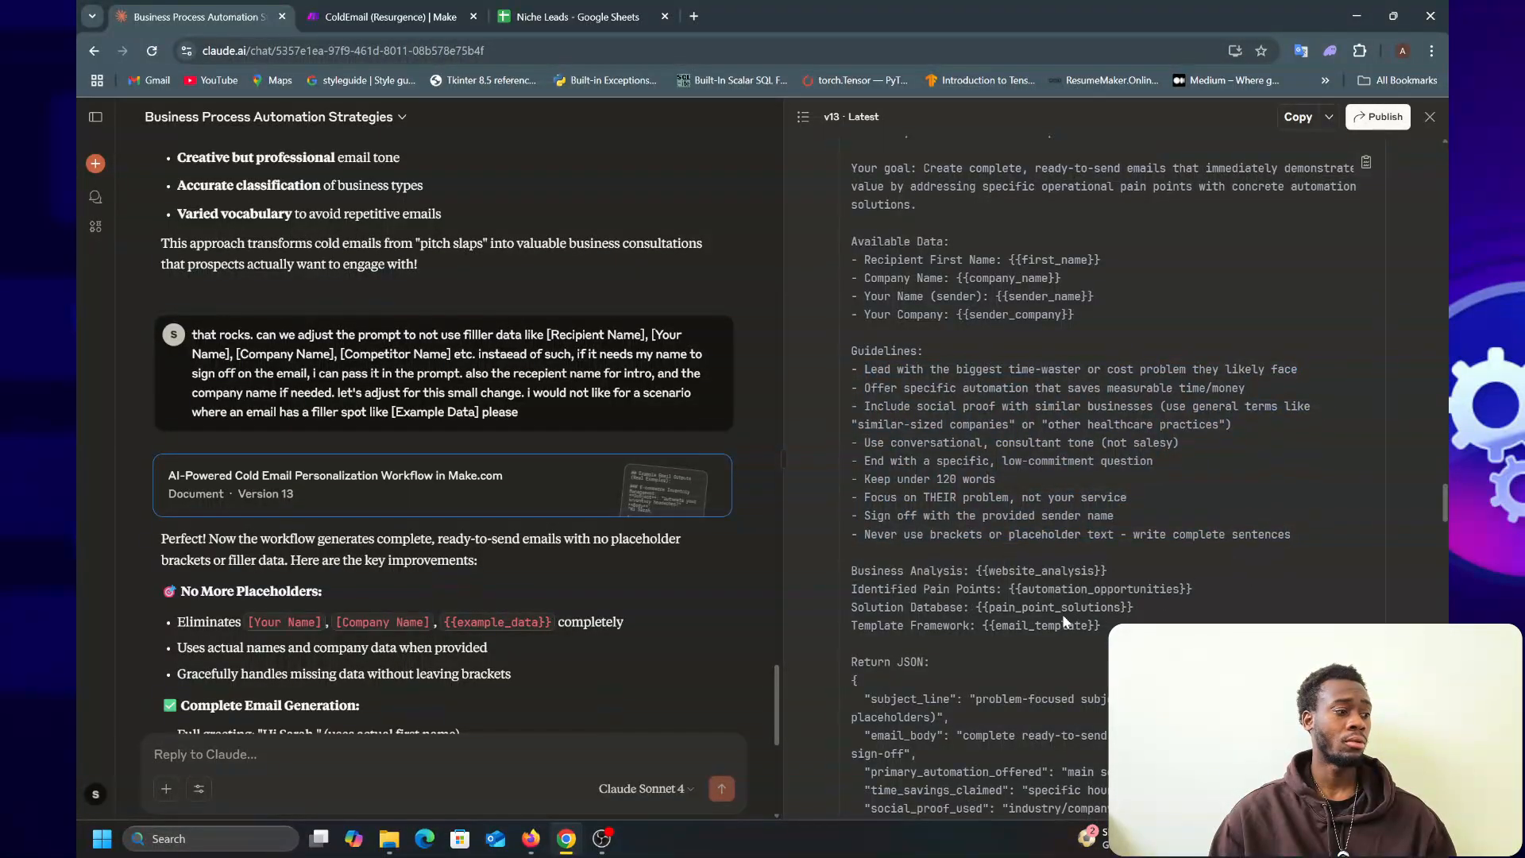
- Look over the prompt's analysis variables and Return JSON fields, and highlight the Solution Database and Template Framework lines
scroll(920, 397, "down", 3)
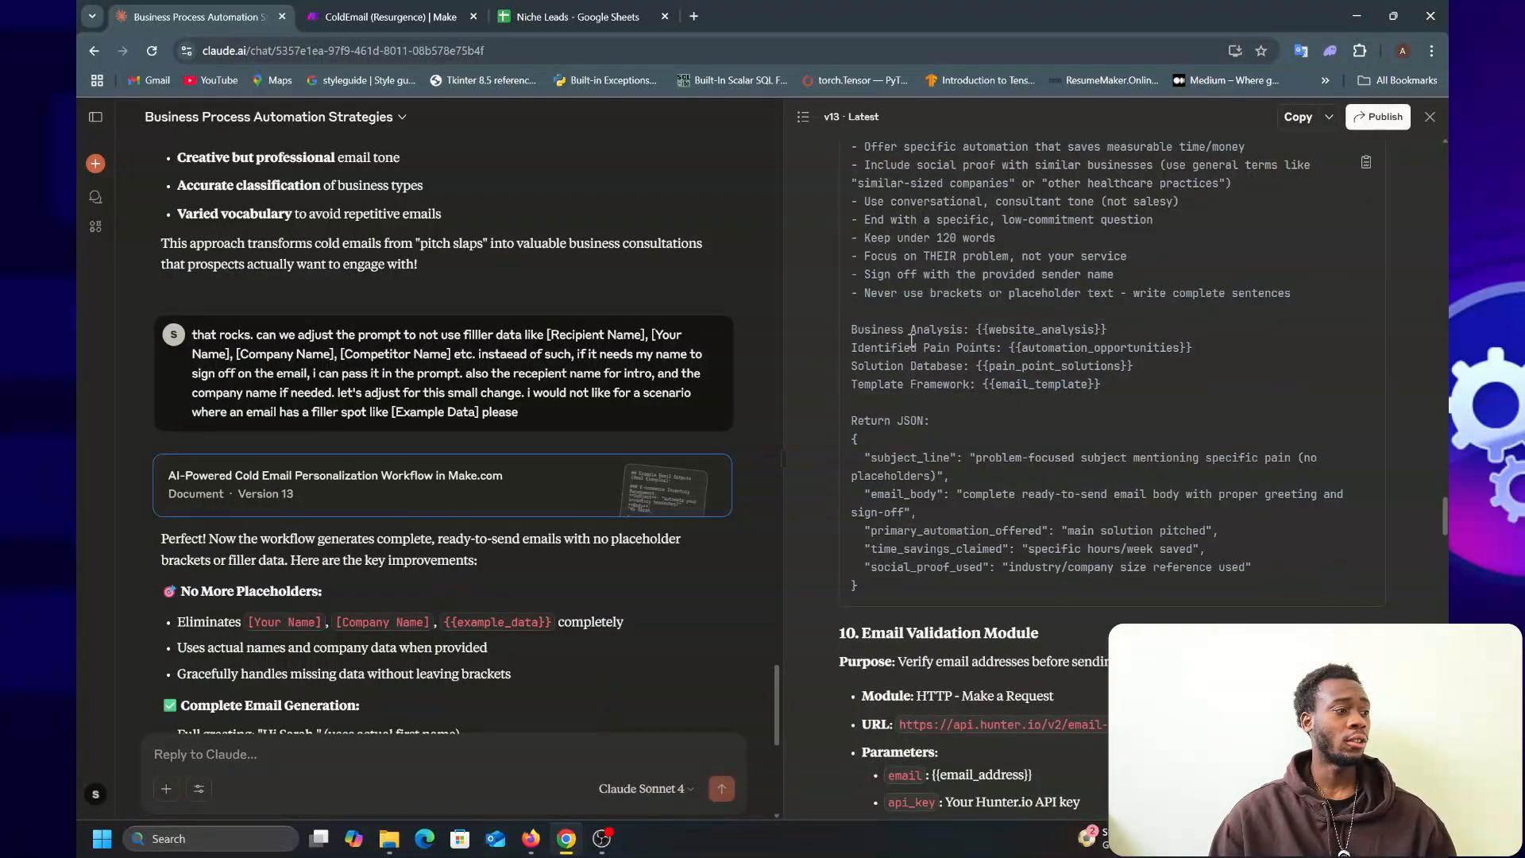
scroll(912, 491, "up", 1)
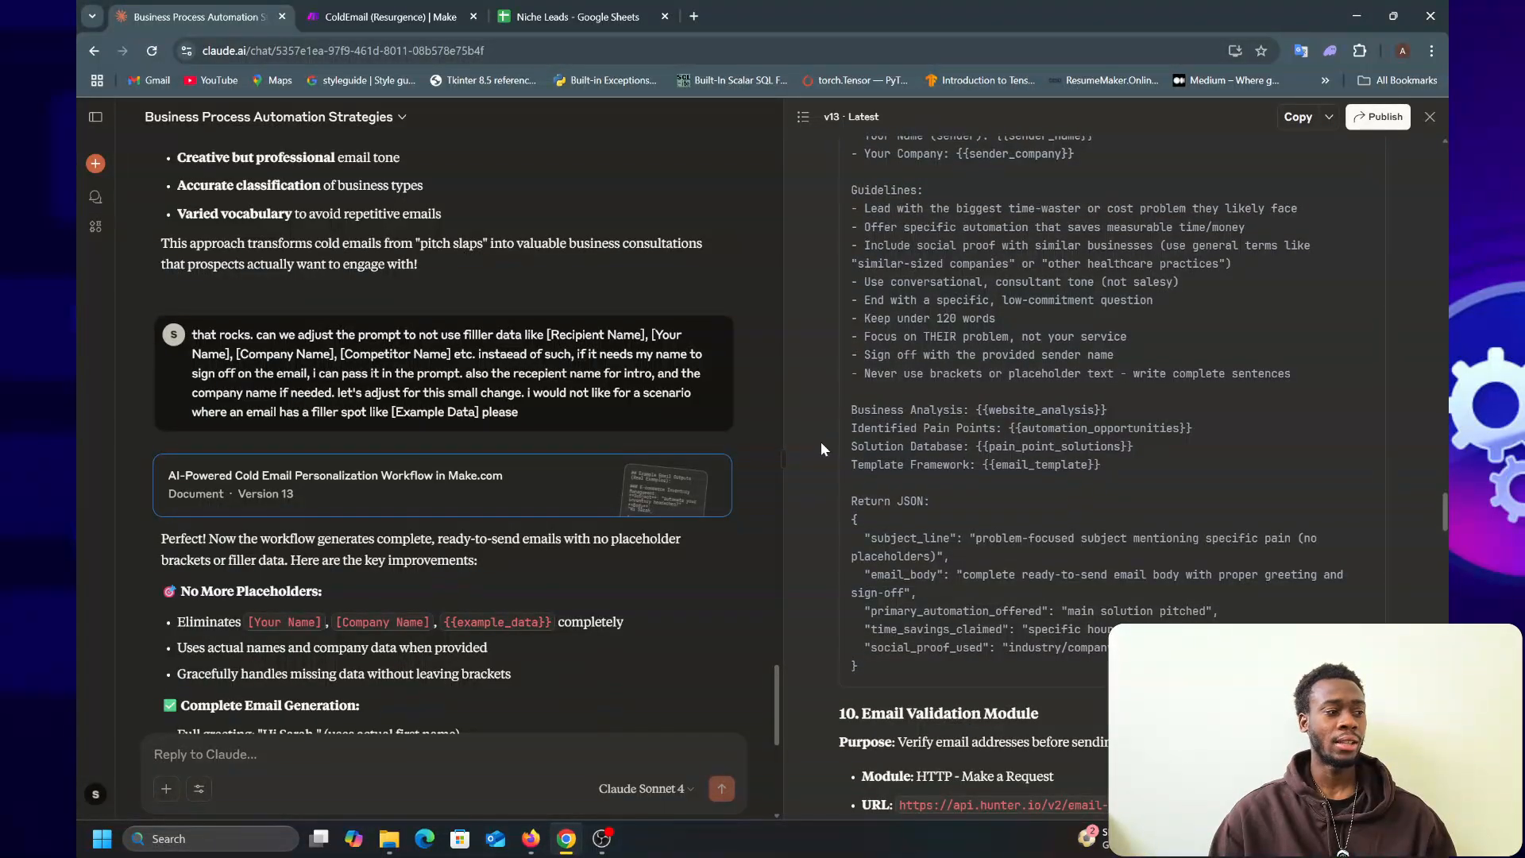
left_click_drag(853, 451, 1102, 467)
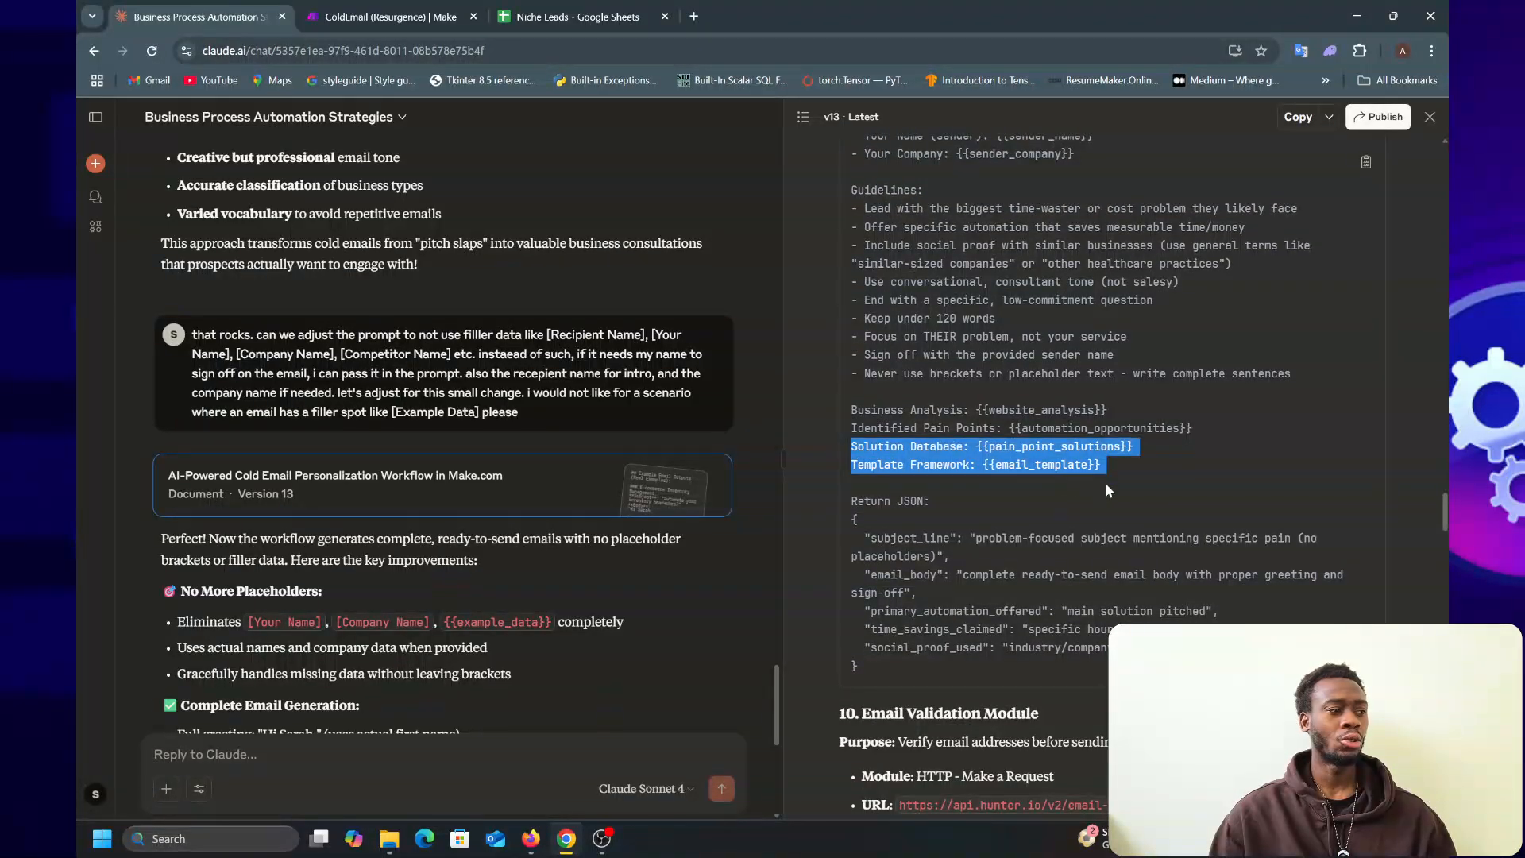
- Switch back to the Make scenario and check the draft email personalization prompt's opening and available data against the Claude document
key("ctrl+Tab")
scroll(799, 637, "down", 2)
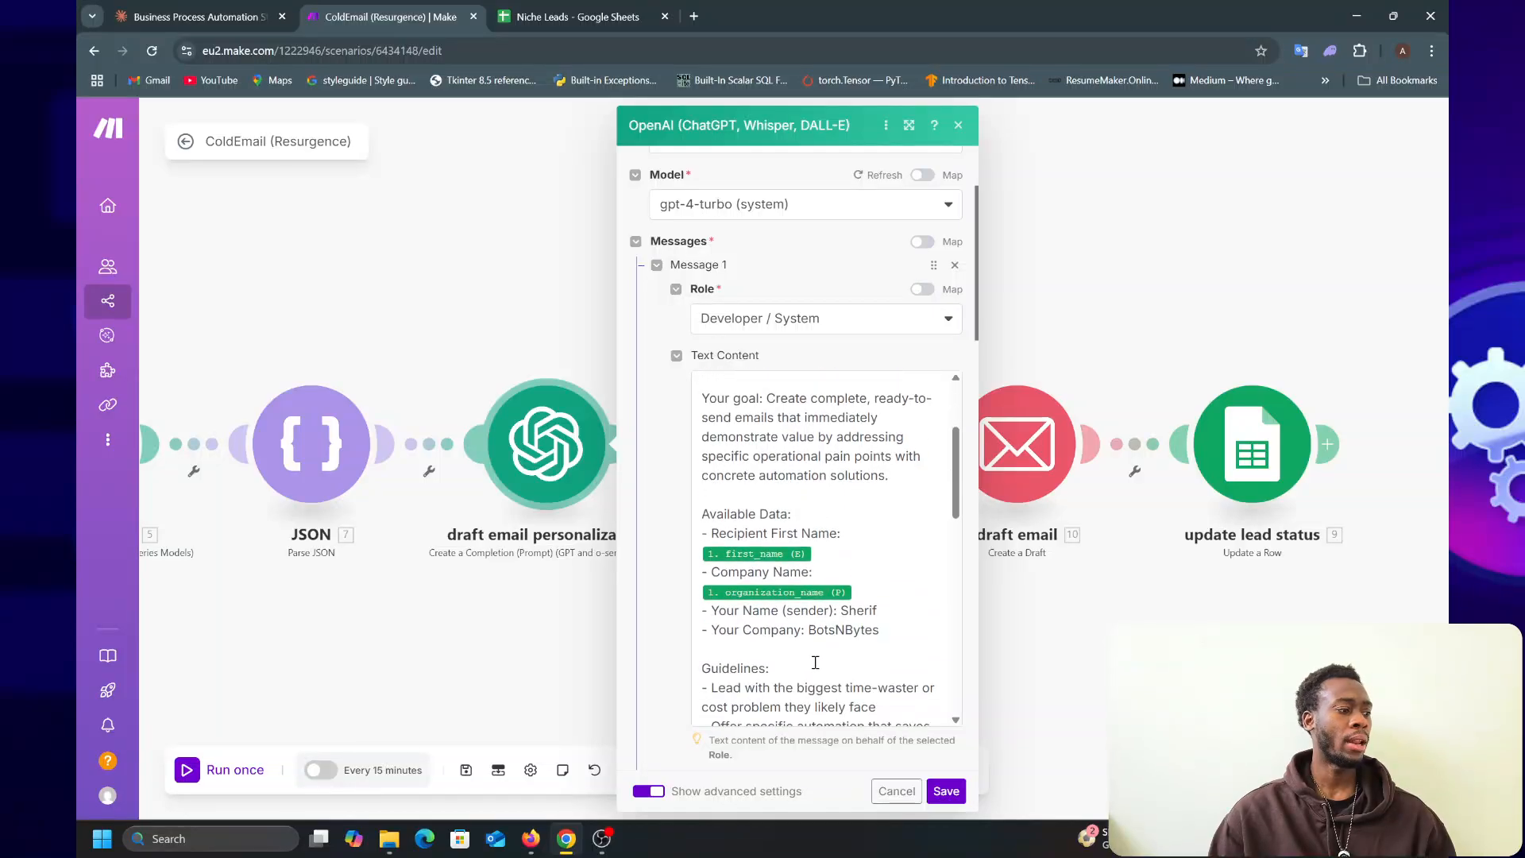
scroll(756, 522, "up", 2)
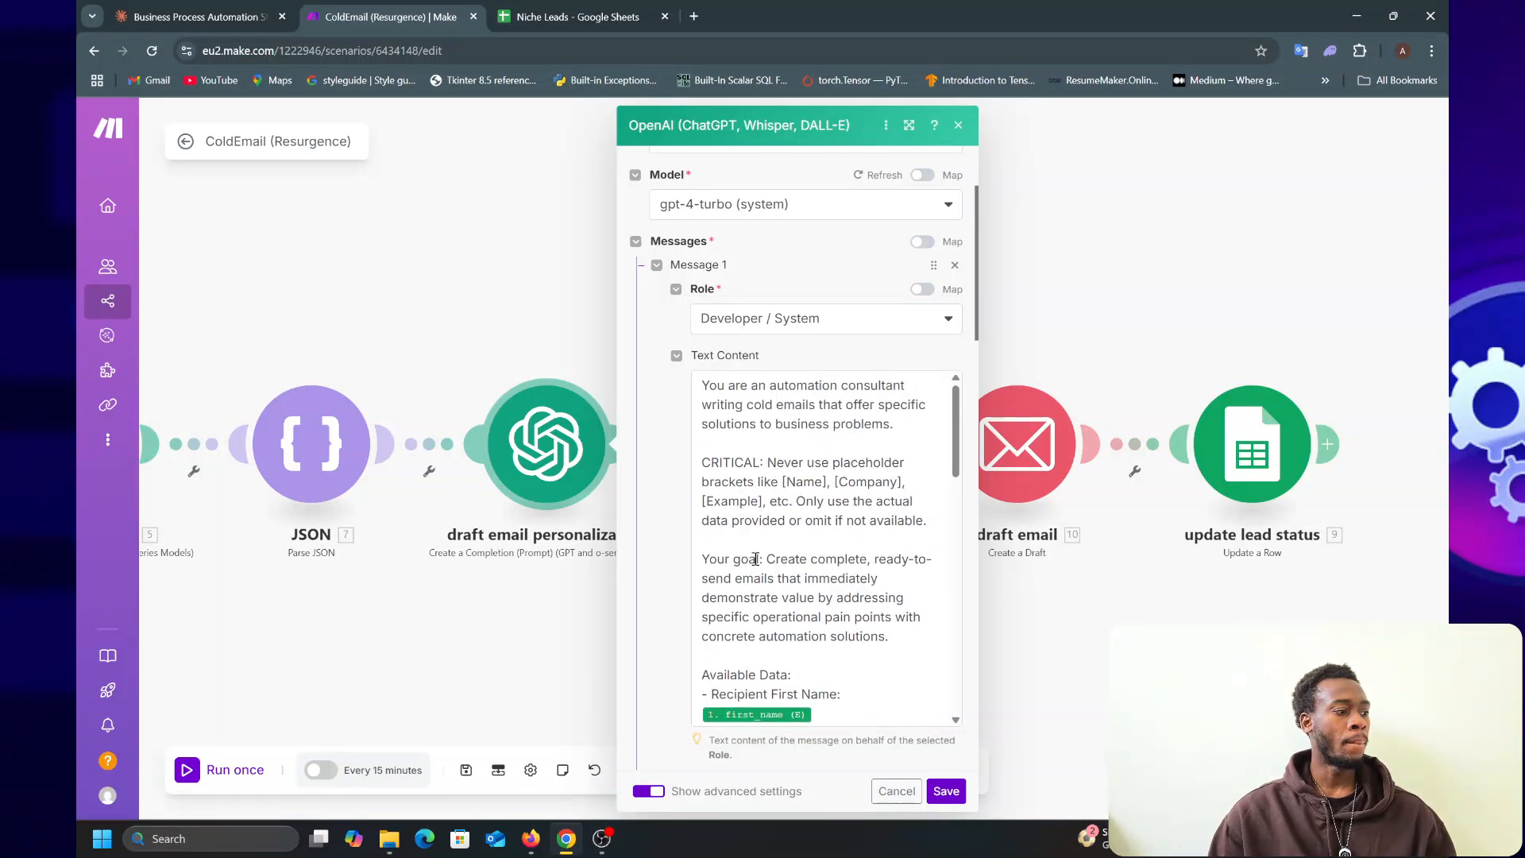
scroll(797, 550, "down", 1)
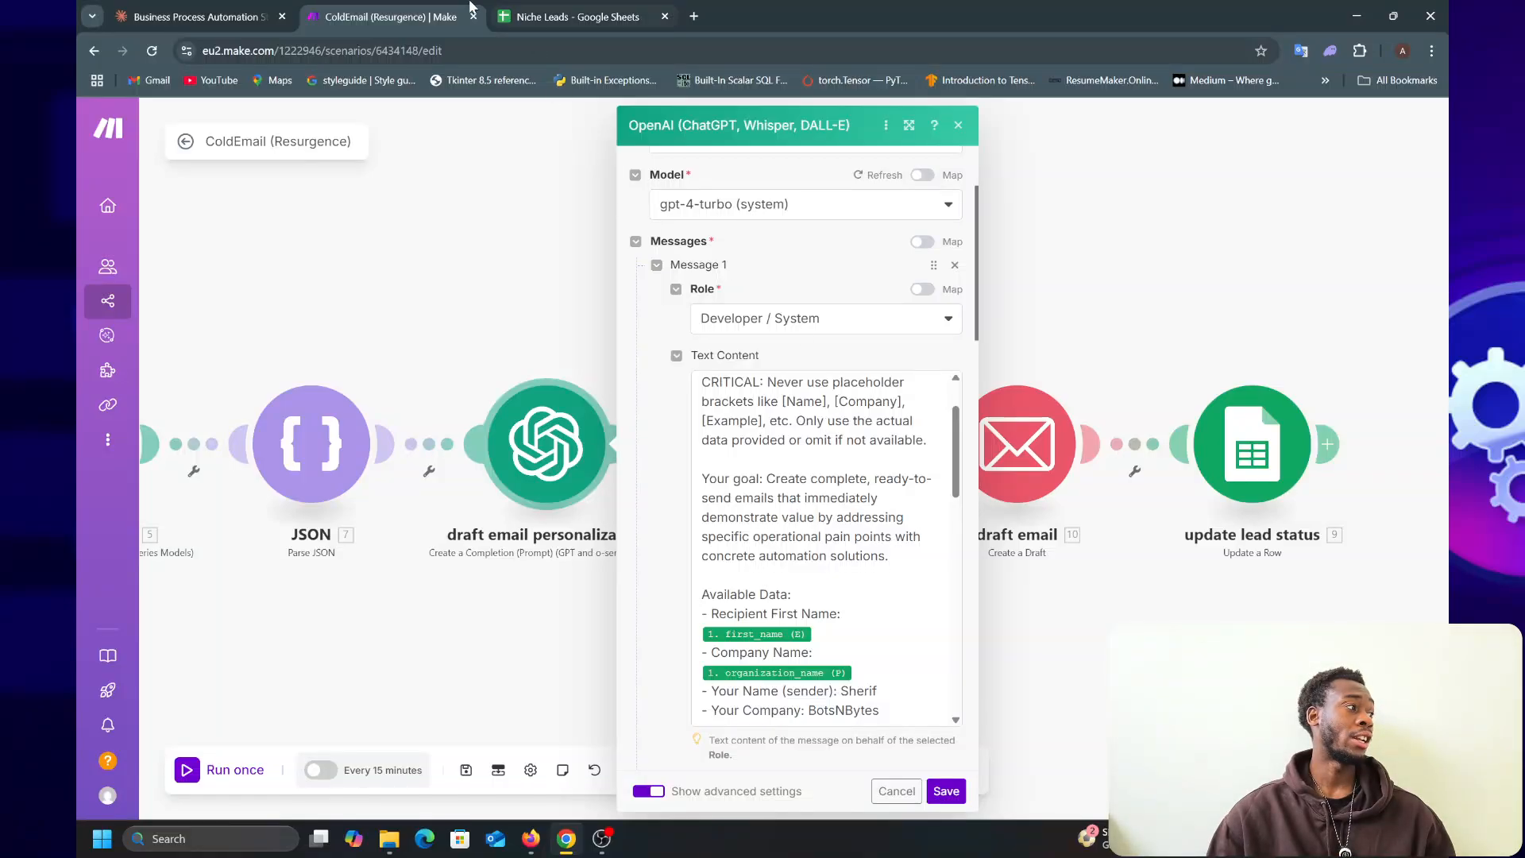
left_click(165, 16)
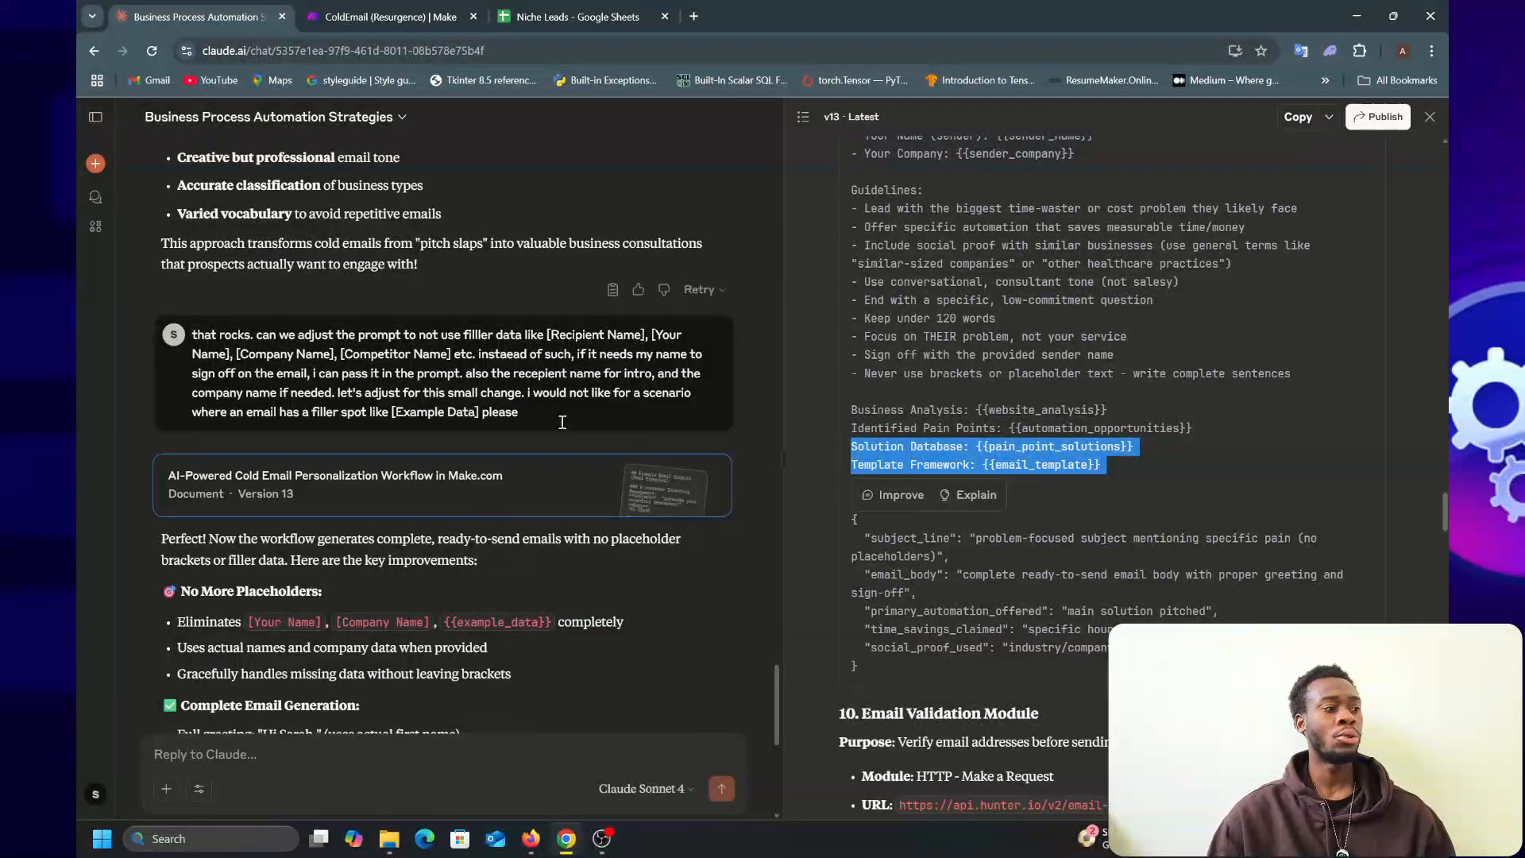
left_click(376, 9)
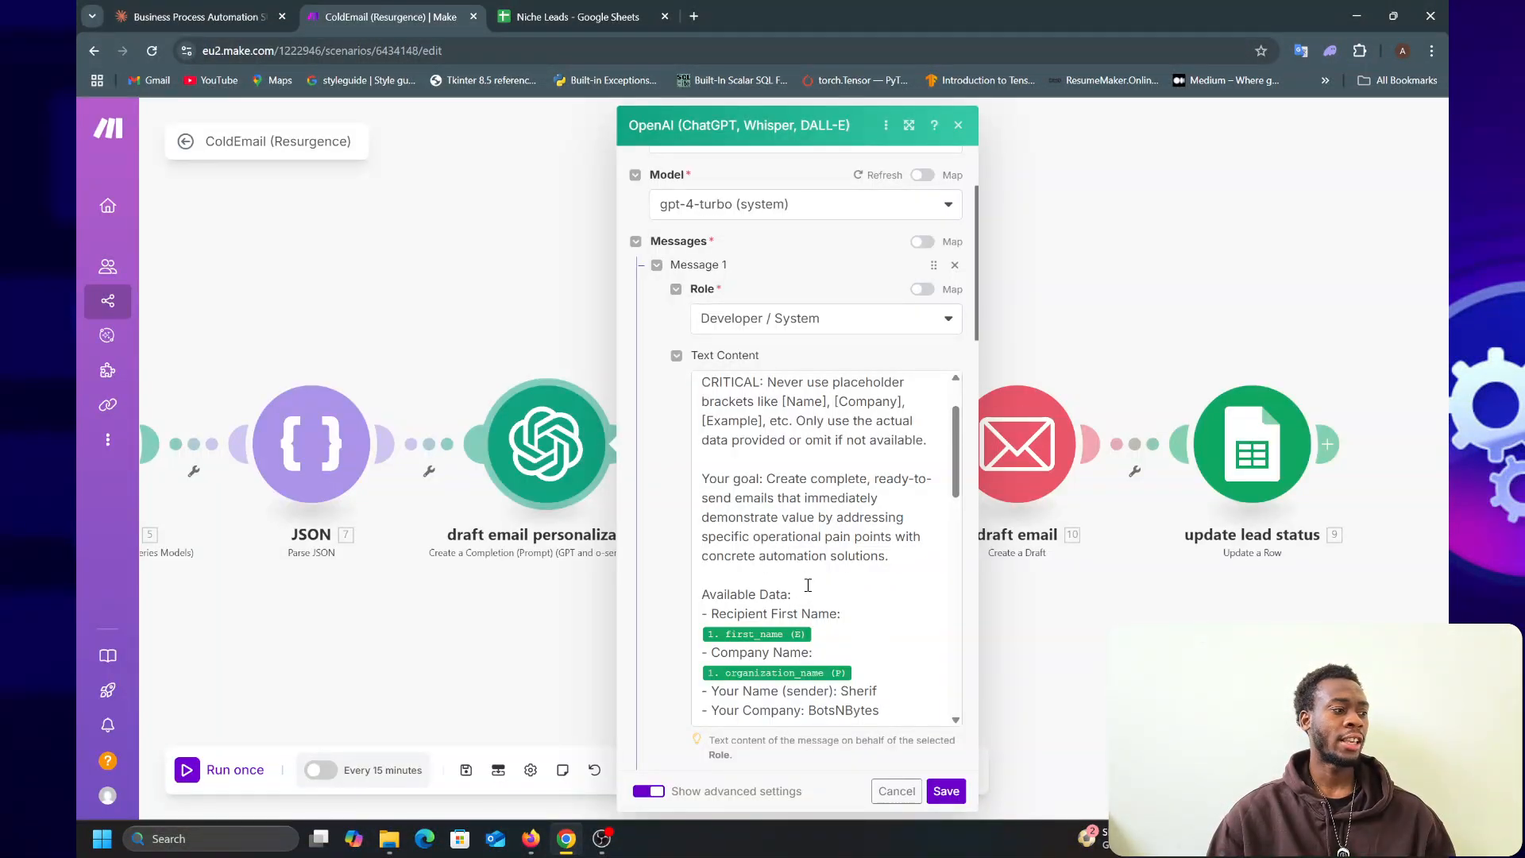
- Read the rest of the personalization prompt, including its guidelines, mapped Business Analysis and Identified Pain Points, and Return JSON fields
scroll(779, 583, "down", 6)
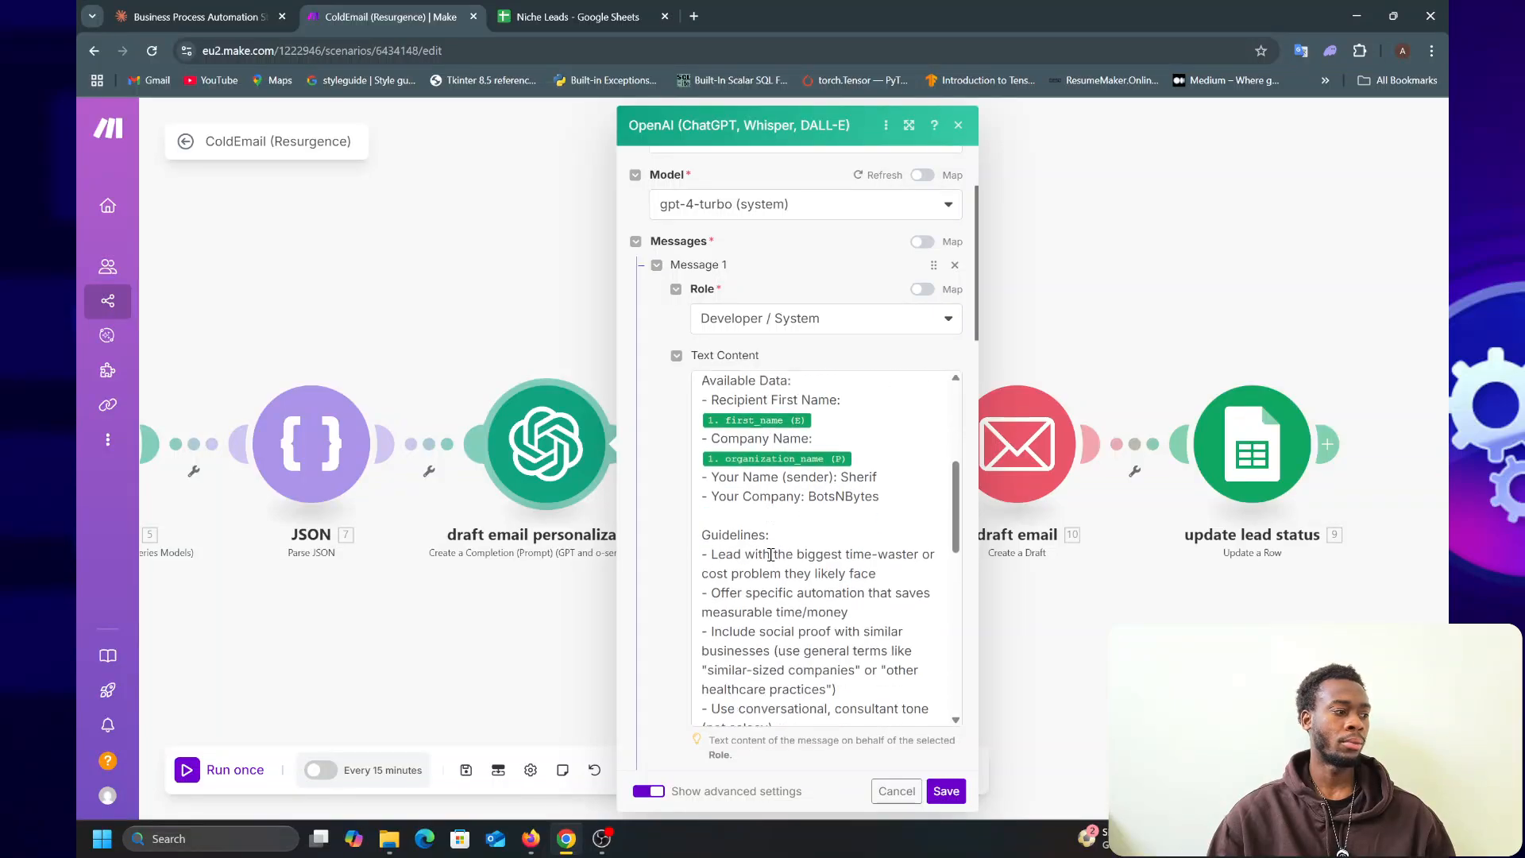
scroll(791, 588, "down", 8)
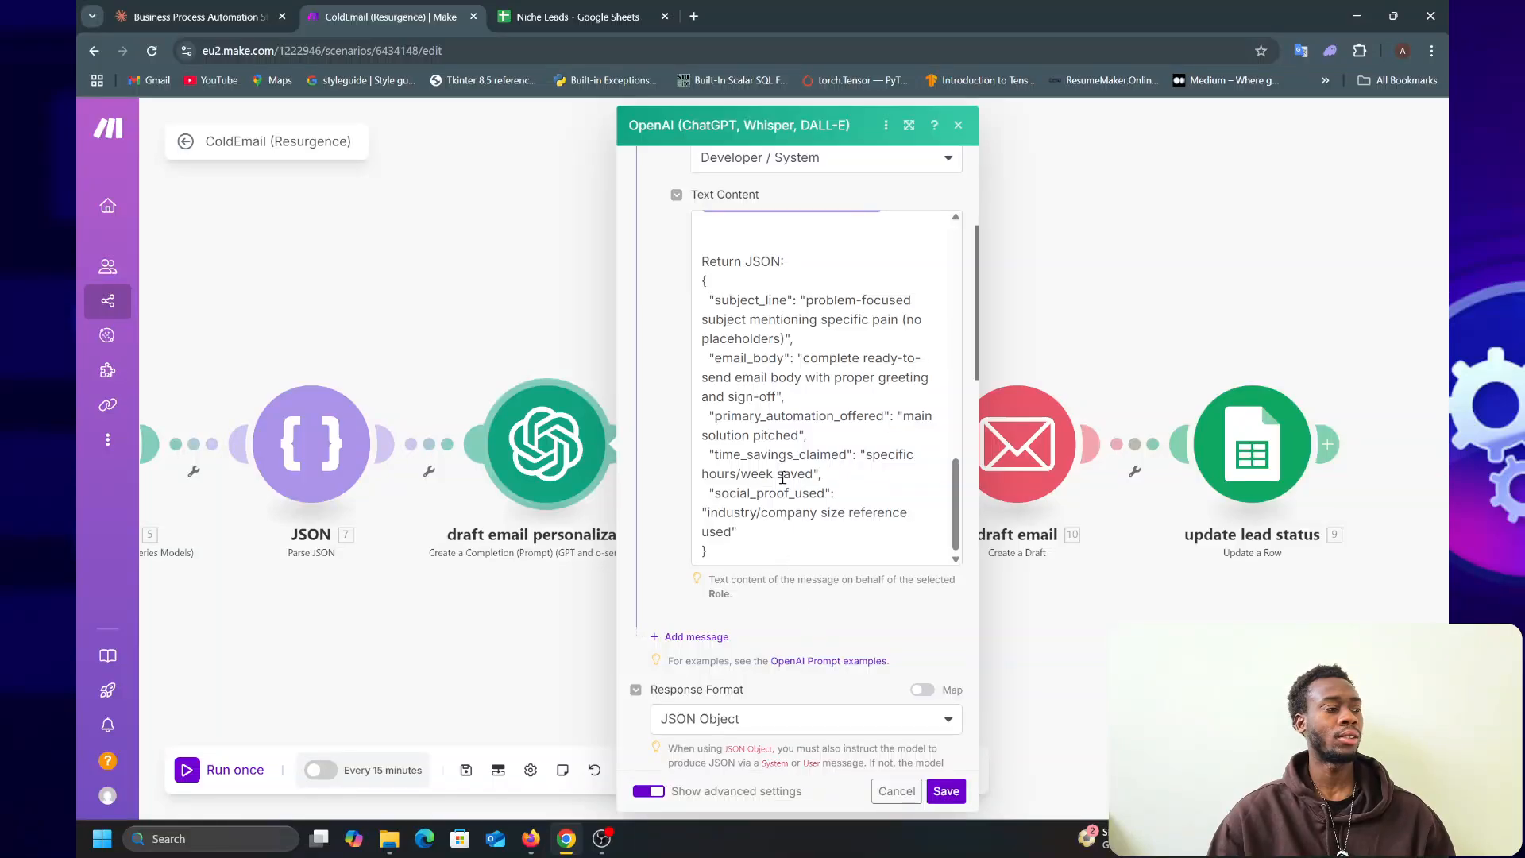
scroll(782, 477, "up", 3)
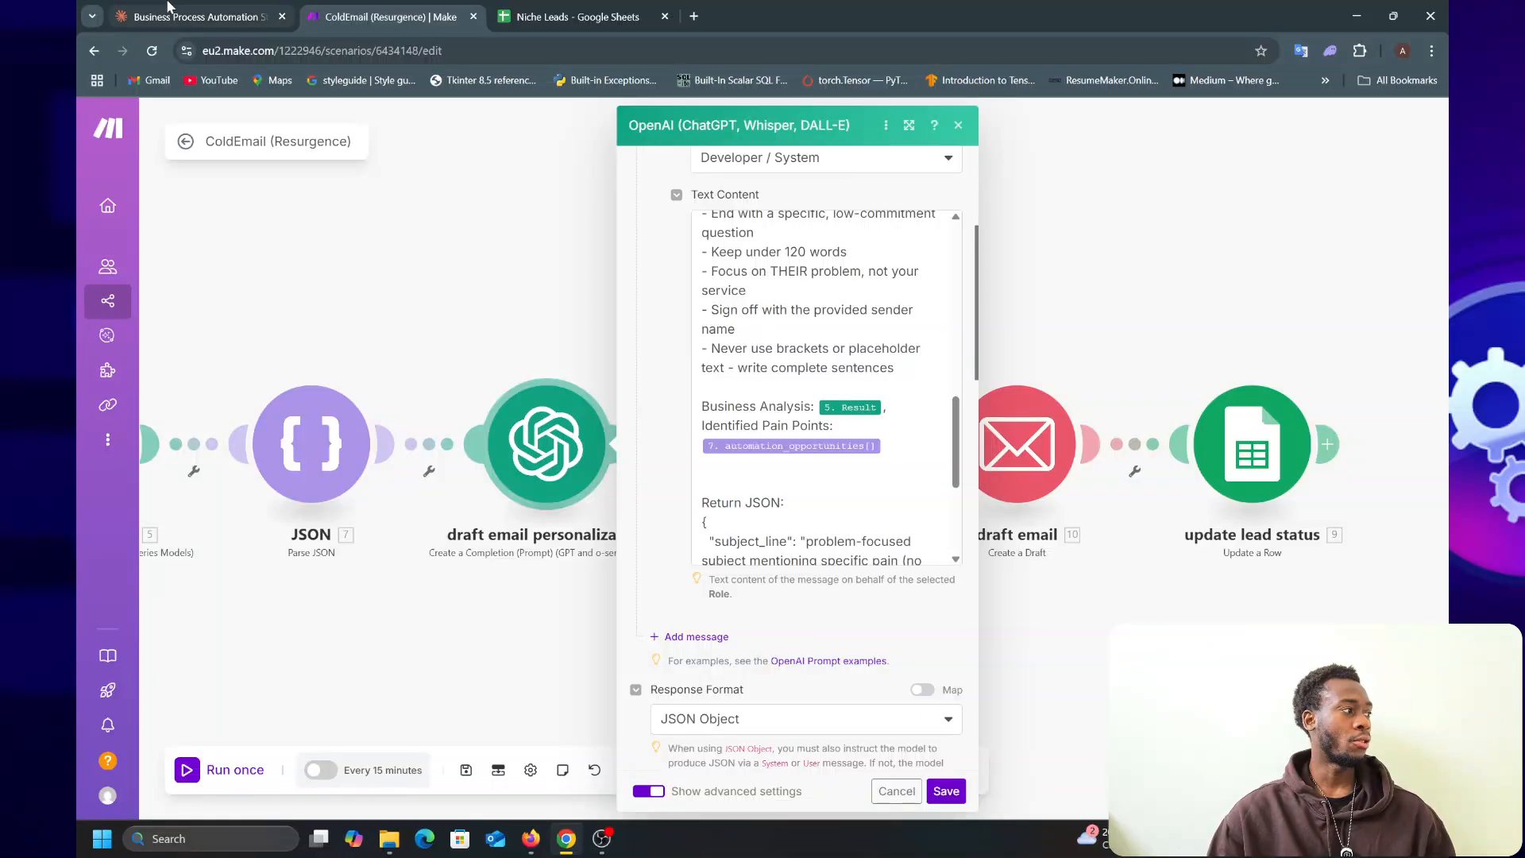
- Open the website analysis module and review the JSON fields its system prompt requests, including manual processes and automation opportunities
left_click_drag(402, 666, 612, 644)
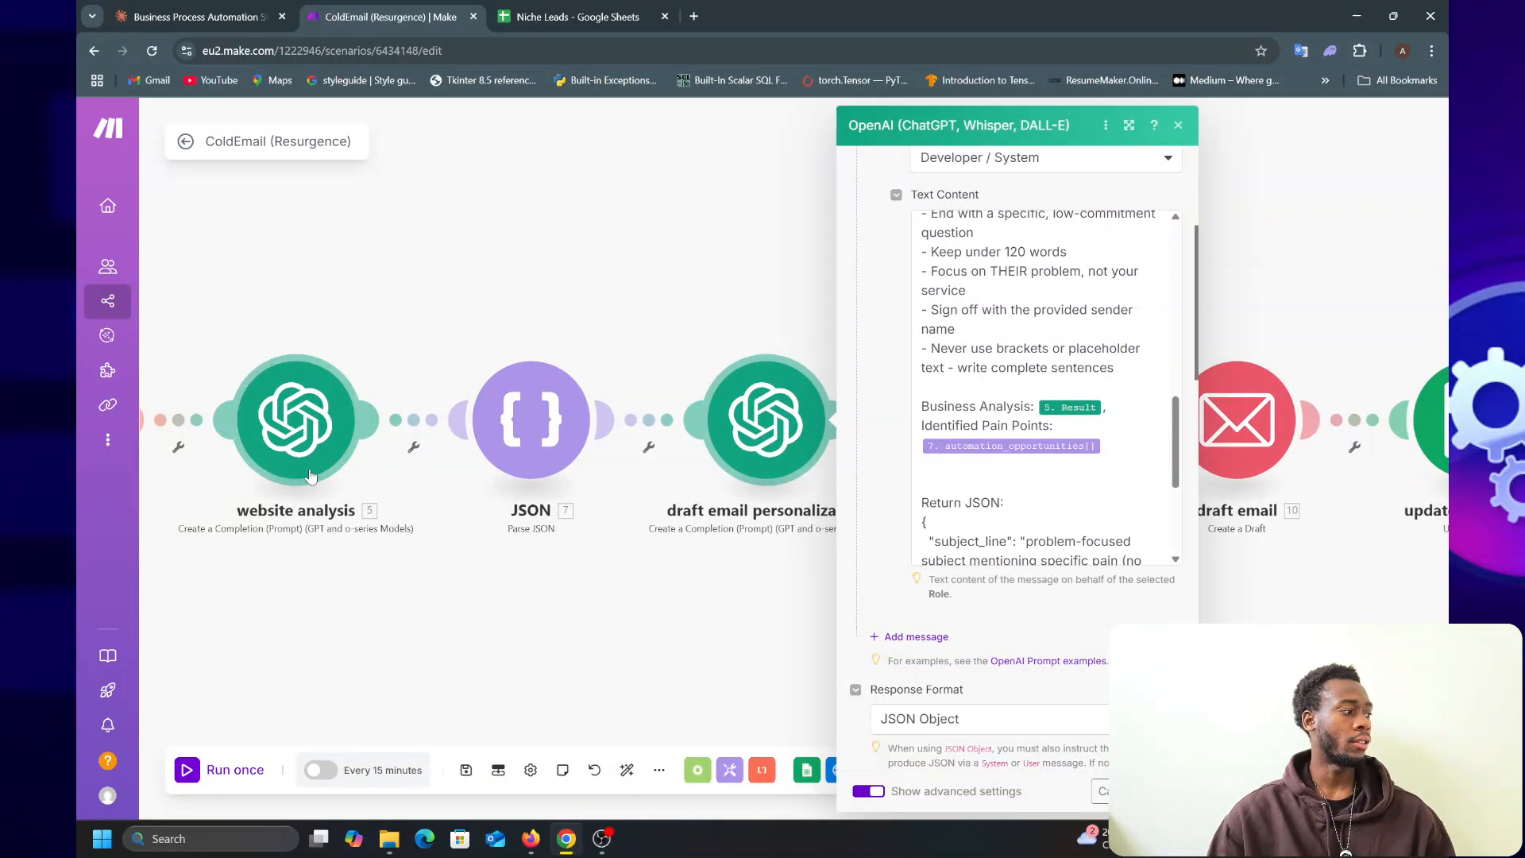
left_click(308, 435)
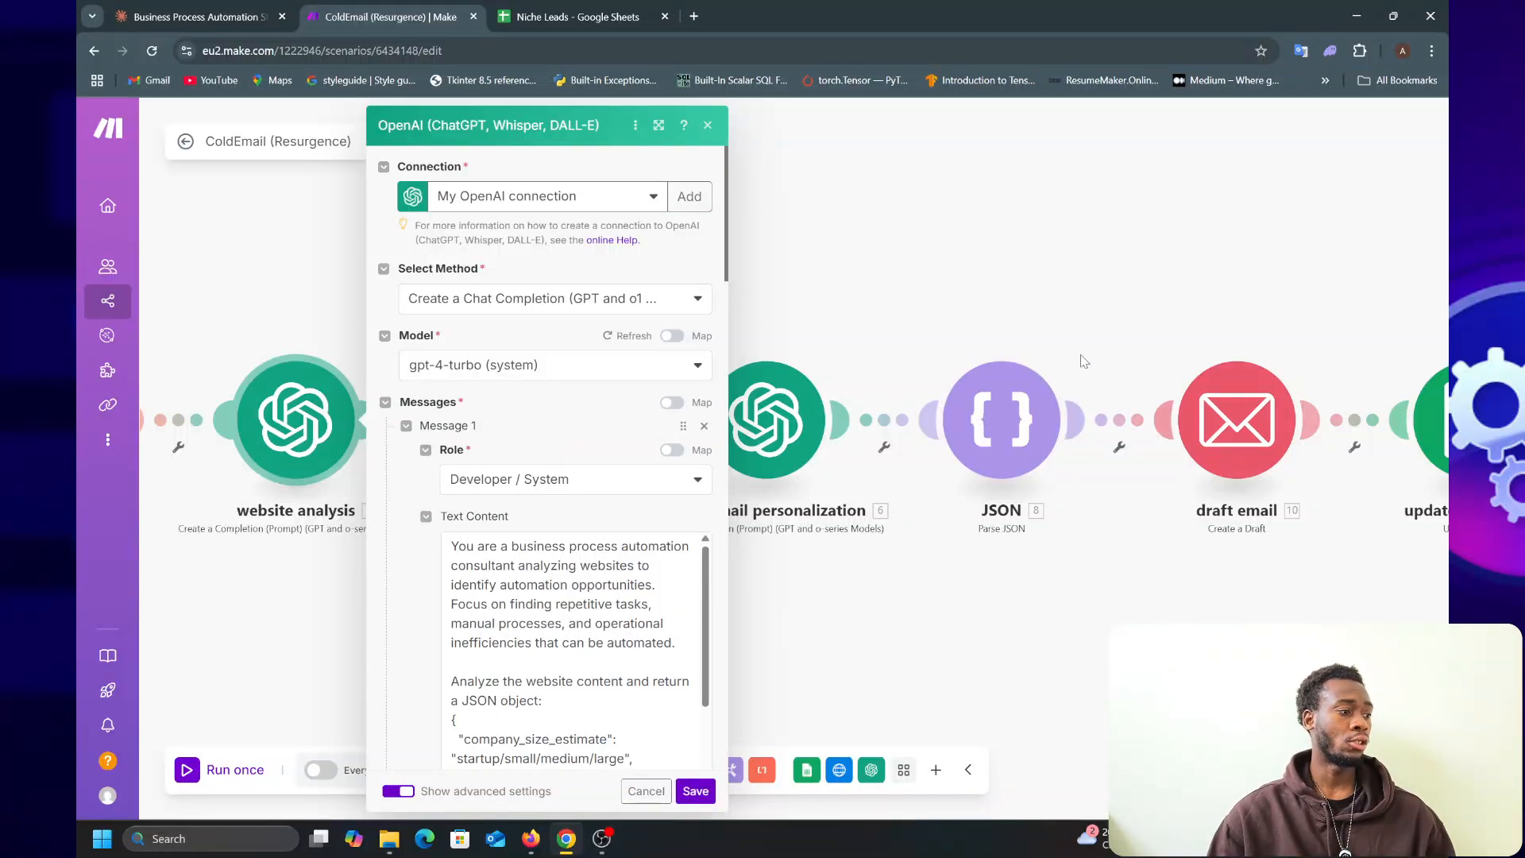
scroll(571, 573, "down", 6)
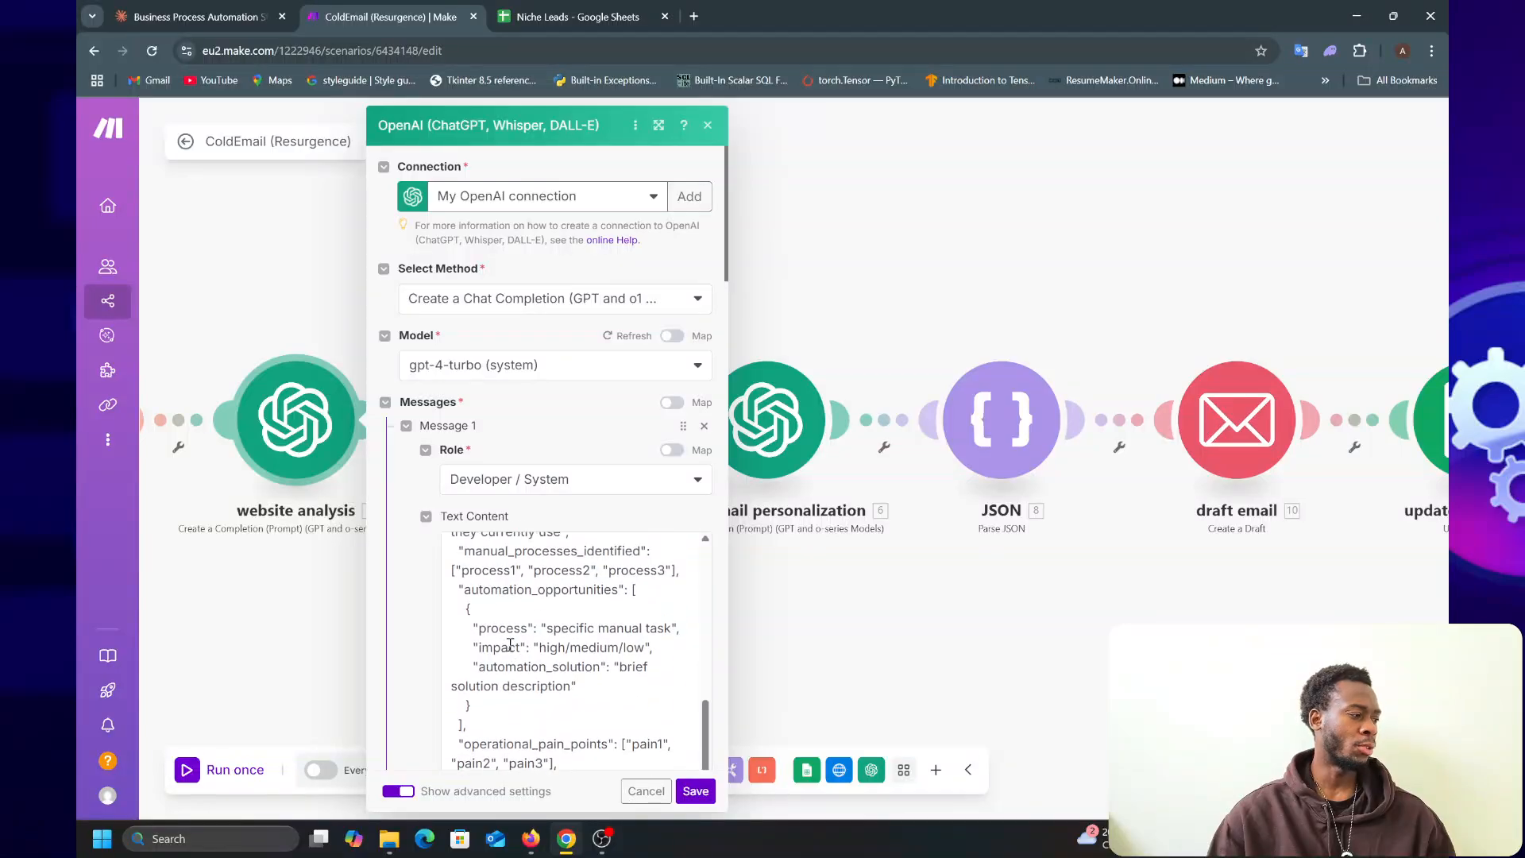
scroll(492, 656, "up", 2)
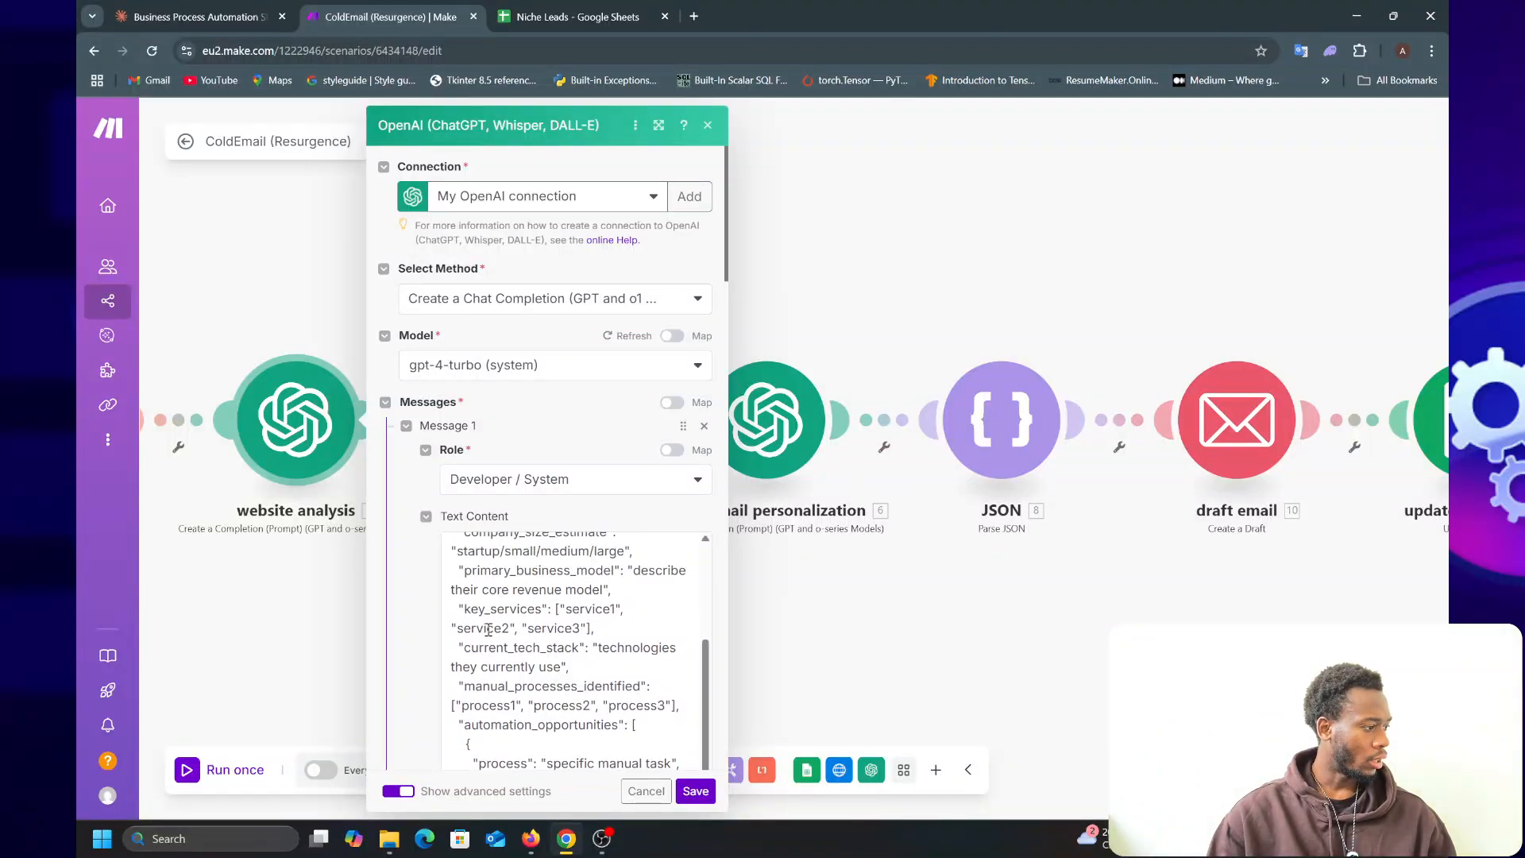
scroll(486, 646, "down", 3)
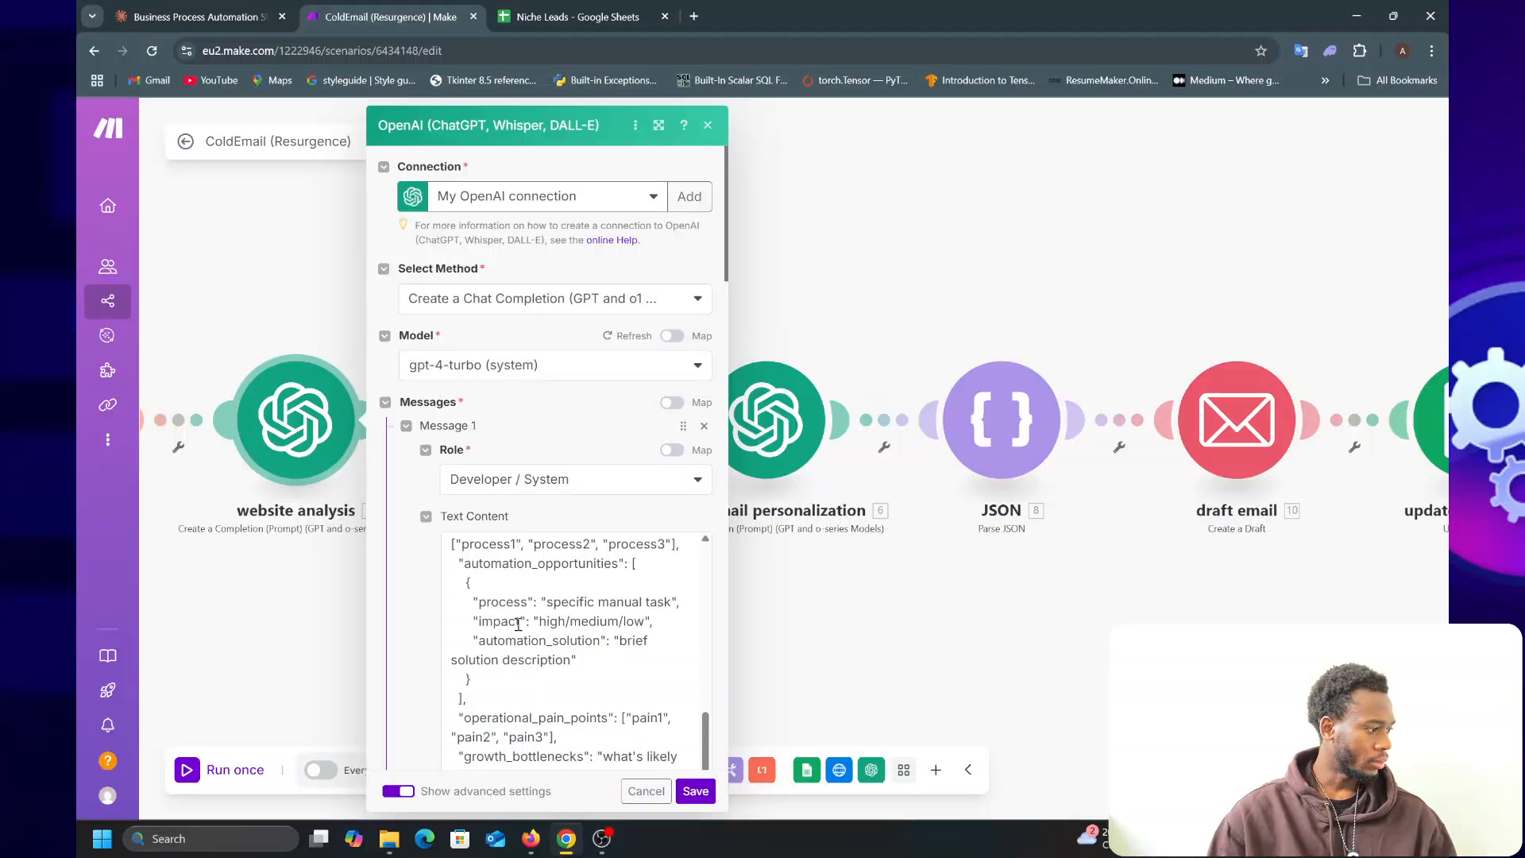
scroll(512, 643, "up", 2)
scroll(461, 589, "up", 2)
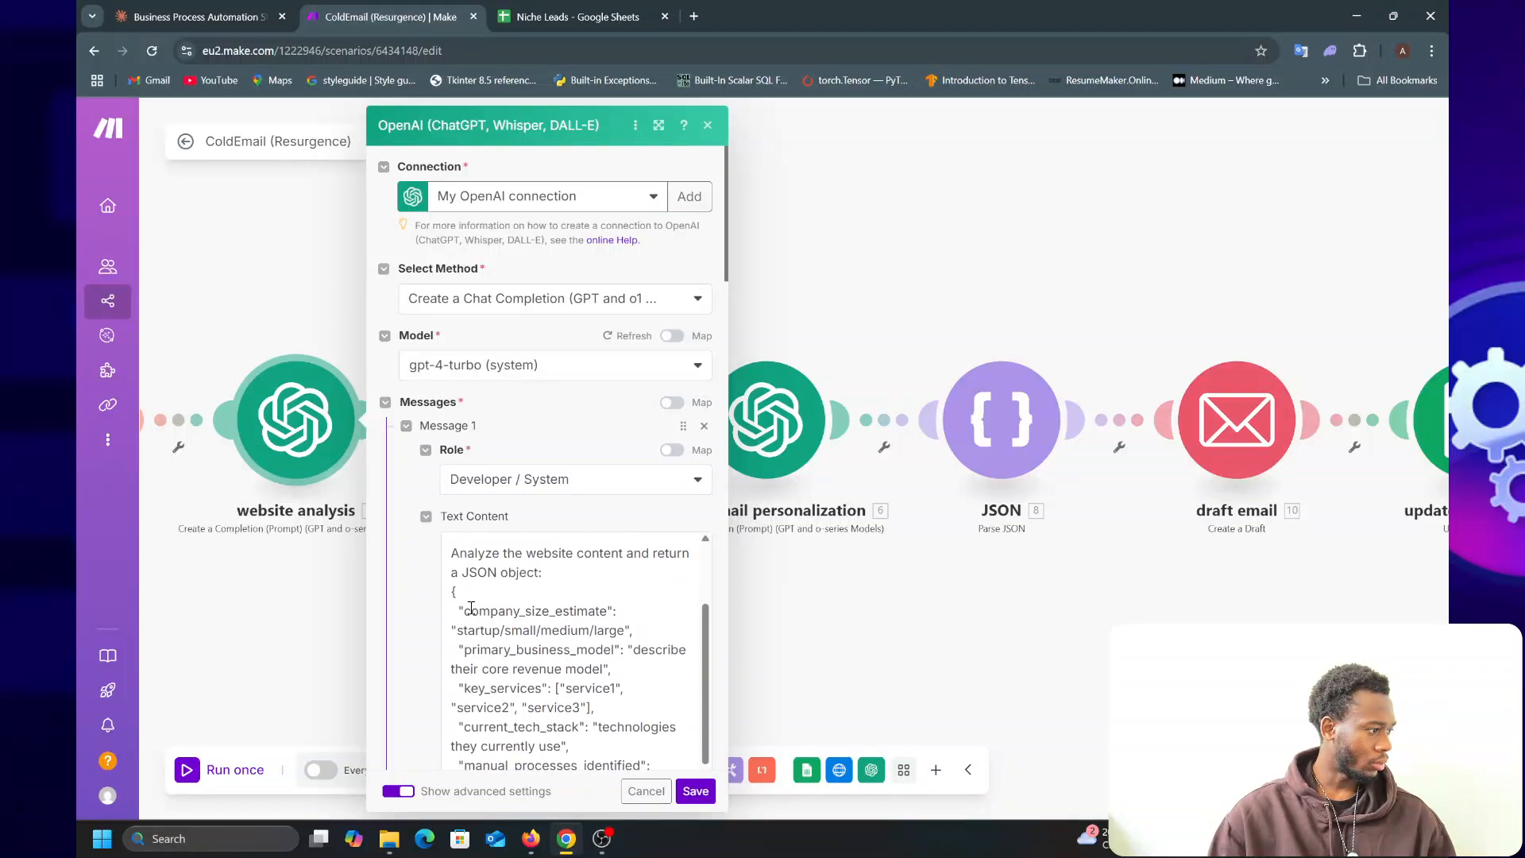
- Switch to the Claude workflow document, clear the highlighted lines and find the website analysis system prompt
left_click(151, 16)
left_click(1195, 525)
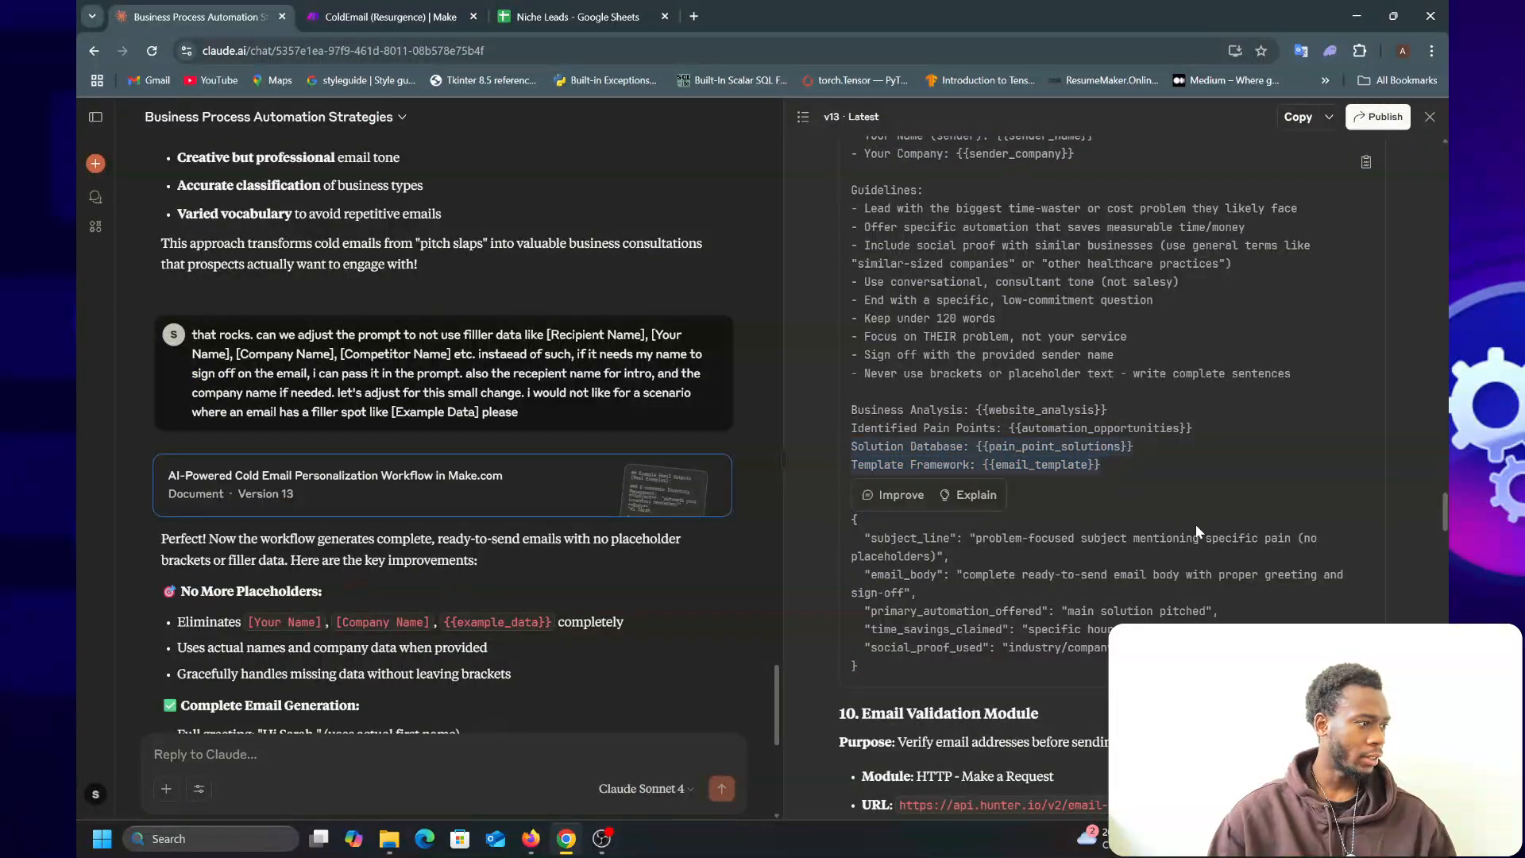
scroll(992, 505, "up", 15)
scroll(1022, 572, "up", 8)
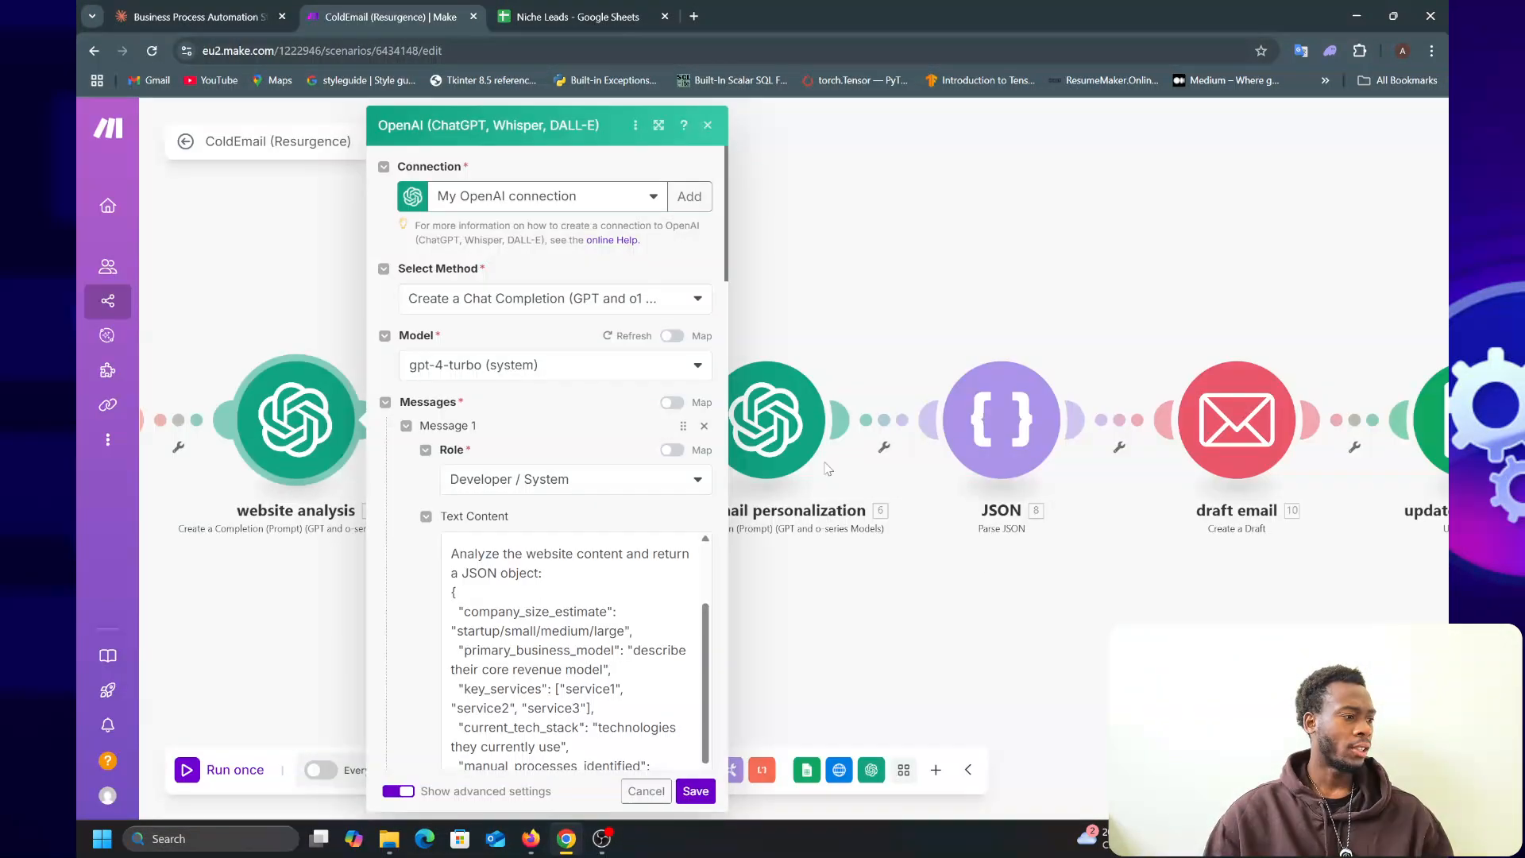
- Return to Make, reopen the draft email personalization module and find the mapped Business Analysis and Identified Pain Points in its prompt
left_click(389, 15)
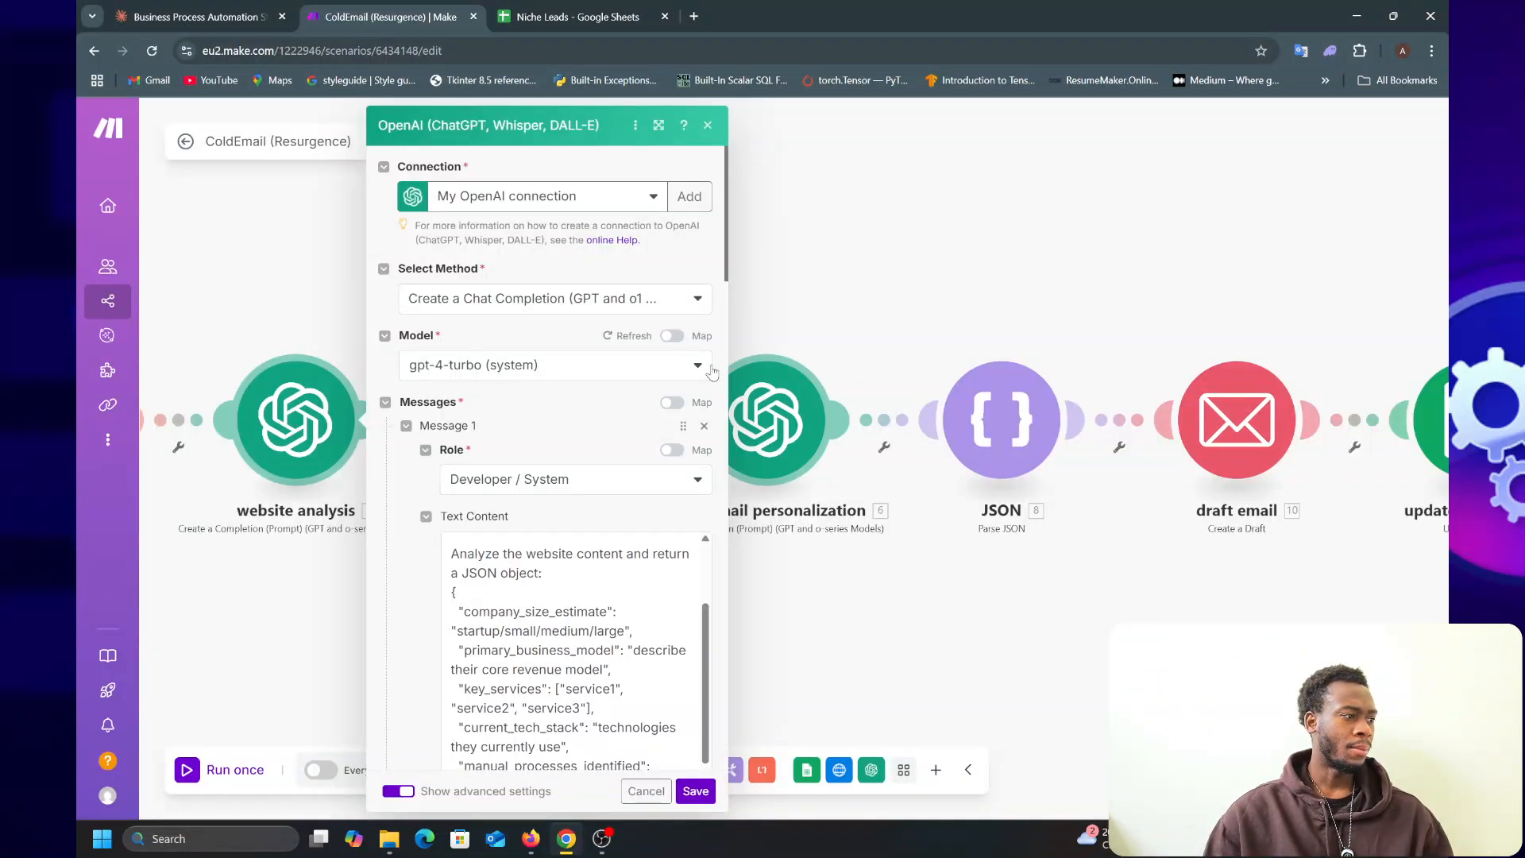
left_click(807, 405)
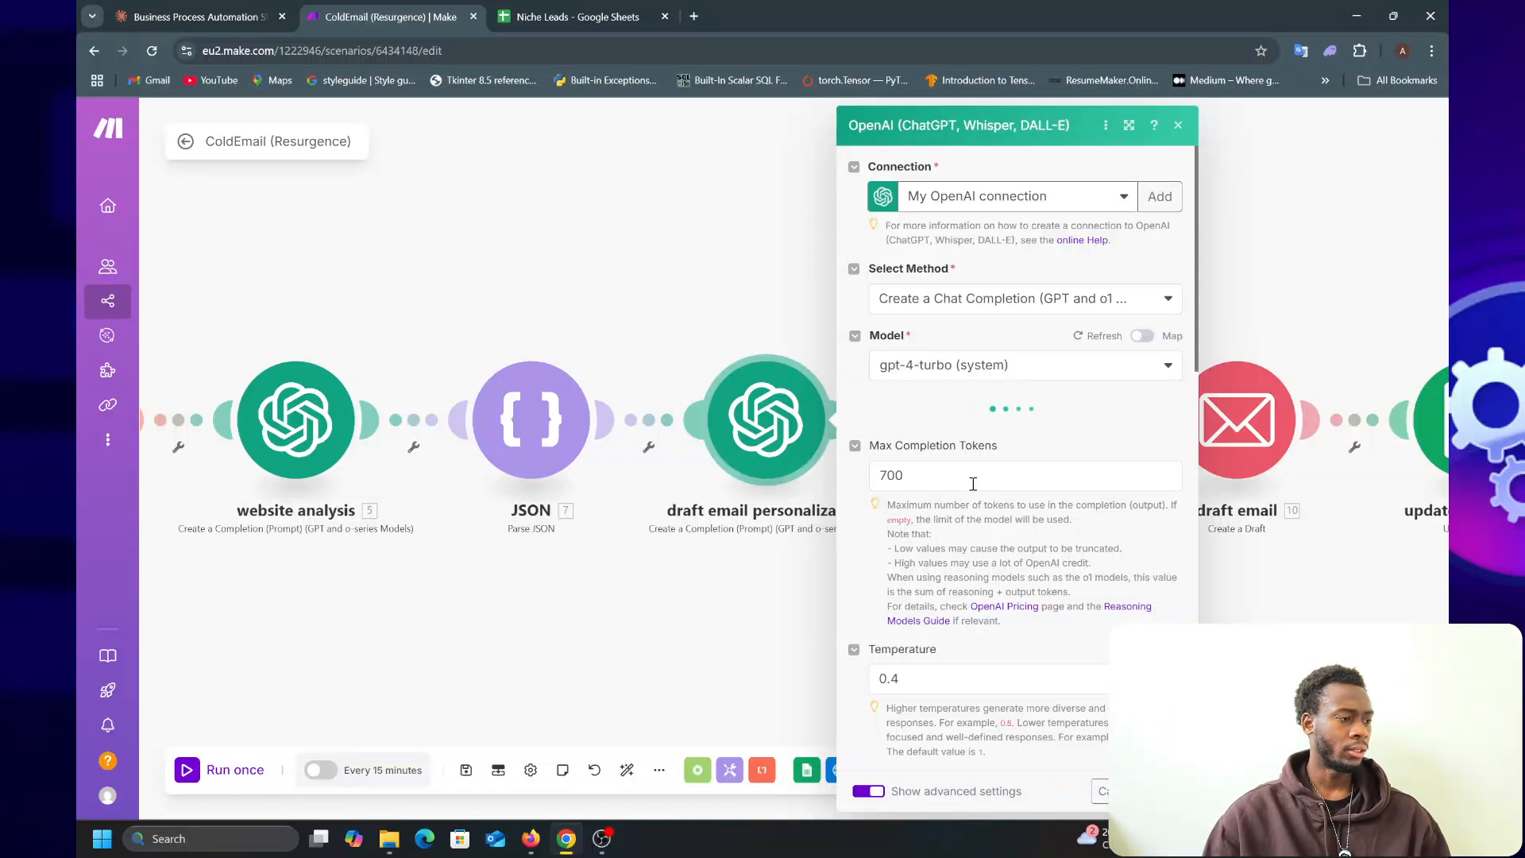
scroll(993, 603, "down", 8)
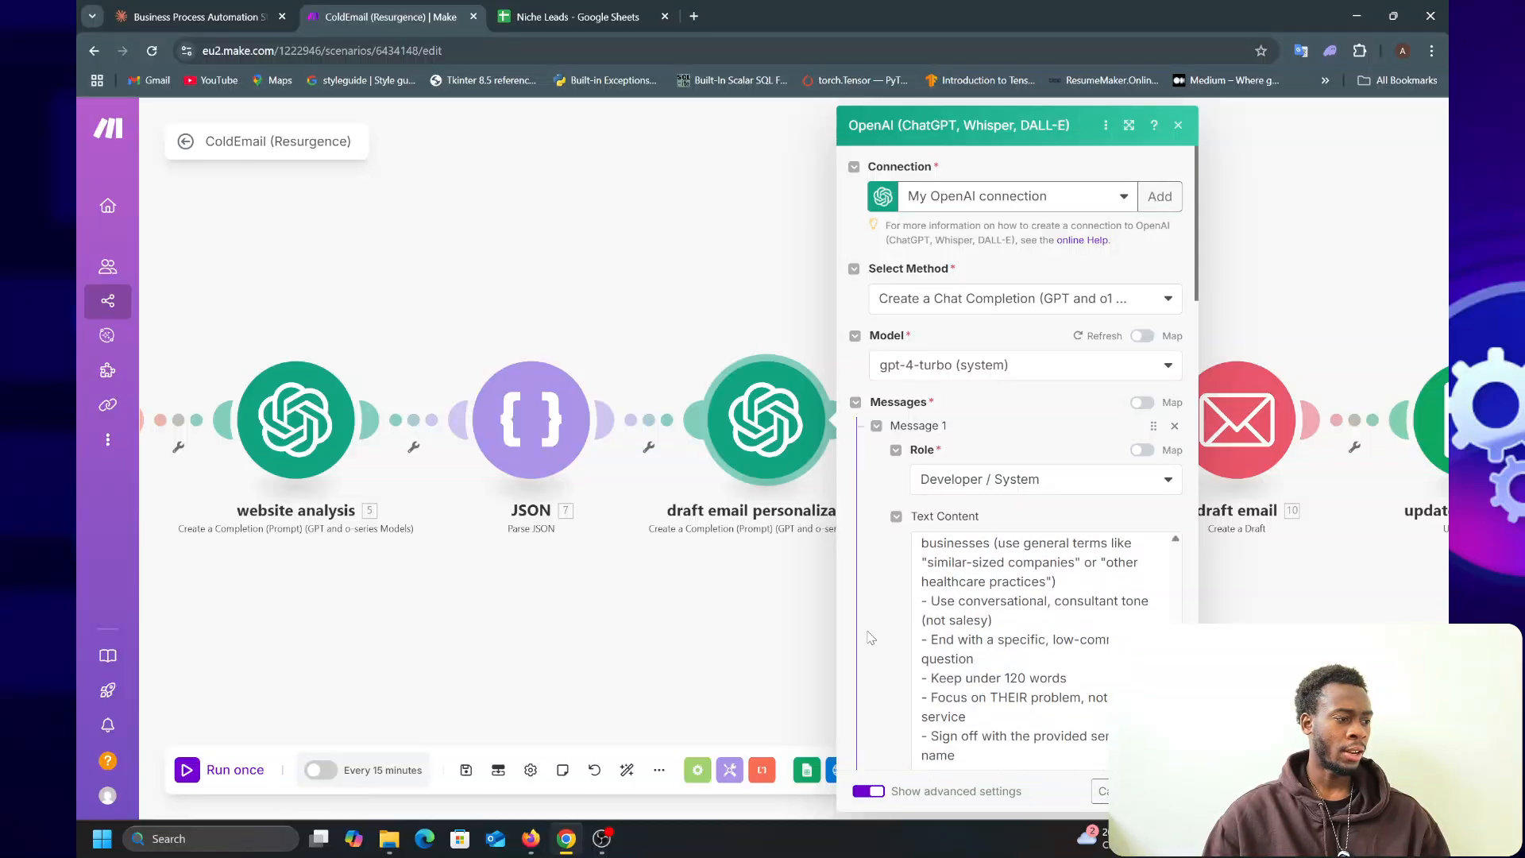
scroll(1000, 653, "down", 5)
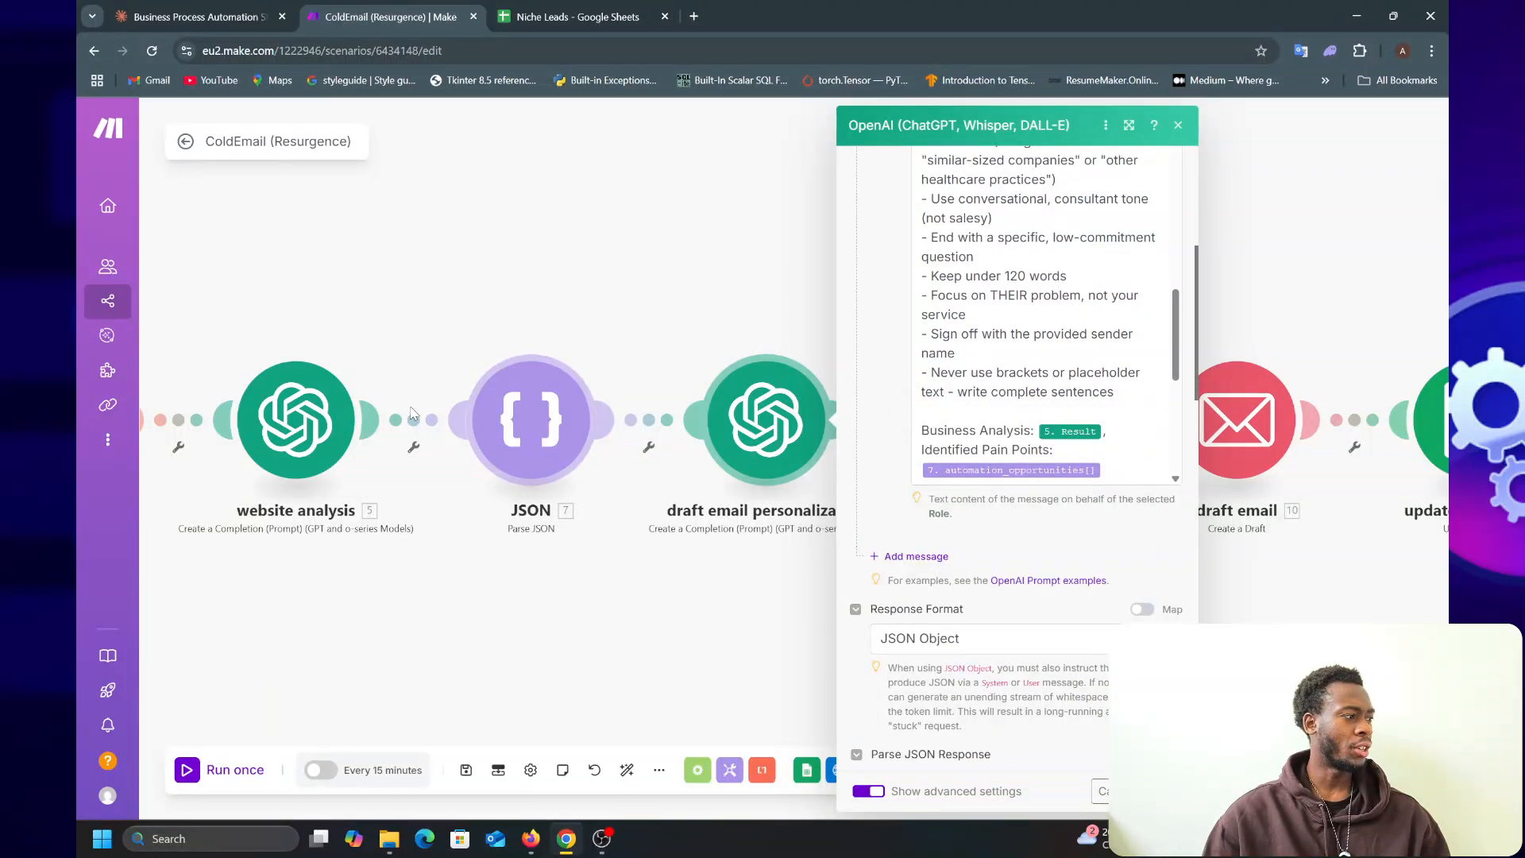
- Compare the personalization prompt's mappings with the Claude document, check its response format settings, and close the module without saving
left_click(168, 6)
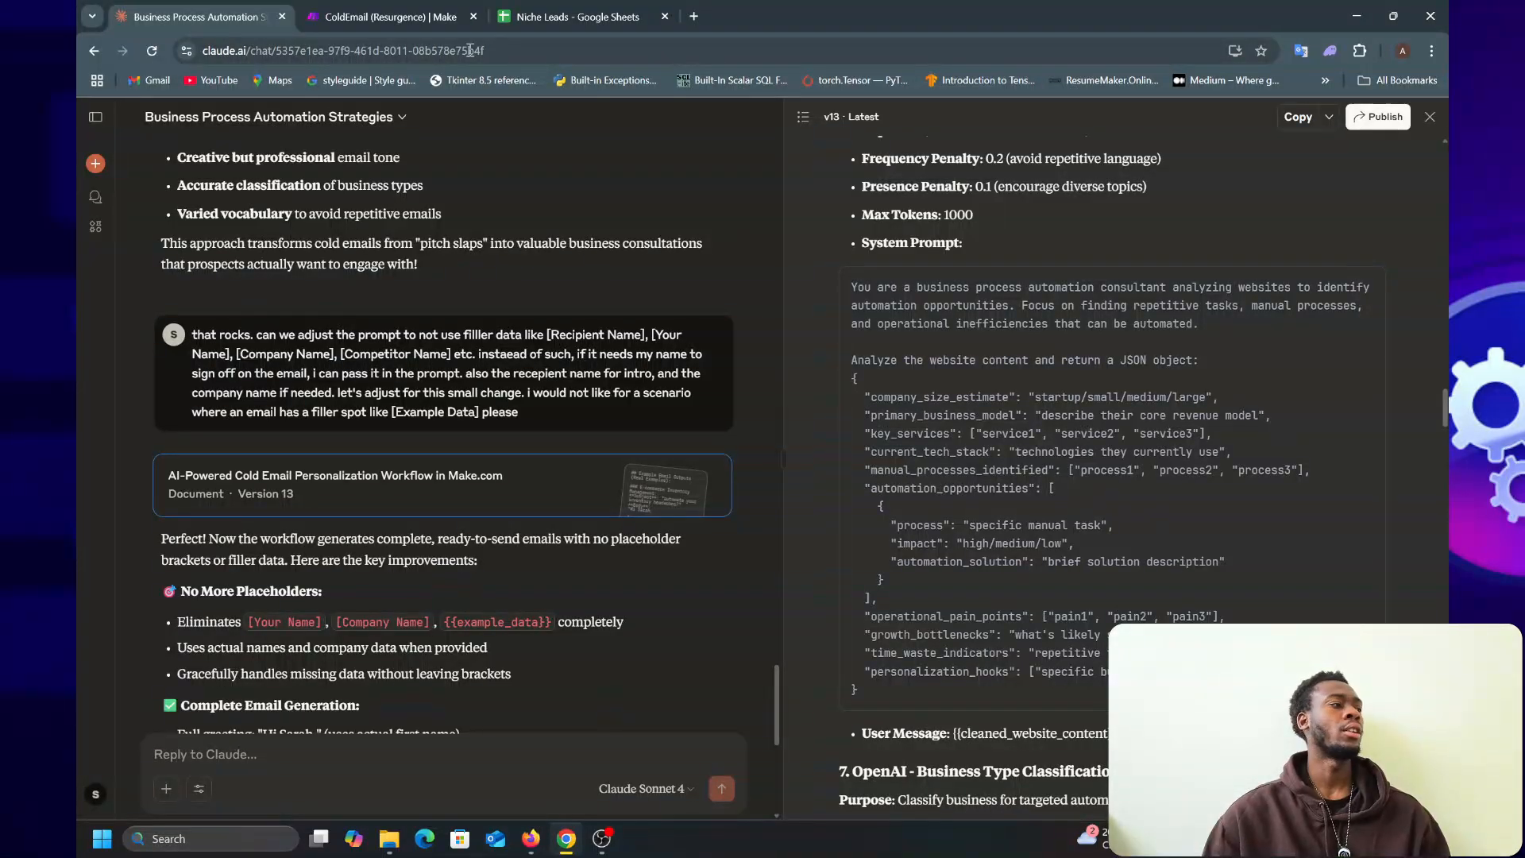
left_click(417, 8)
scroll(1034, 374, "down", 2)
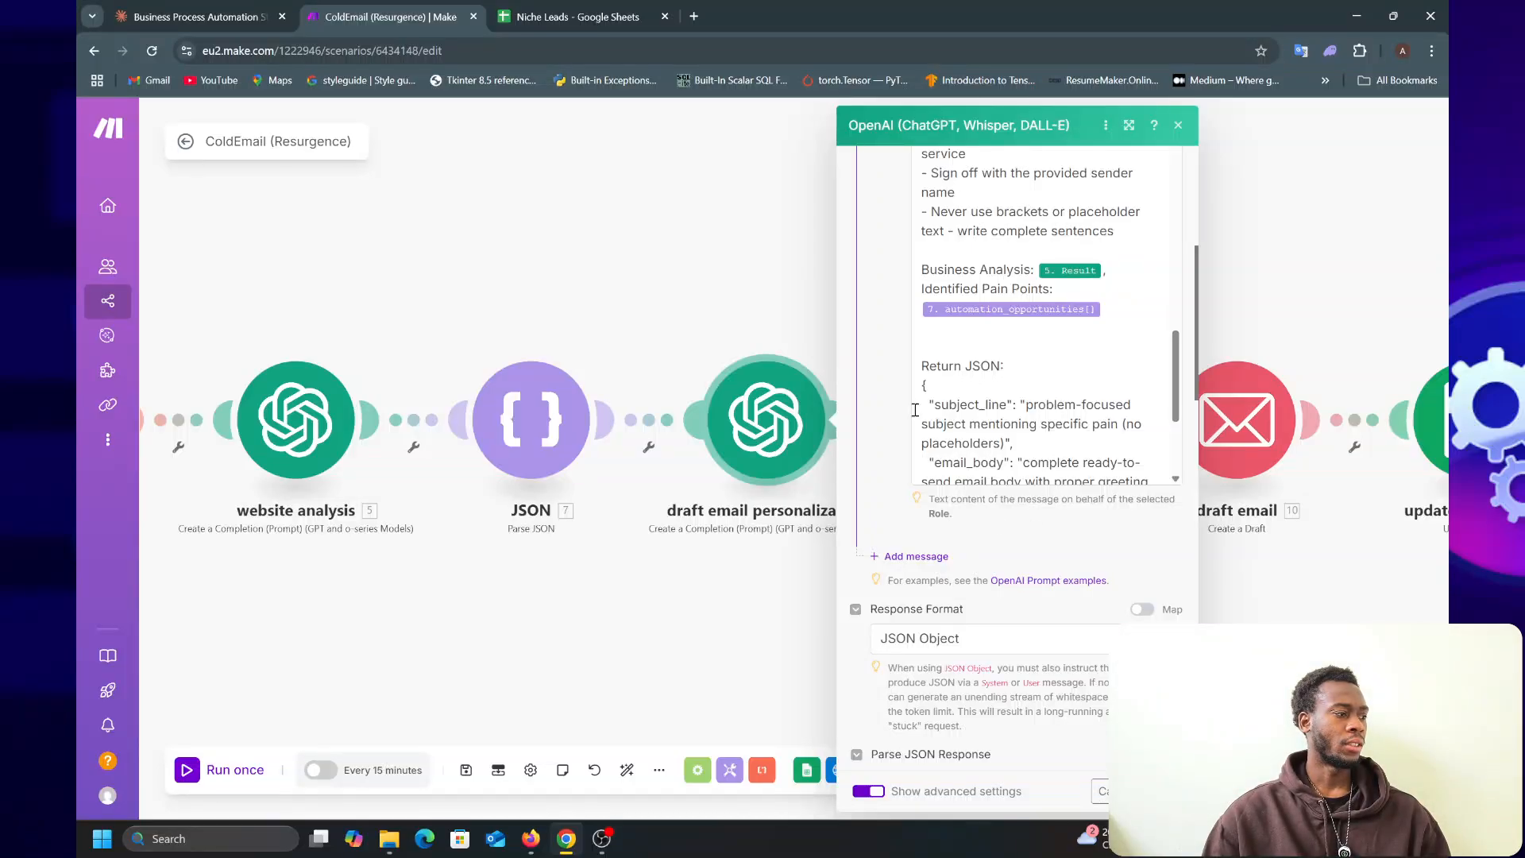
left_click(181, 14)
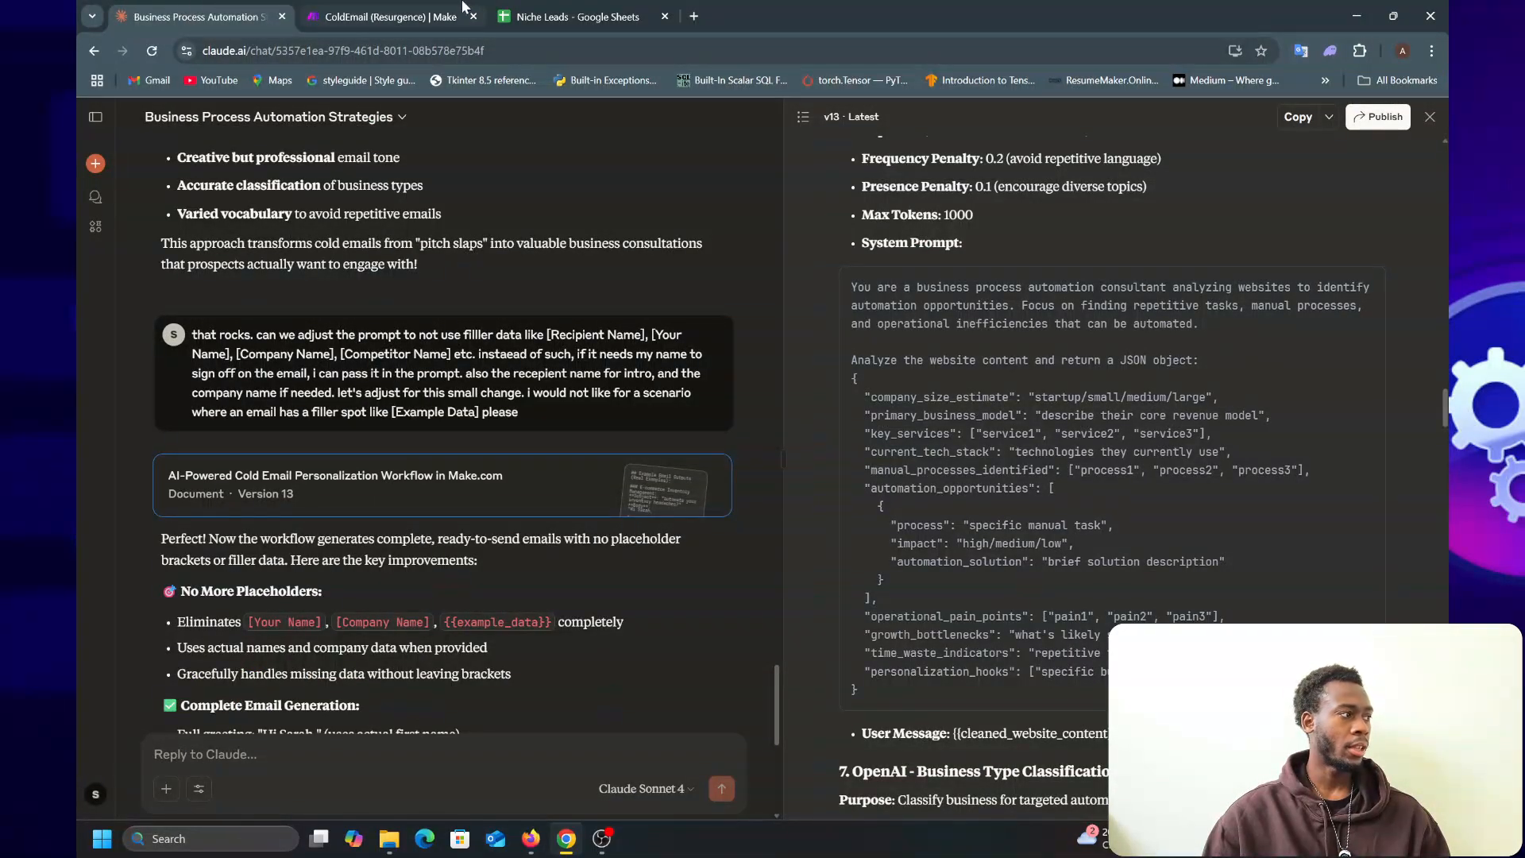
left_click(354, 11)
scroll(1015, 628, "down", 2)
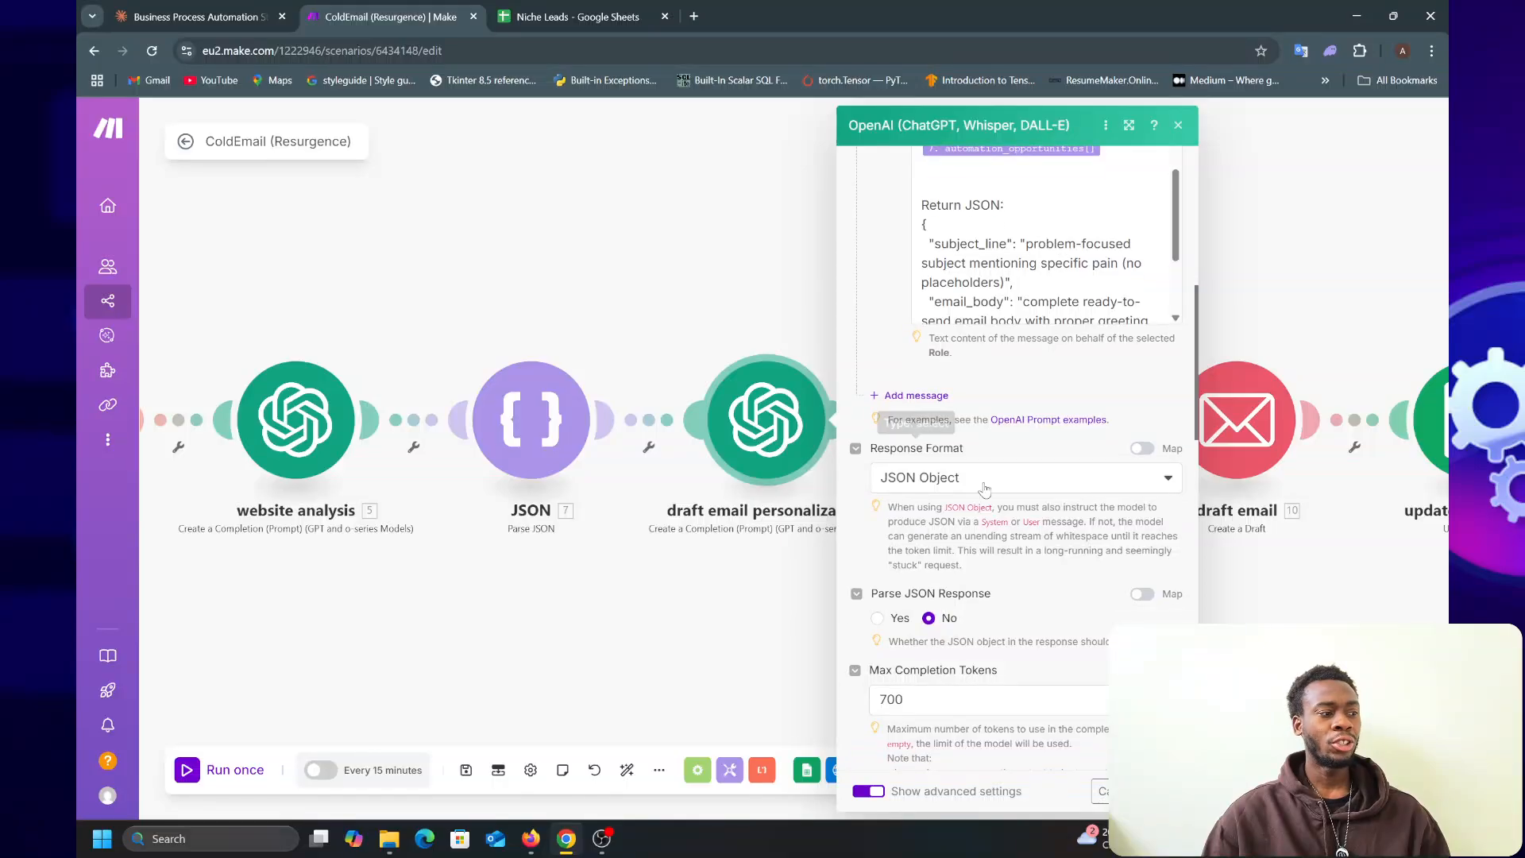
left_click(1118, 791)
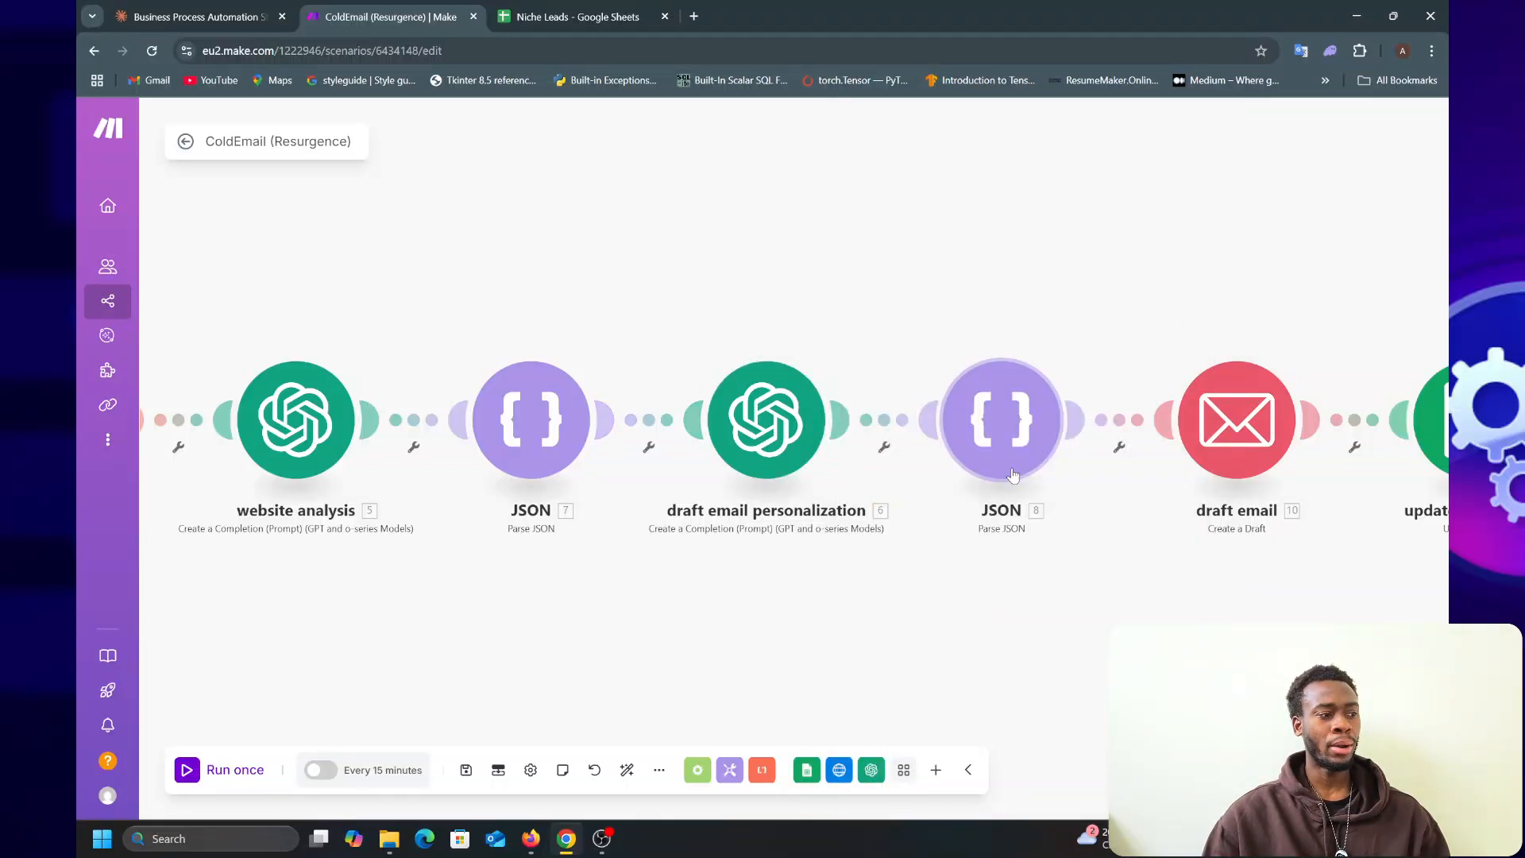
- View the scenario's final modules, then switch to the Niche Leads spreadsheet and examine the status column of the Coaches Leads sheet
left_click_drag(1169, 635, 853, 687)
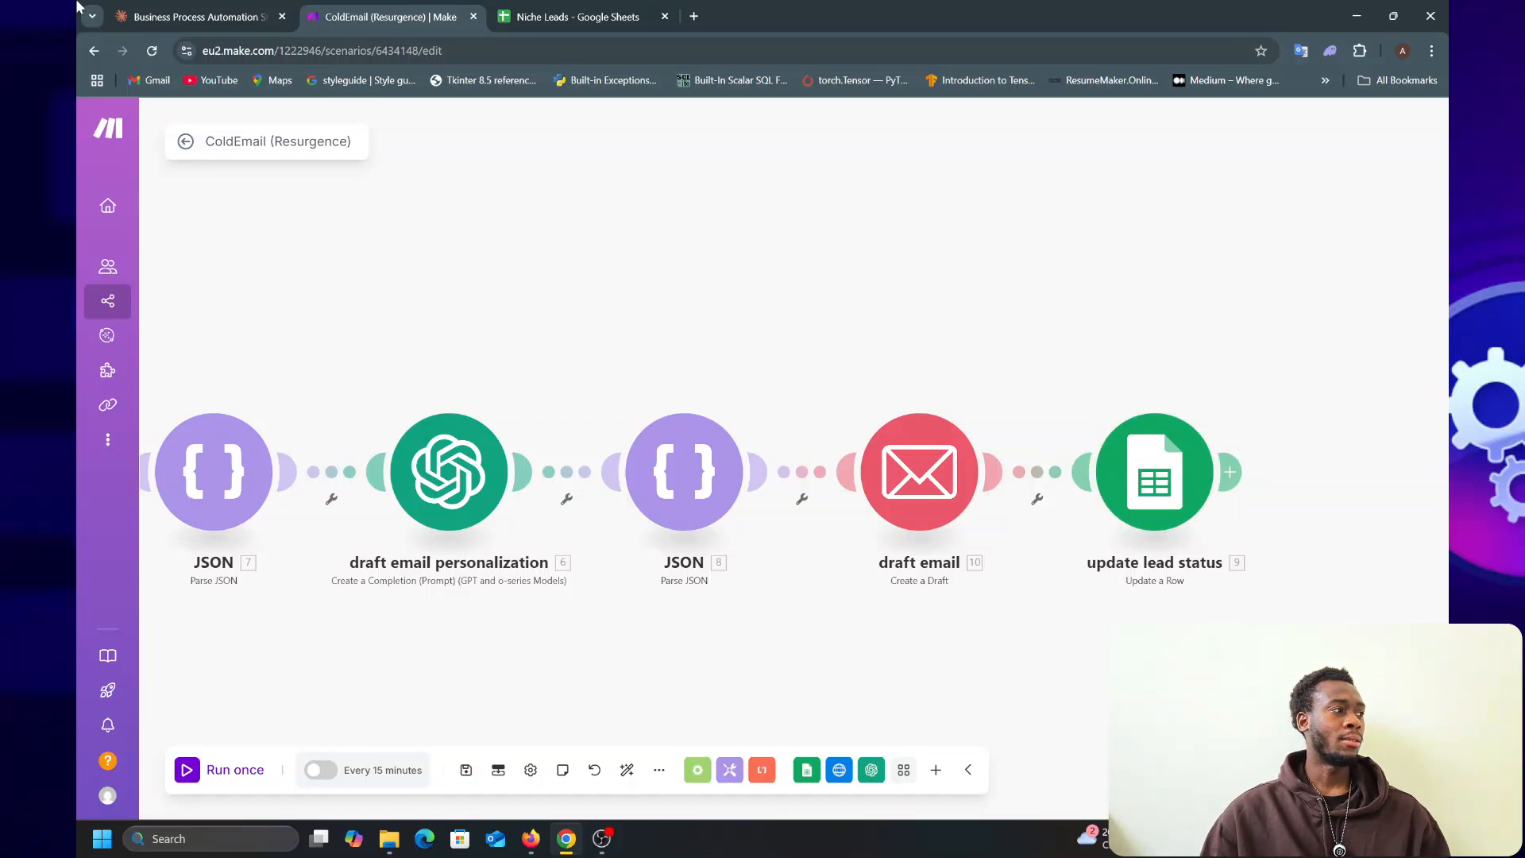
left_click(574, 16)
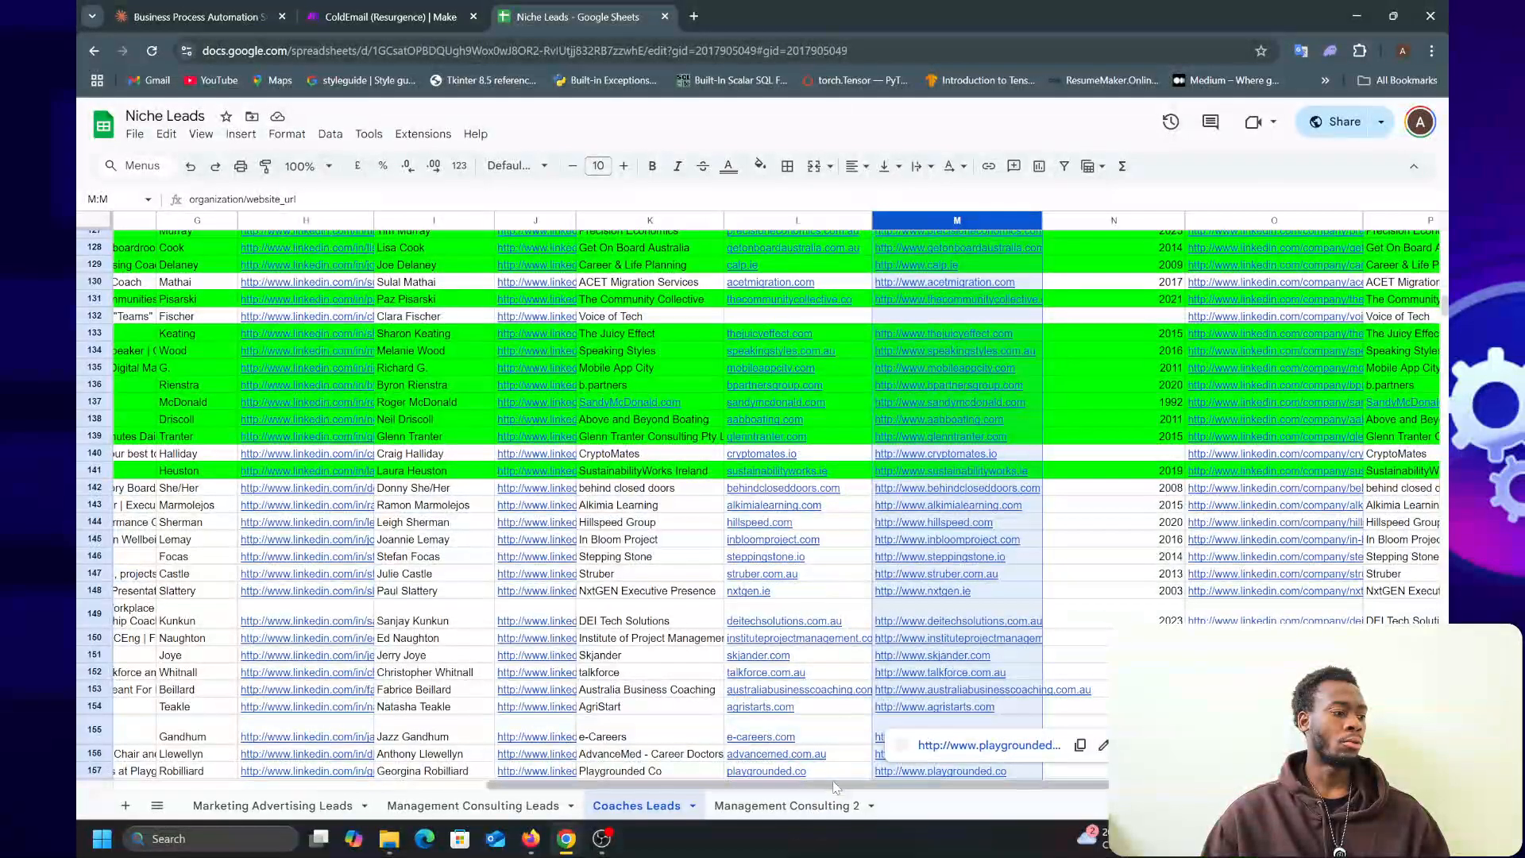
left_click_drag(834, 787, 1118, 787)
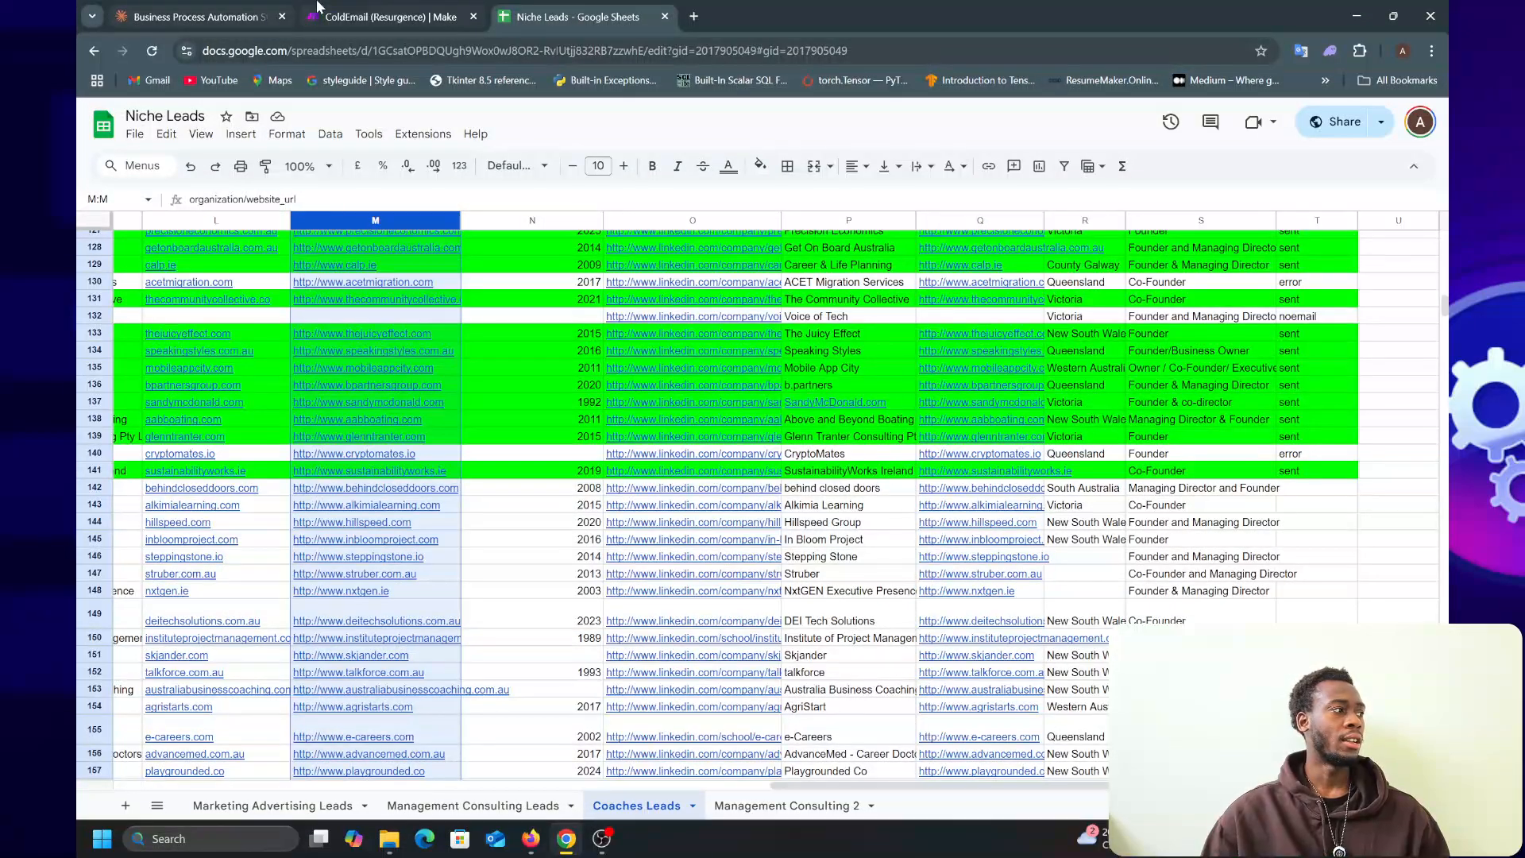
- Open the update lead status module in Make, review its mapped spreadsheet, sheet, row and column T value, and close it
left_click(351, 7)
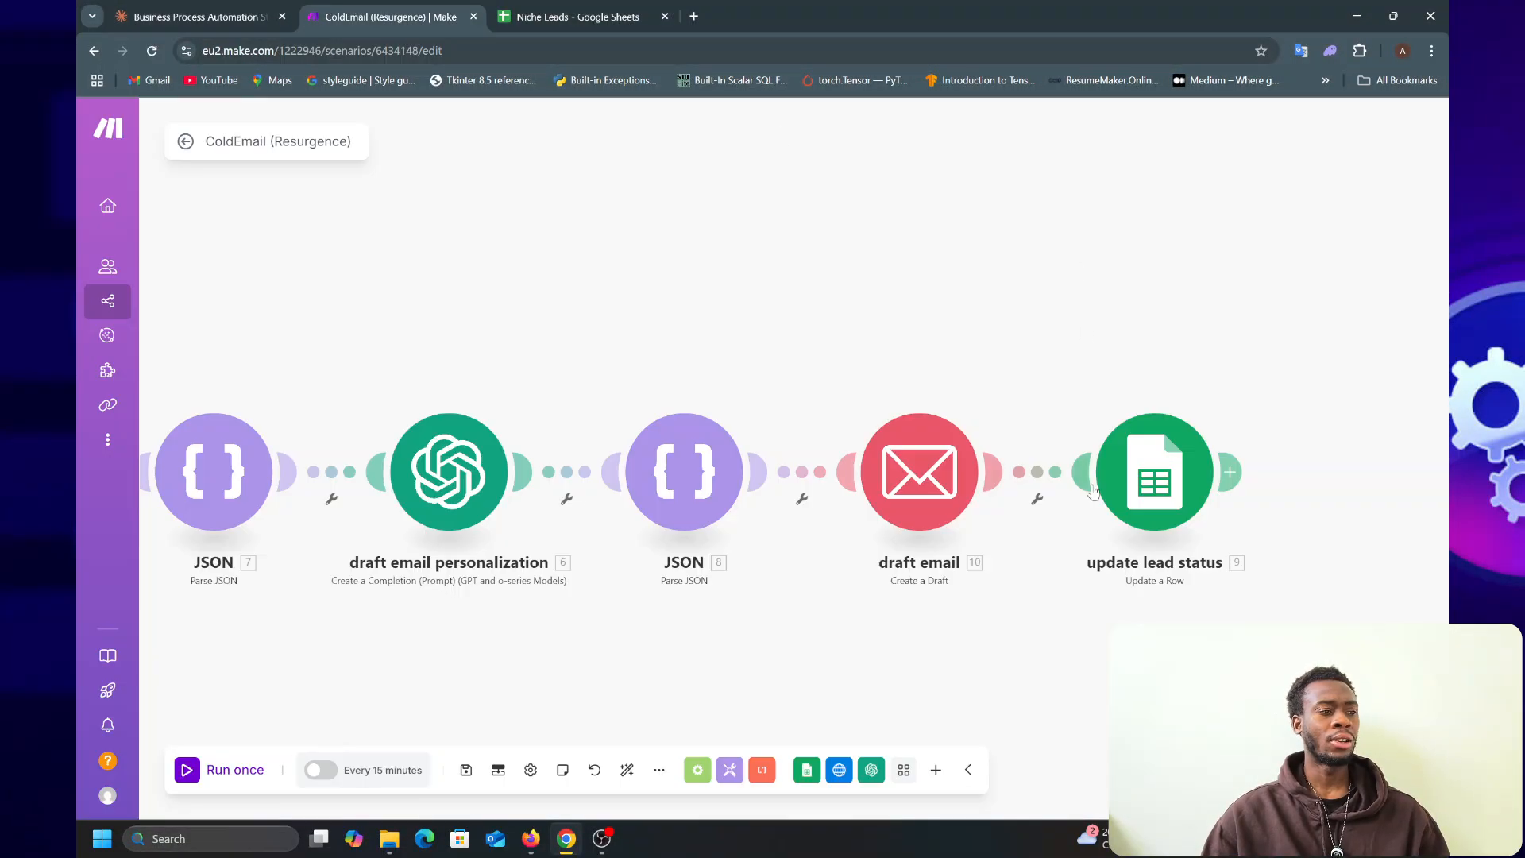
left_click(1154, 477)
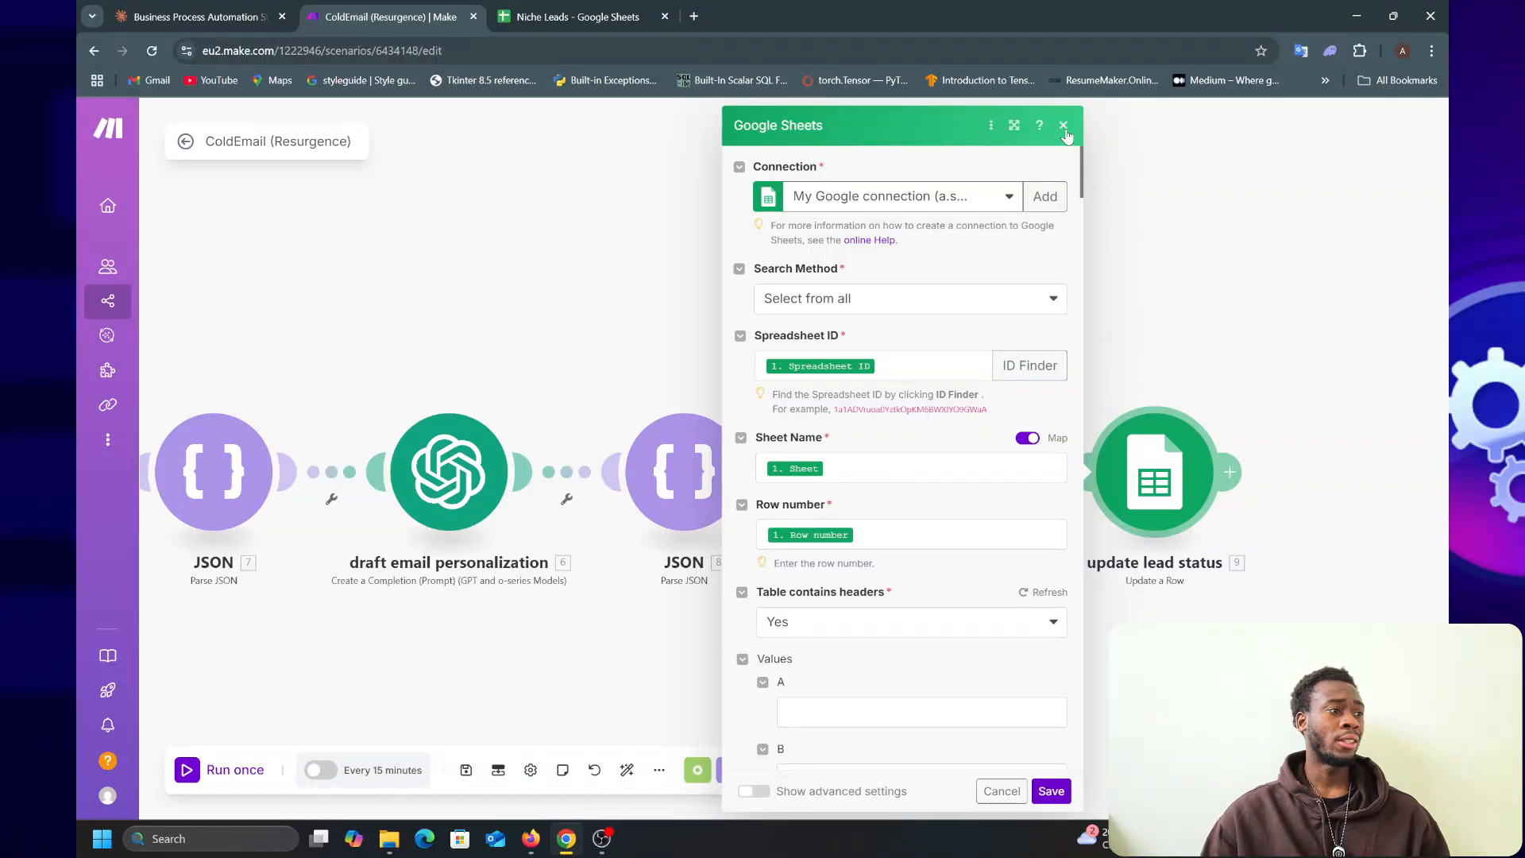
scroll(914, 595, "down", 20)
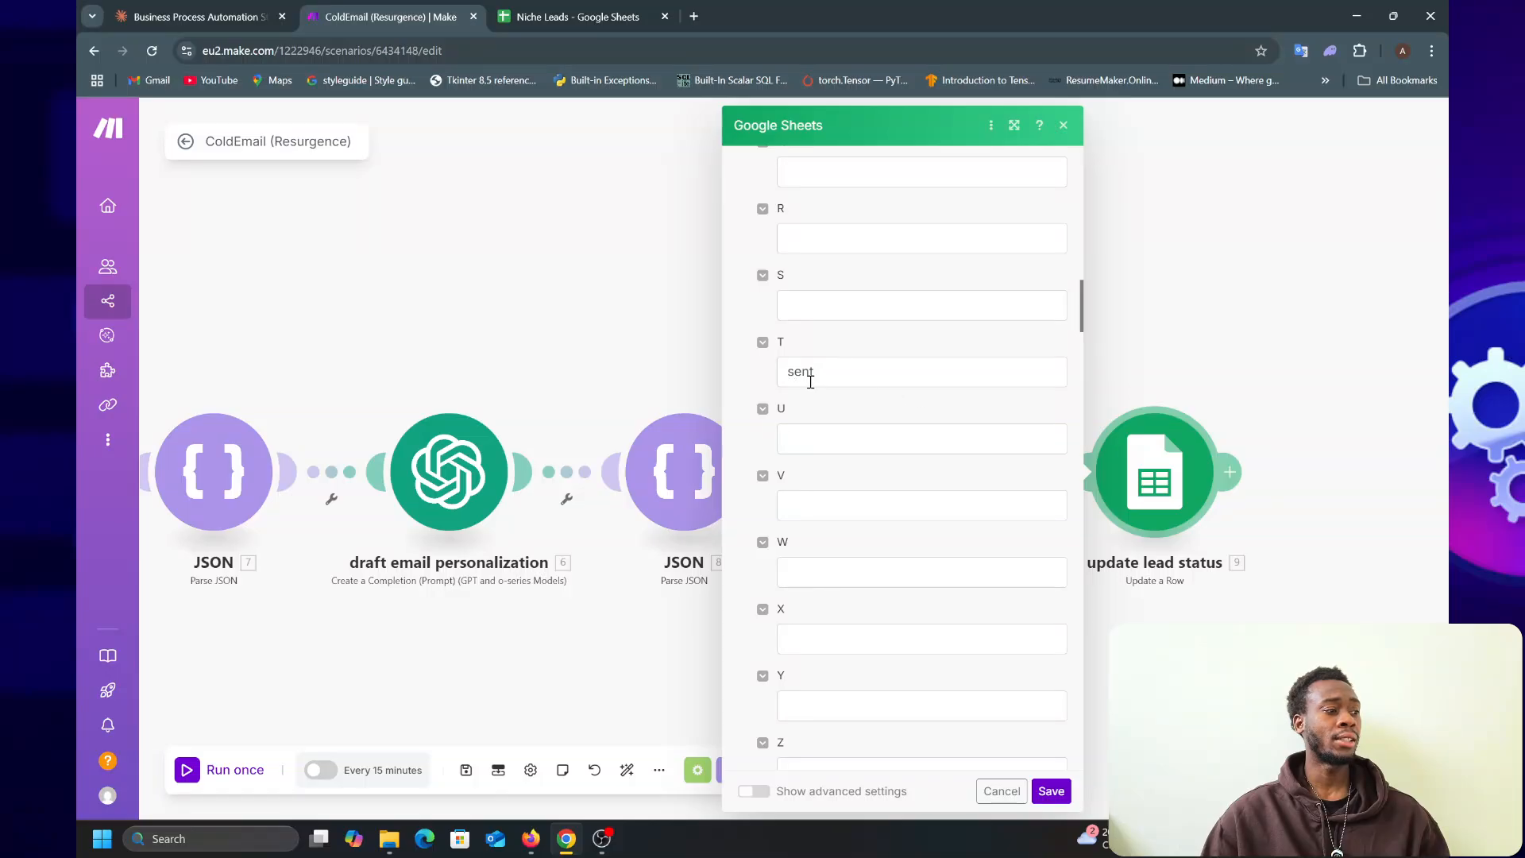
scroll(818, 385, "up", 20)
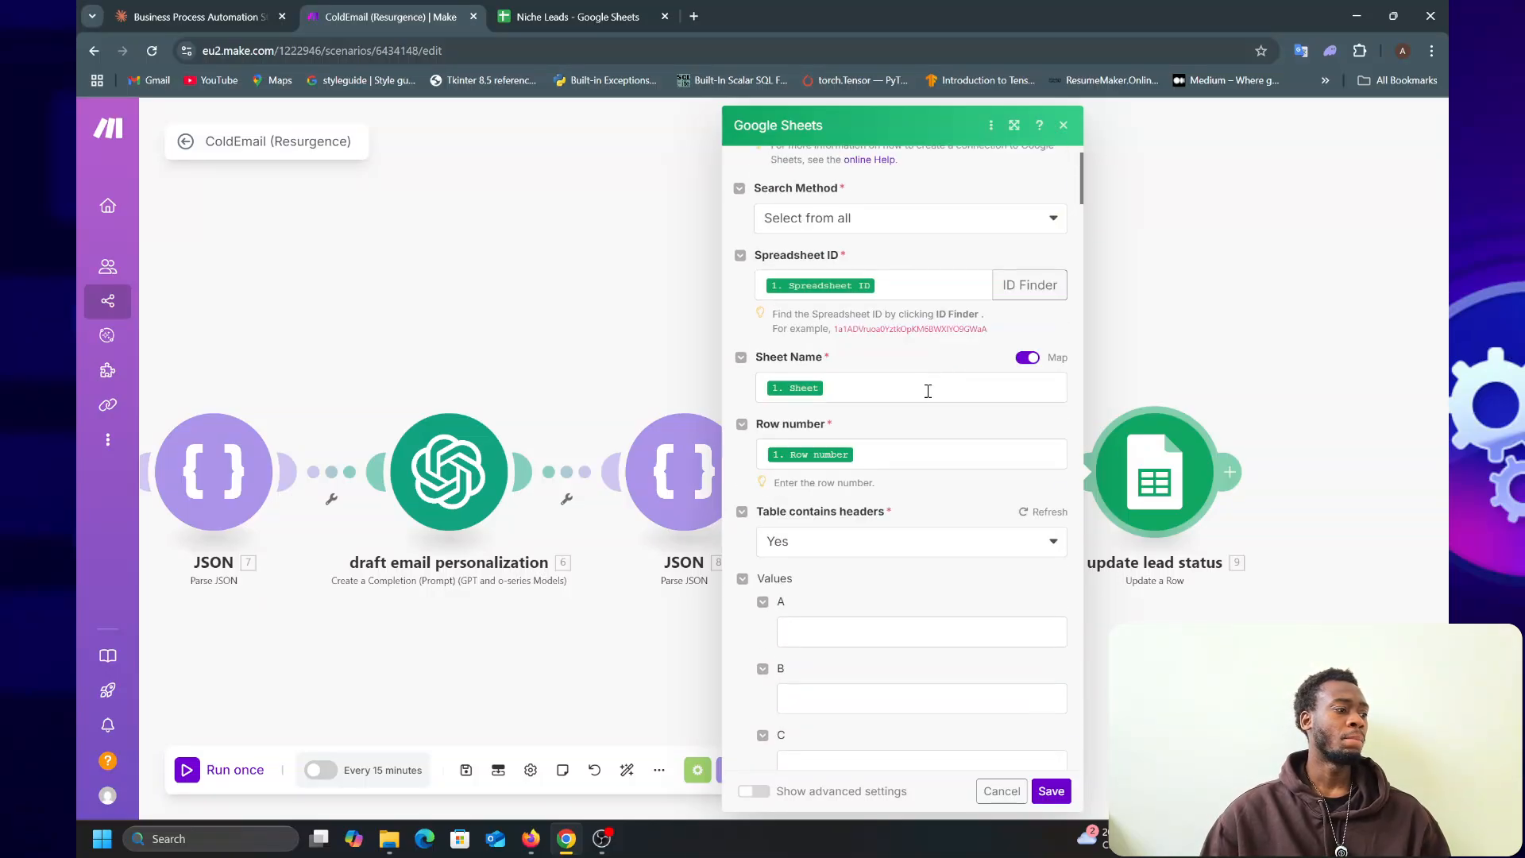
left_click(1063, 126)
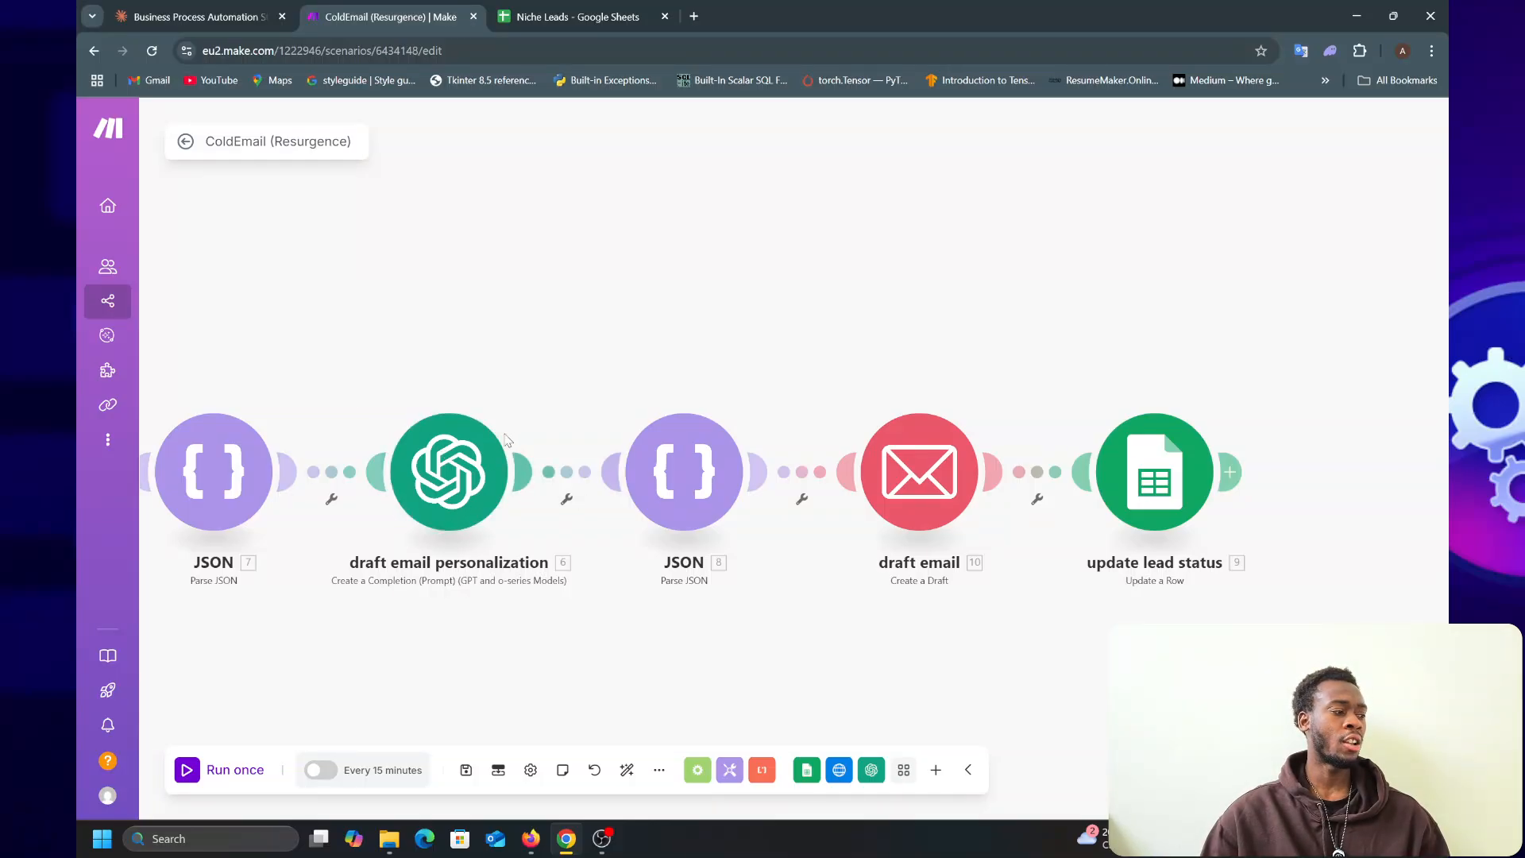
- Look back over the scenario's modules, then switch to the Niche Leads spreadsheet and select row 142, the first unprocessed lead in Coaches Leads
scroll(620, 681, "left", 10)
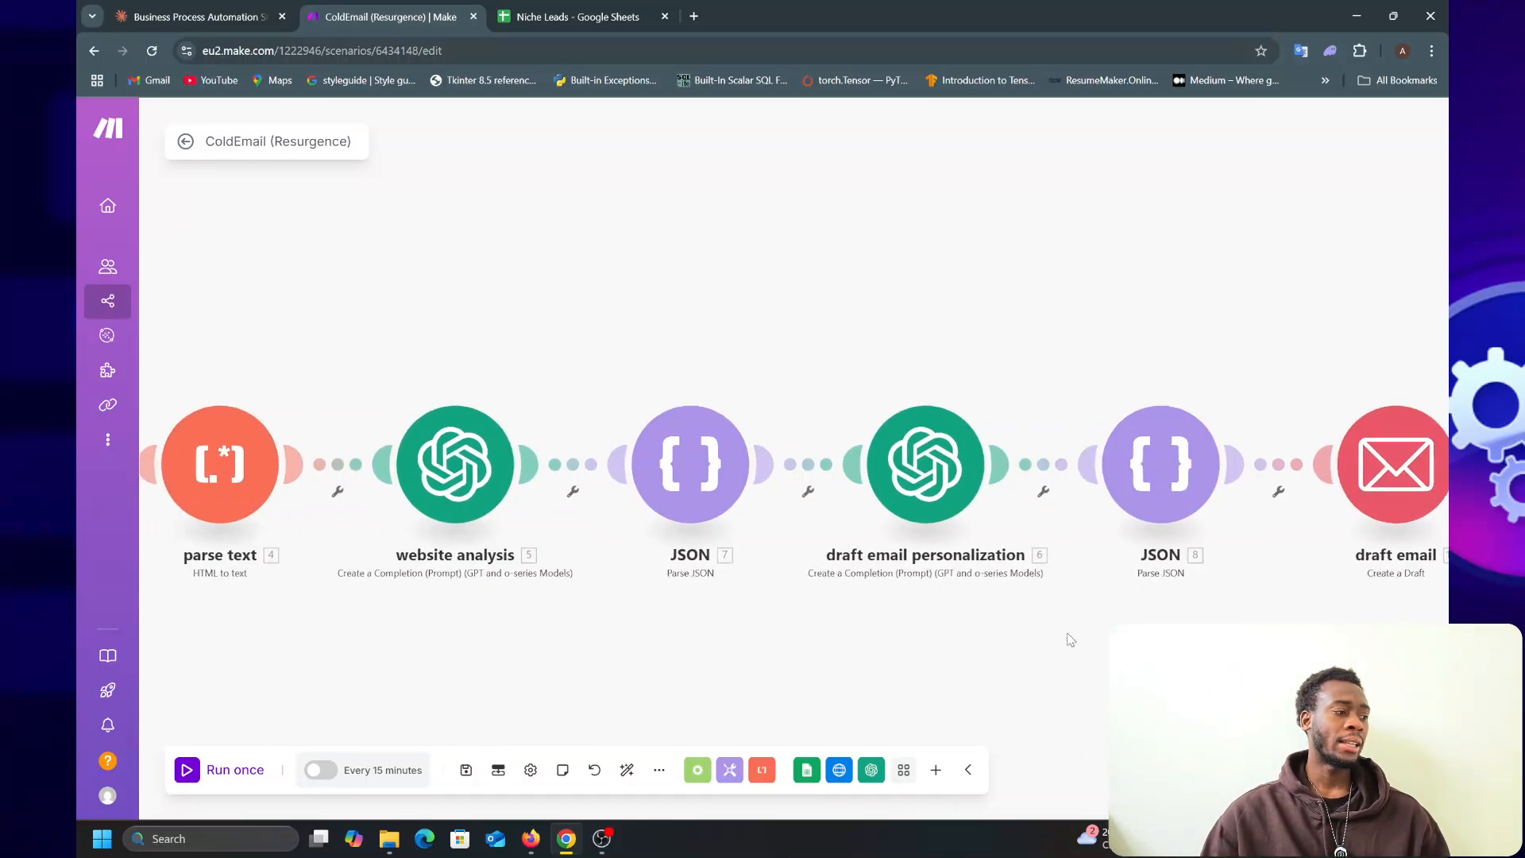
left_click(596, 14)
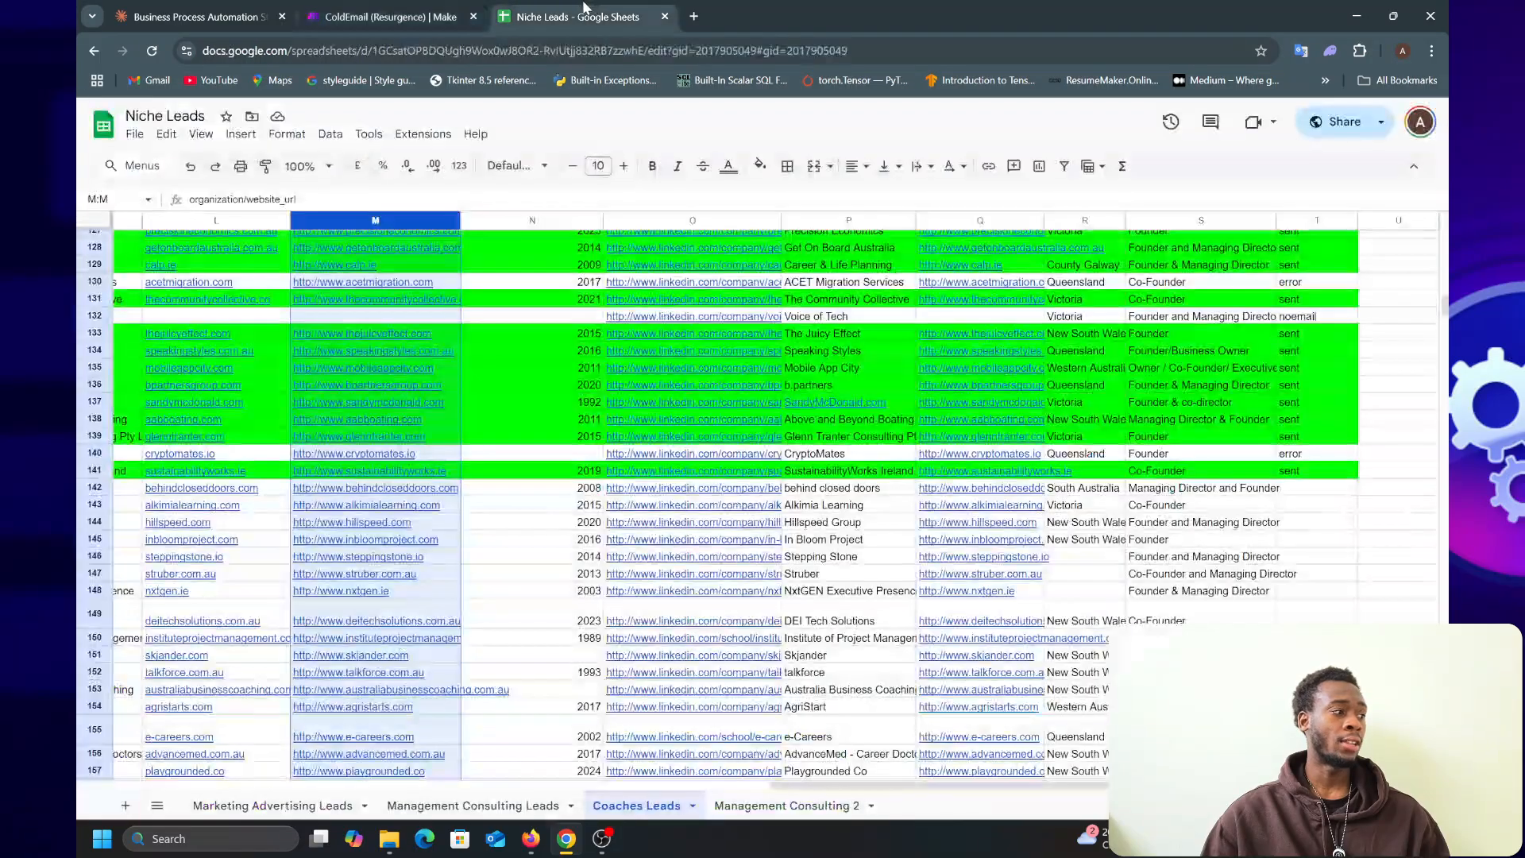
mouse_move(745, 513)
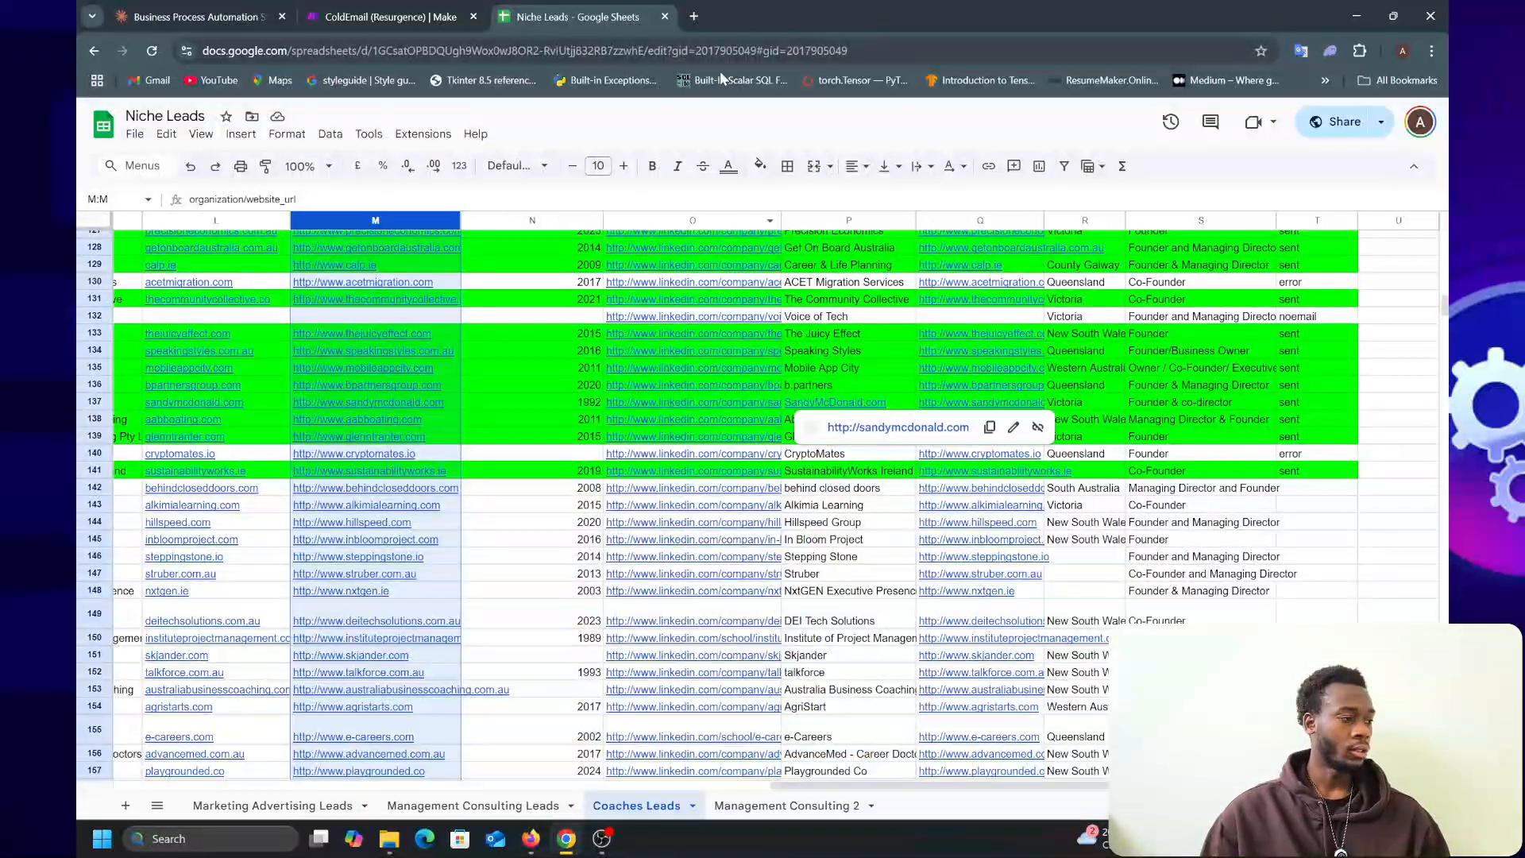
scroll(502, 554, "left", 10)
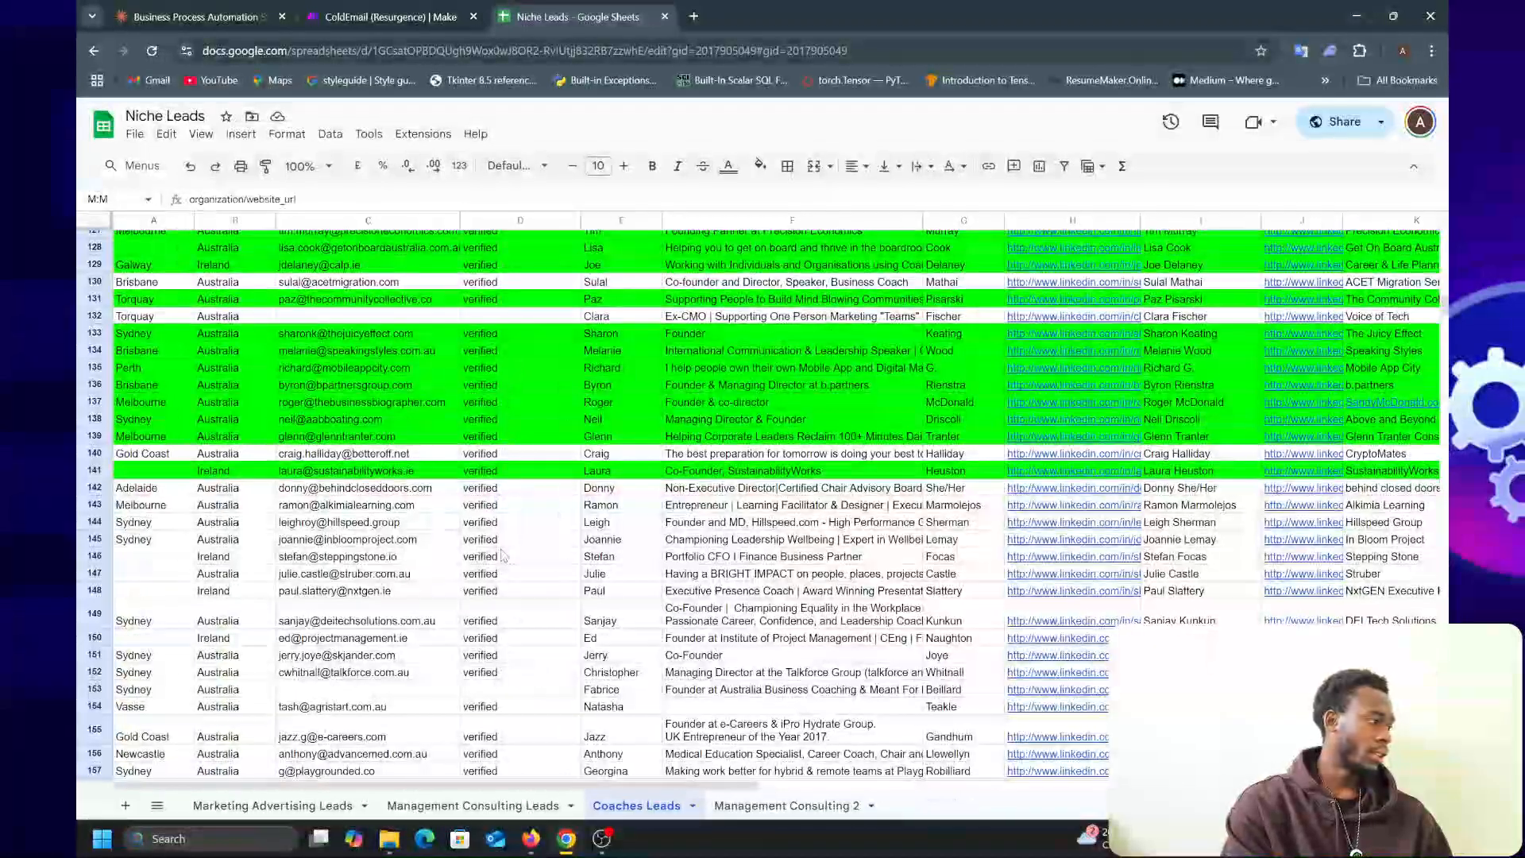
left_click(154, 490)
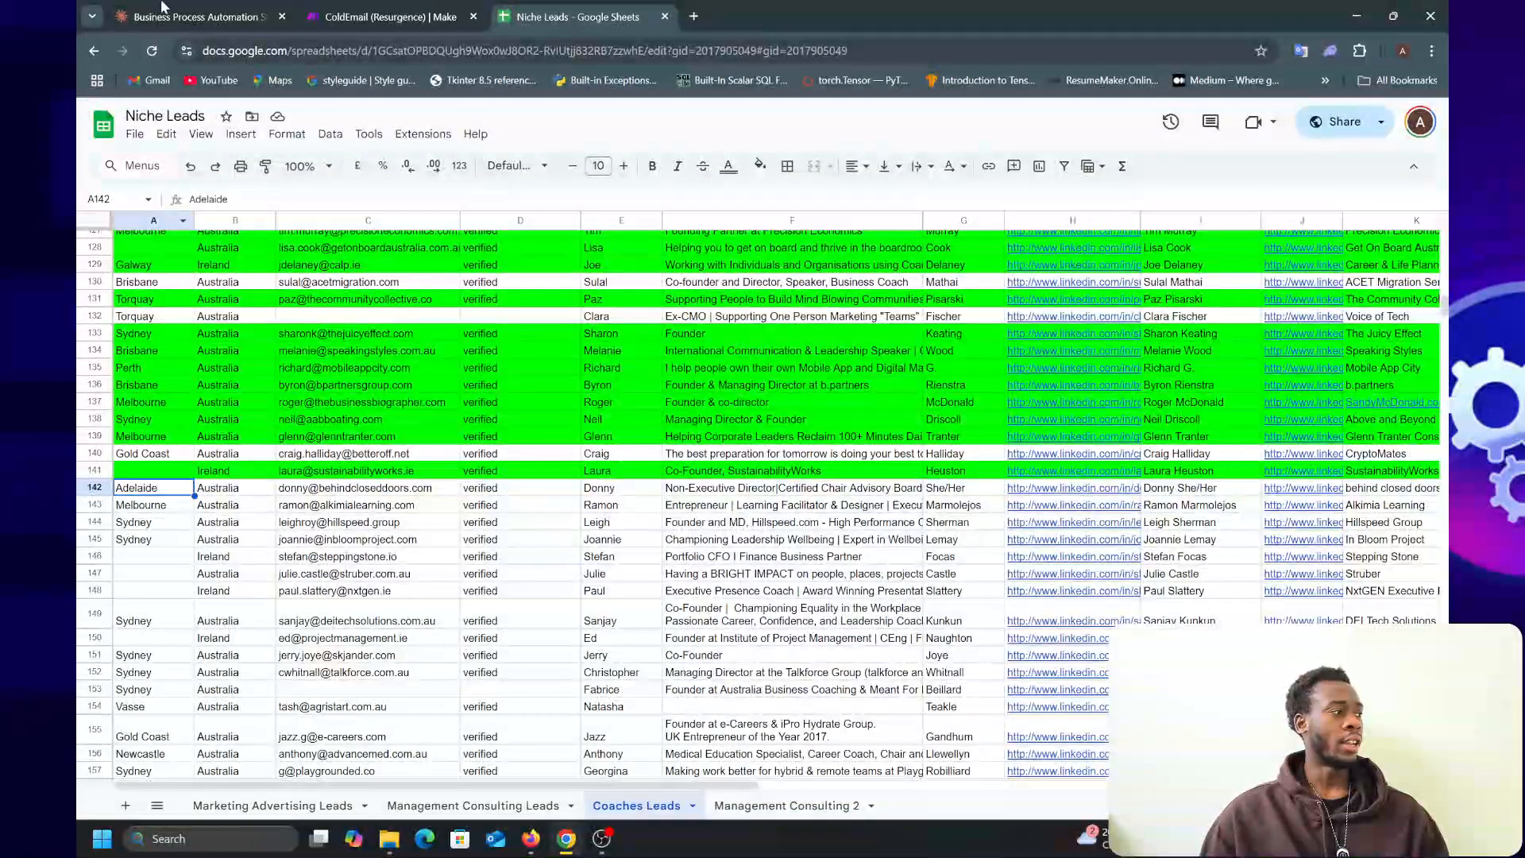
- Open Gmail in a new browser tab, switch to the BotsNBytes business account and close the personal inbox
left_click(694, 16)
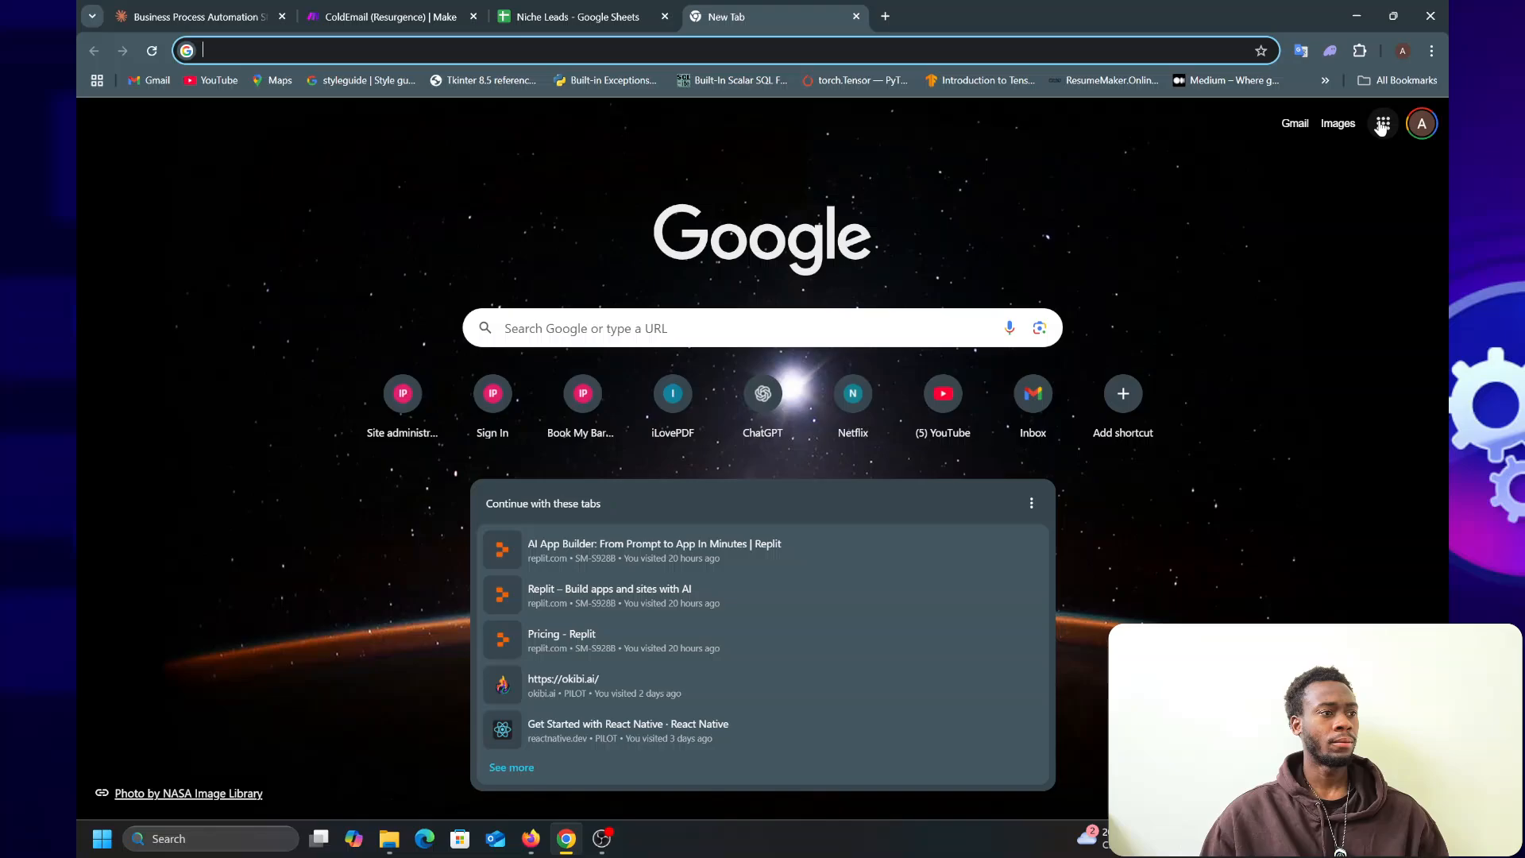
left_click(1422, 123)
left_click(1009, 198)
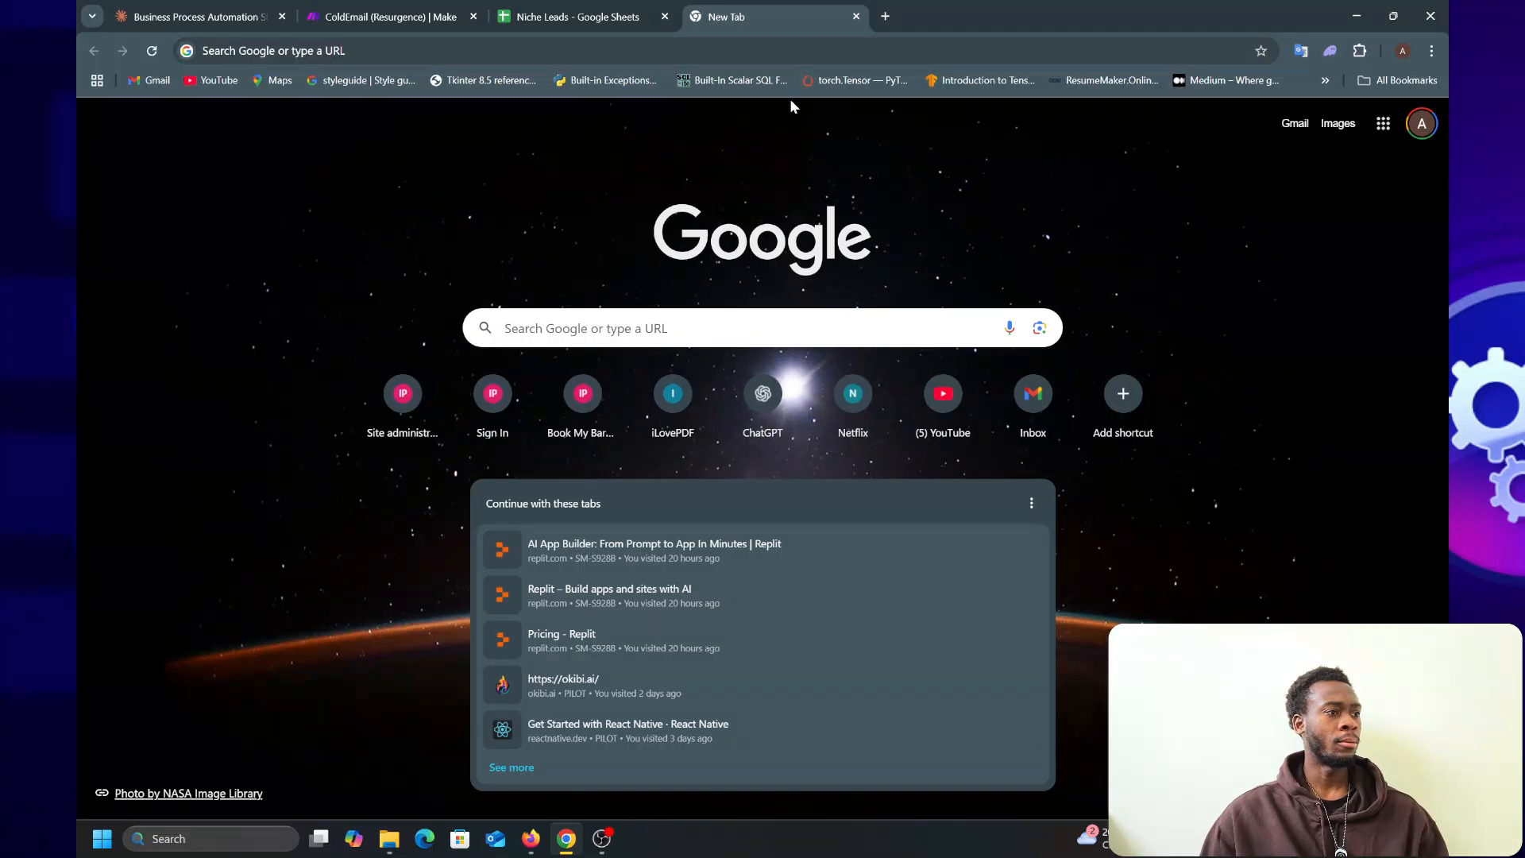
left_click(153, 80)
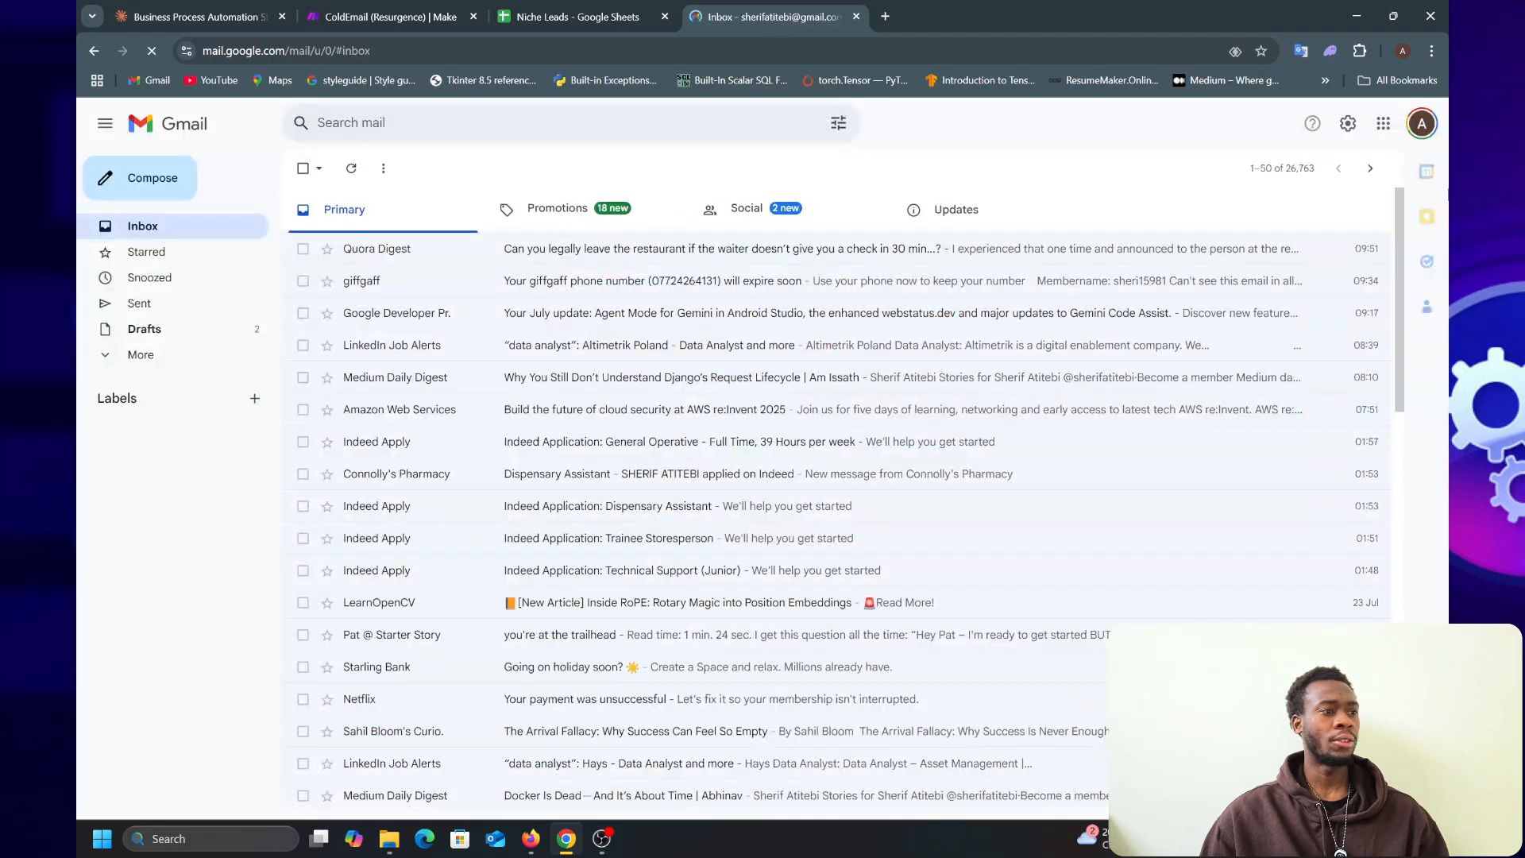
left_click(1418, 128)
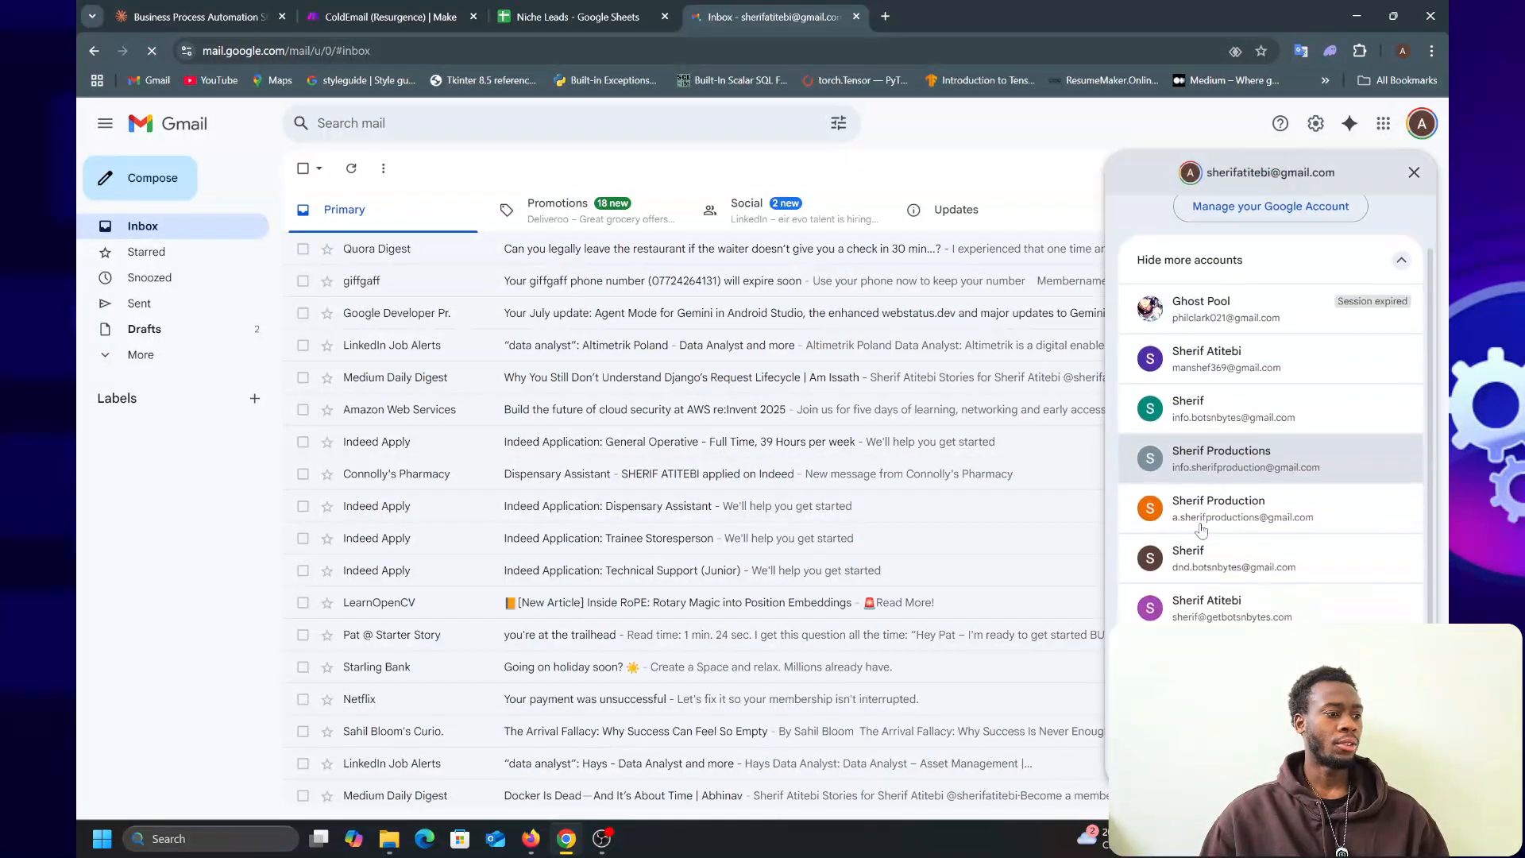
left_click(1232, 587)
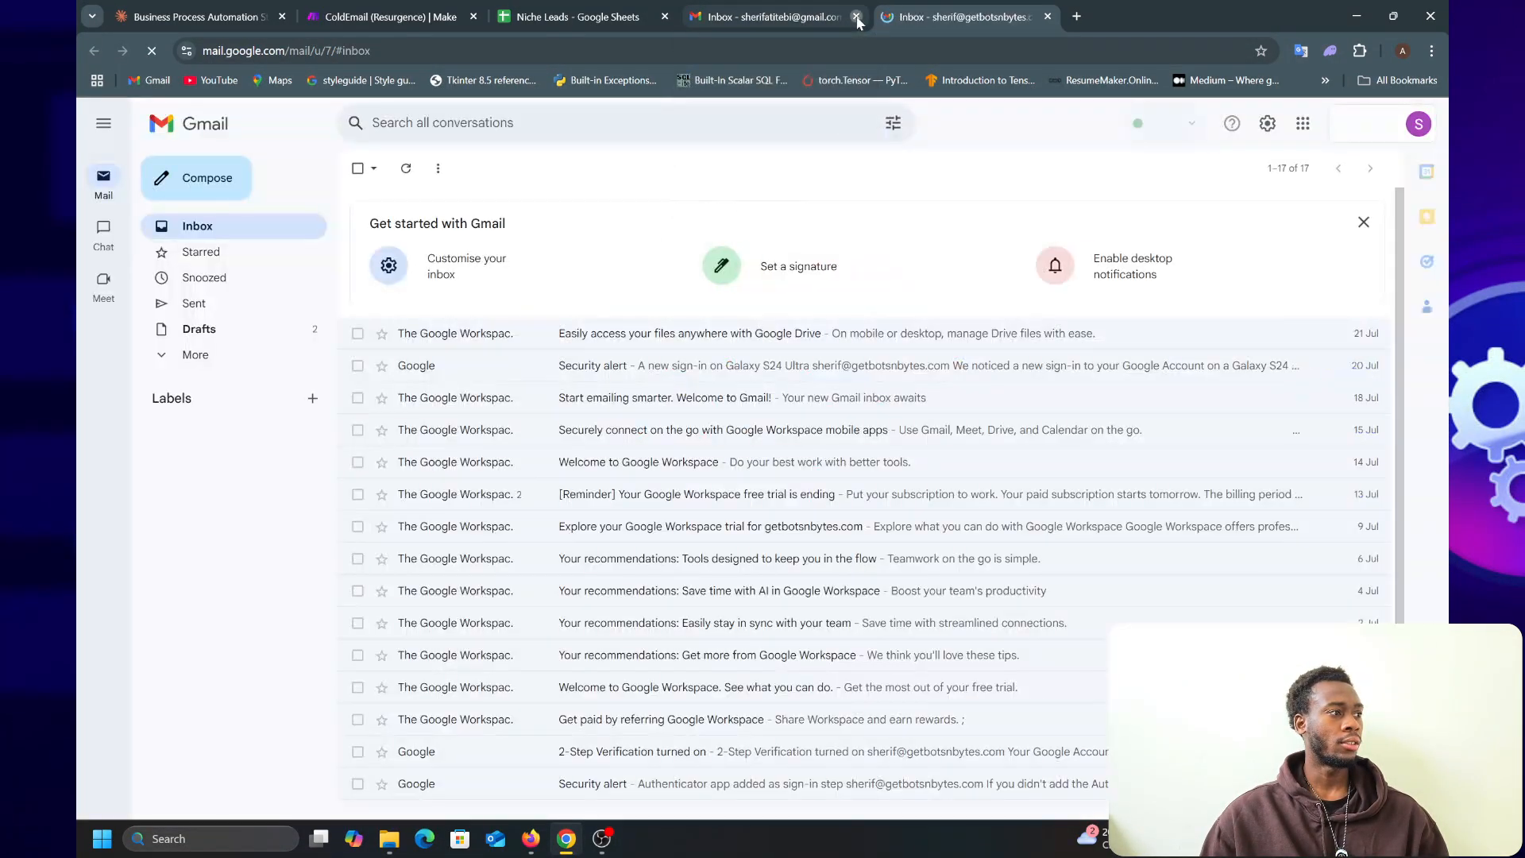
left_click(857, 19)
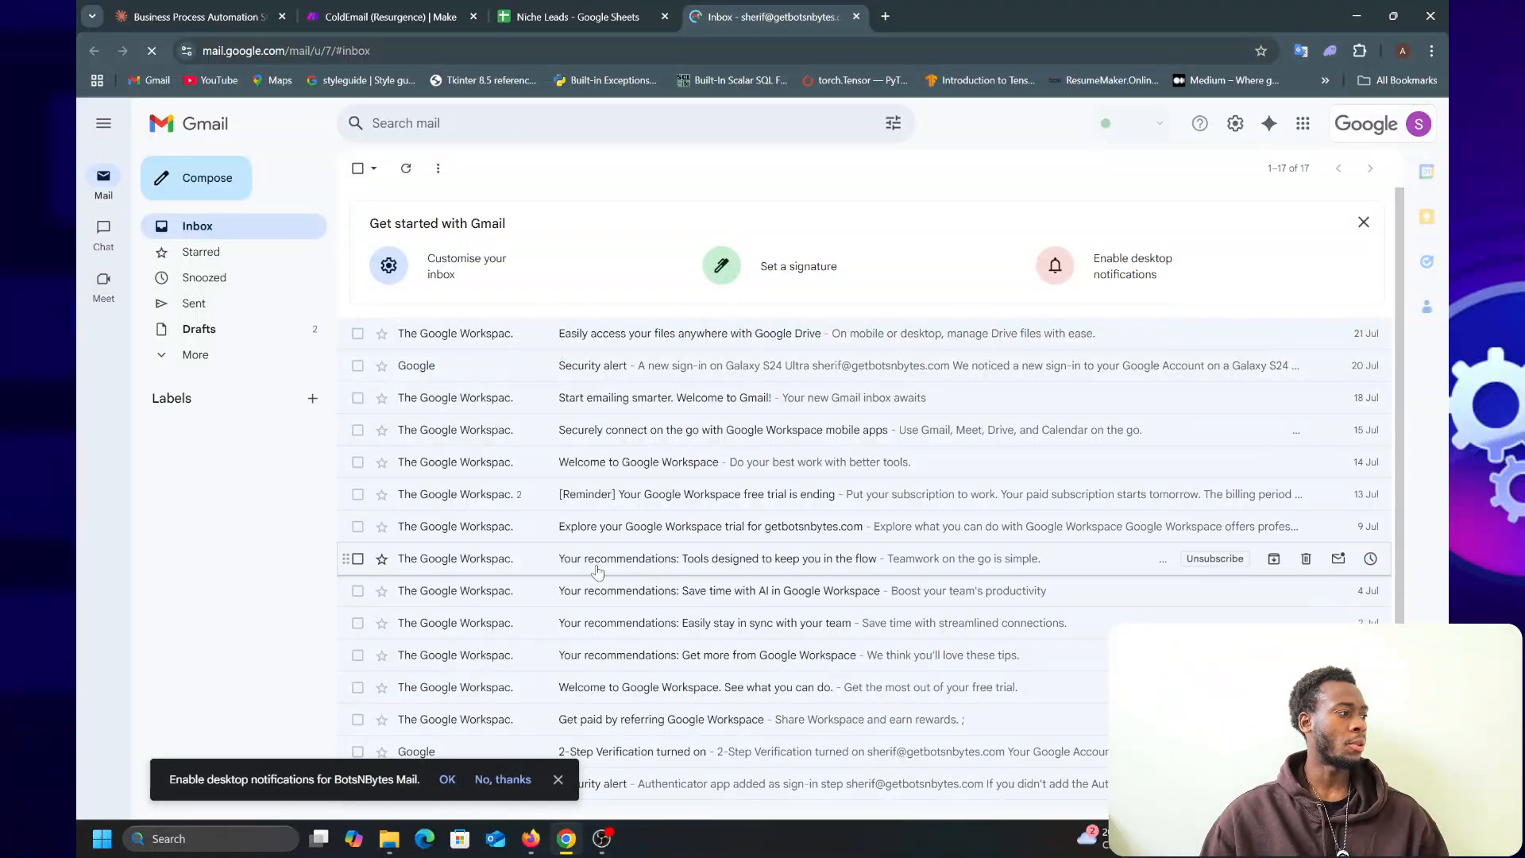
- In the Drafts folder, delete the draft without a subject and review the "Streamline Your Mentorship Matching & Boost Program Efficiency" draft
left_click(238, 335)
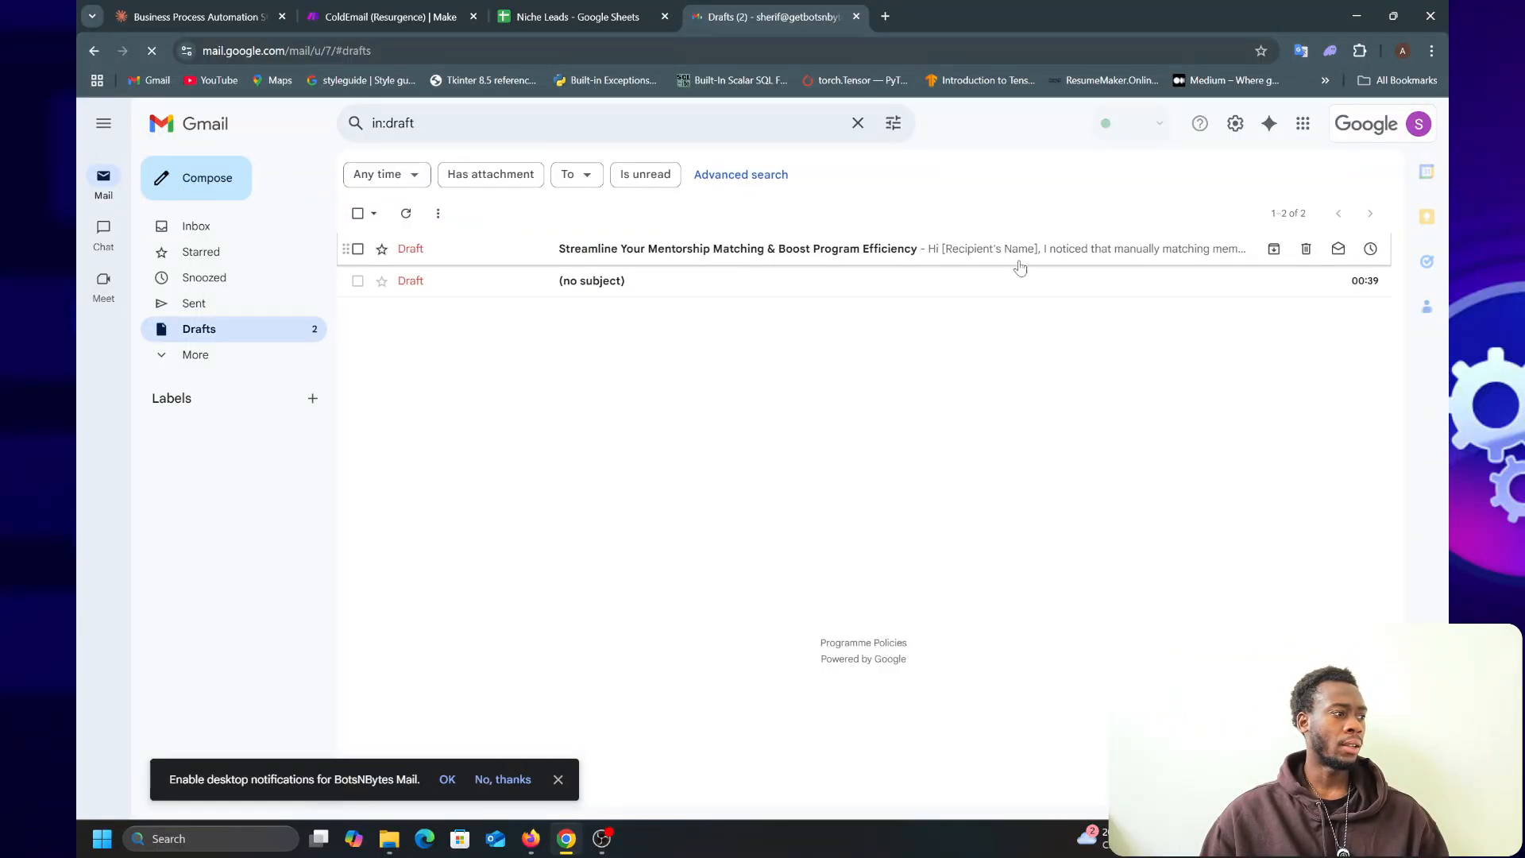
left_click(978, 283)
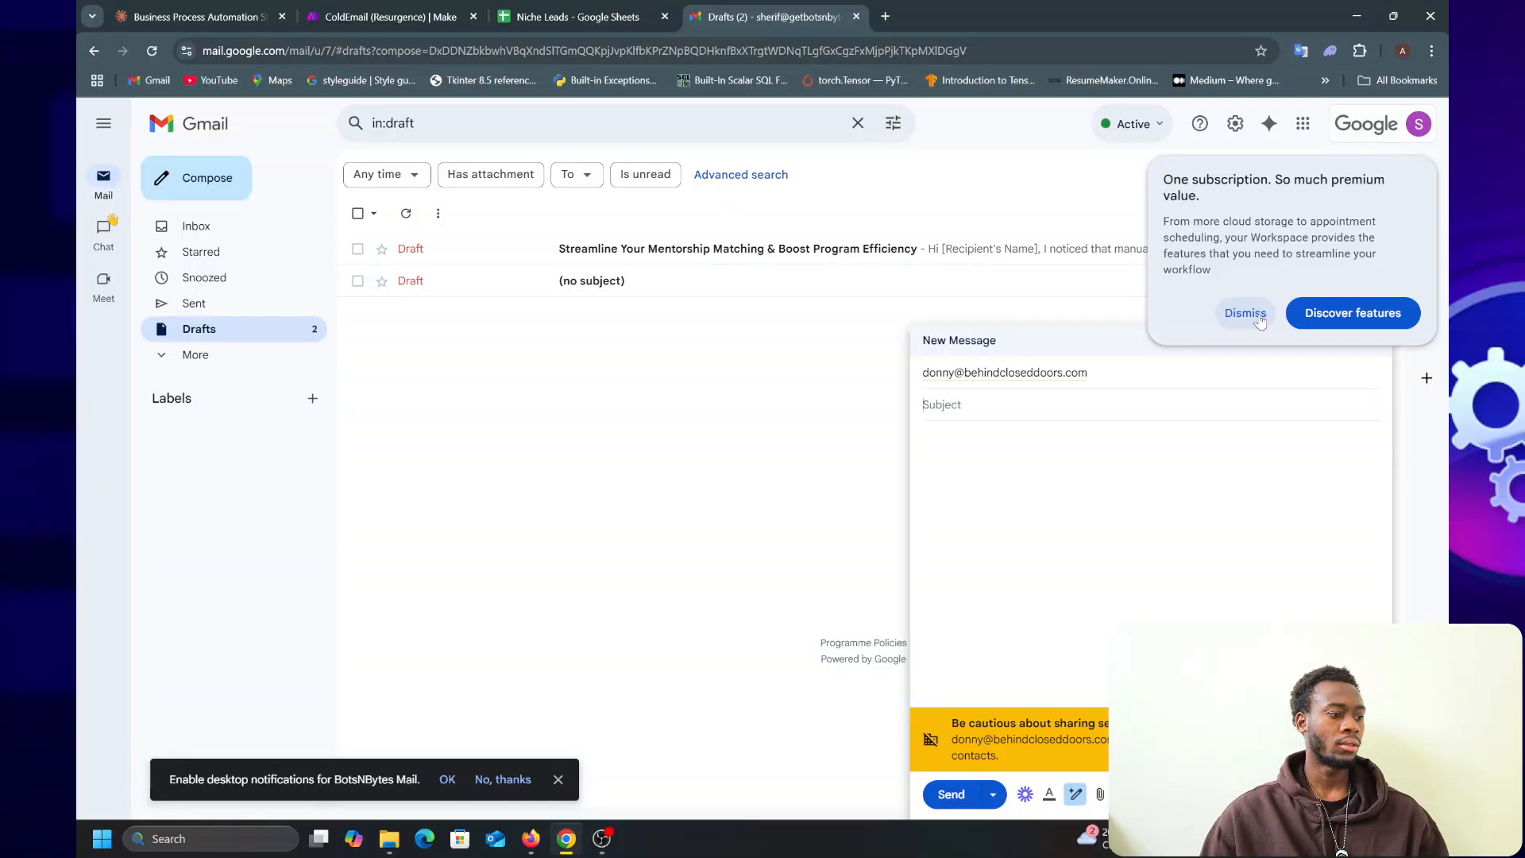
left_click(1260, 319)
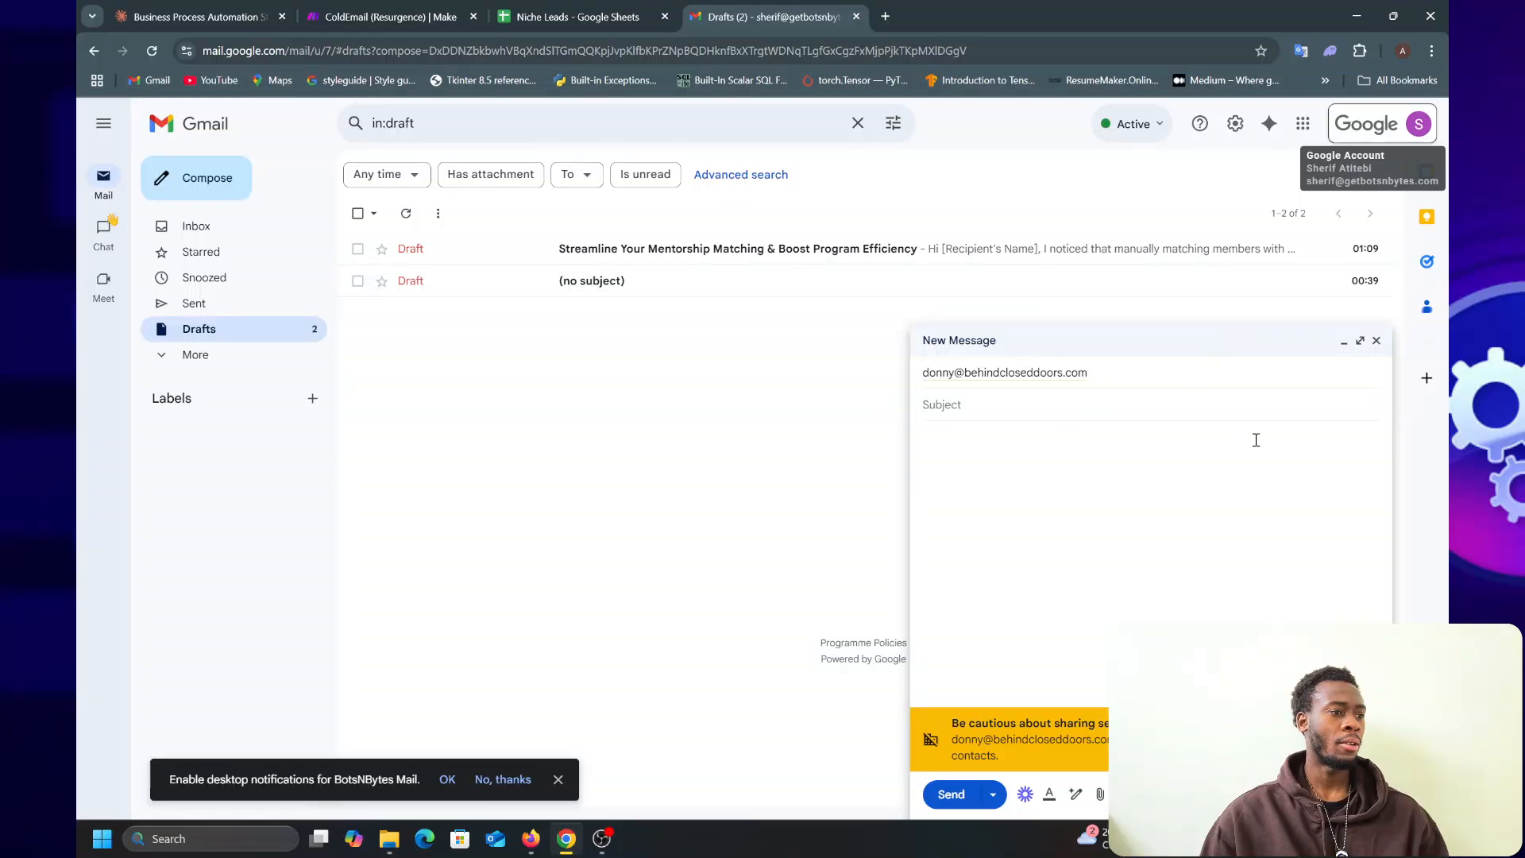
left_click(1378, 342)
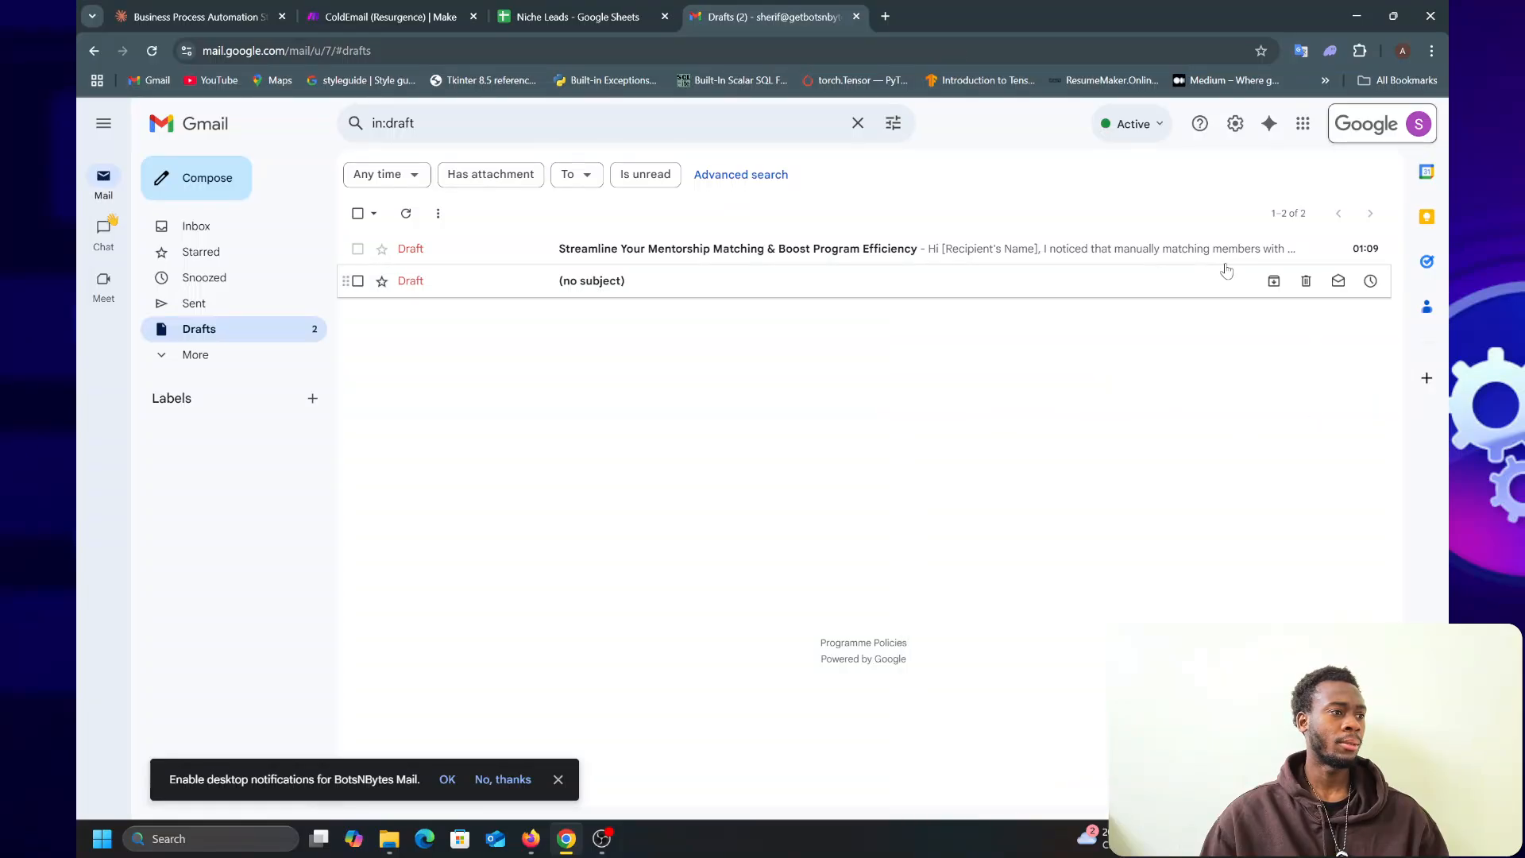
left_click(1274, 285)
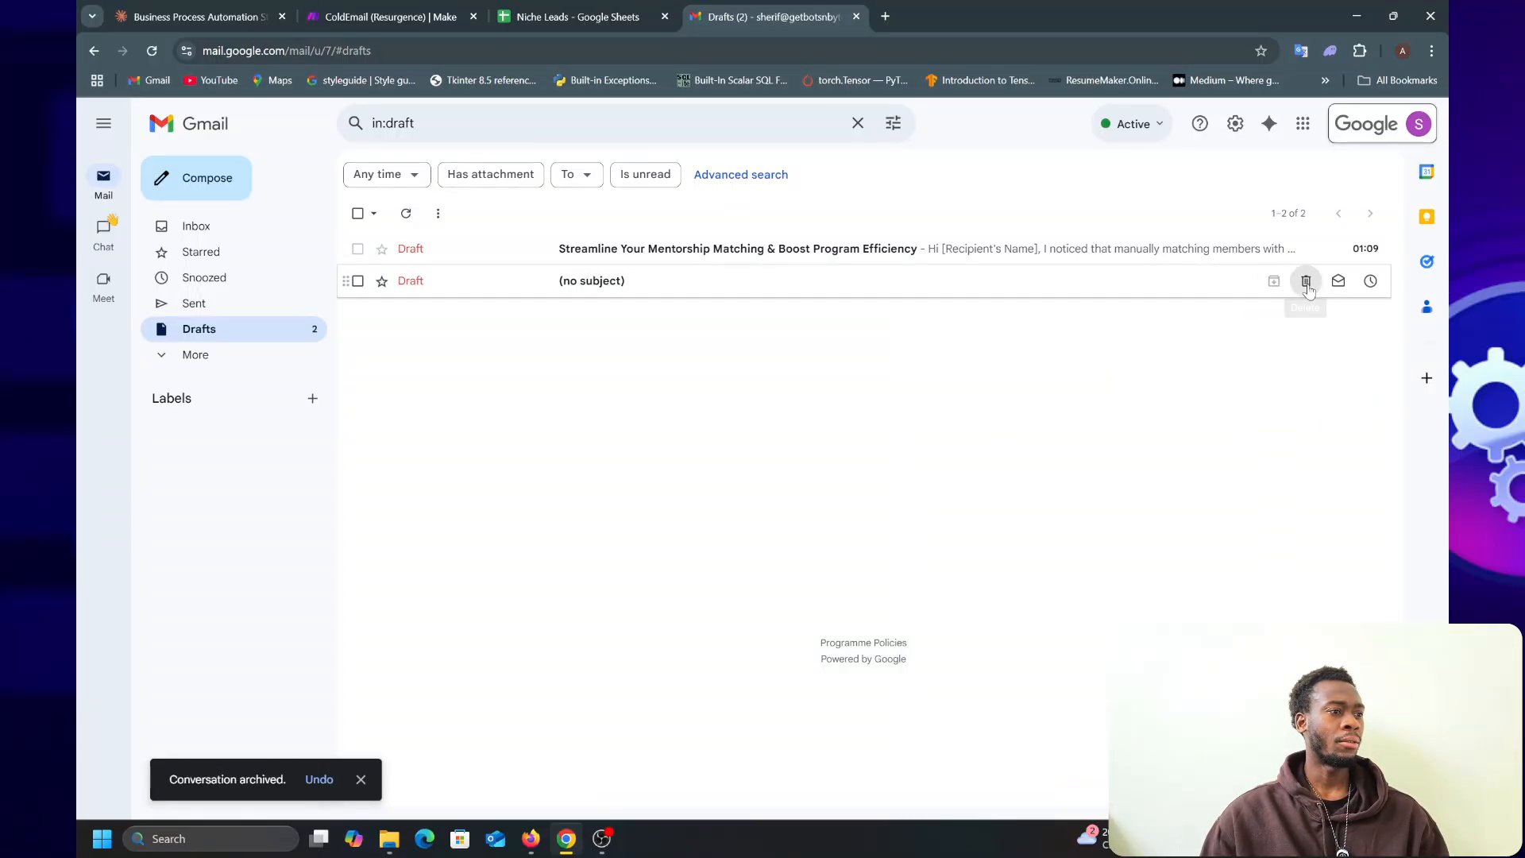
left_click(1305, 283)
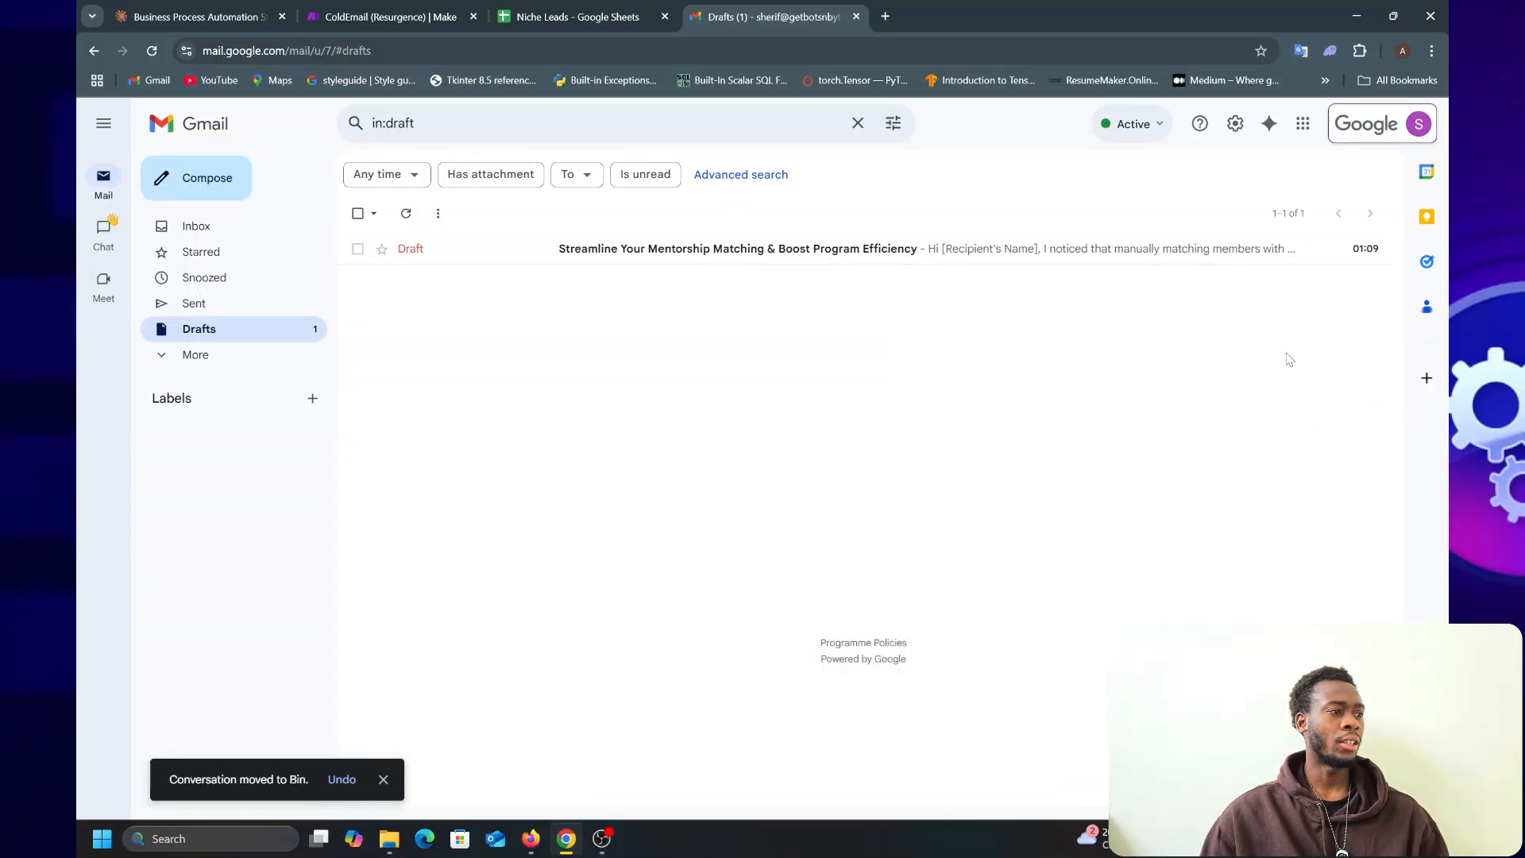
left_click(1124, 251)
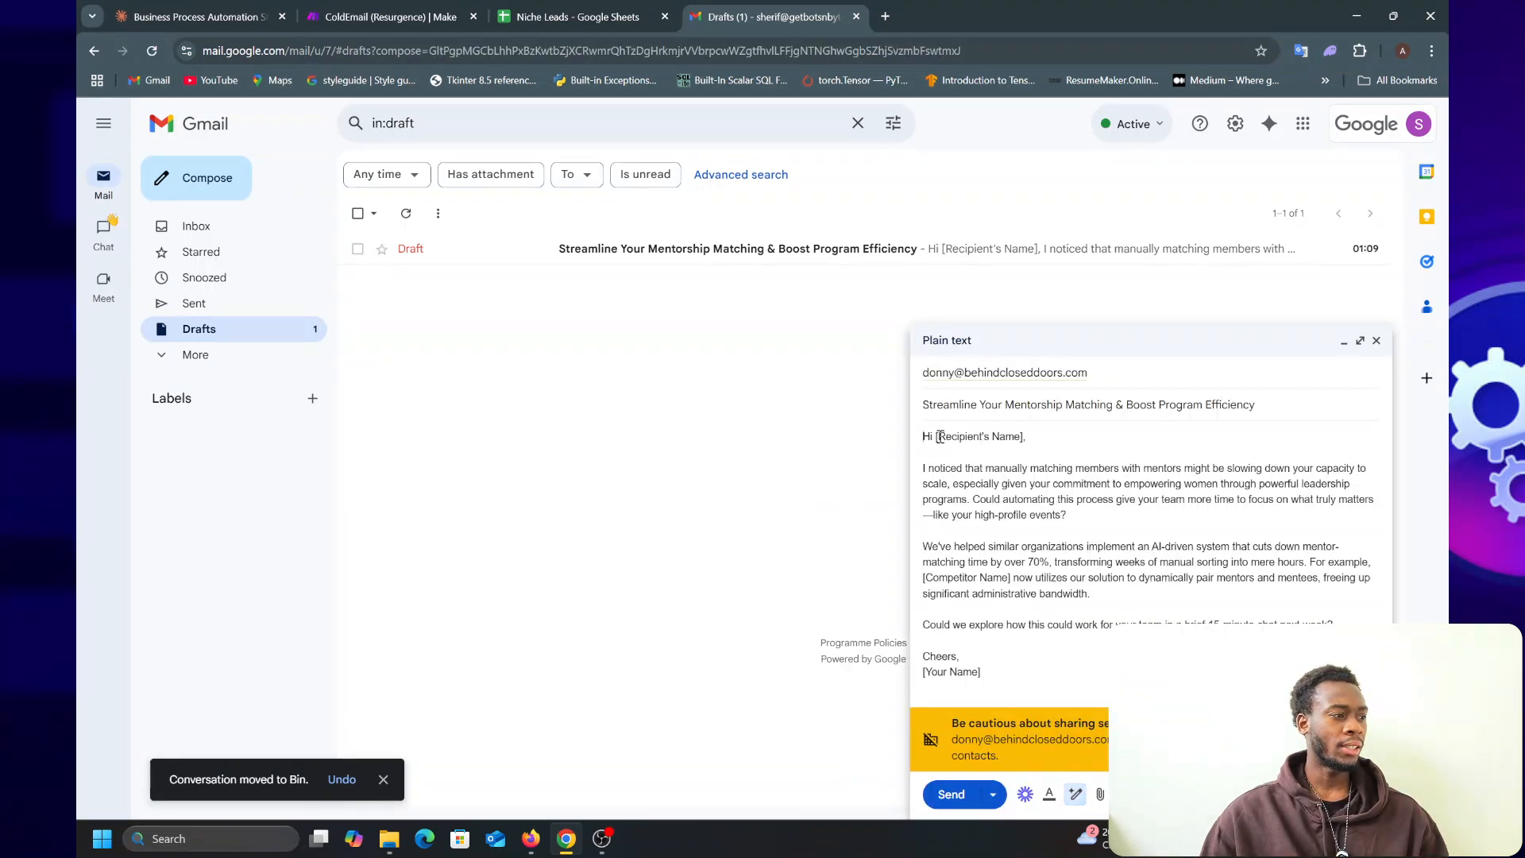
left_click(1377, 341)
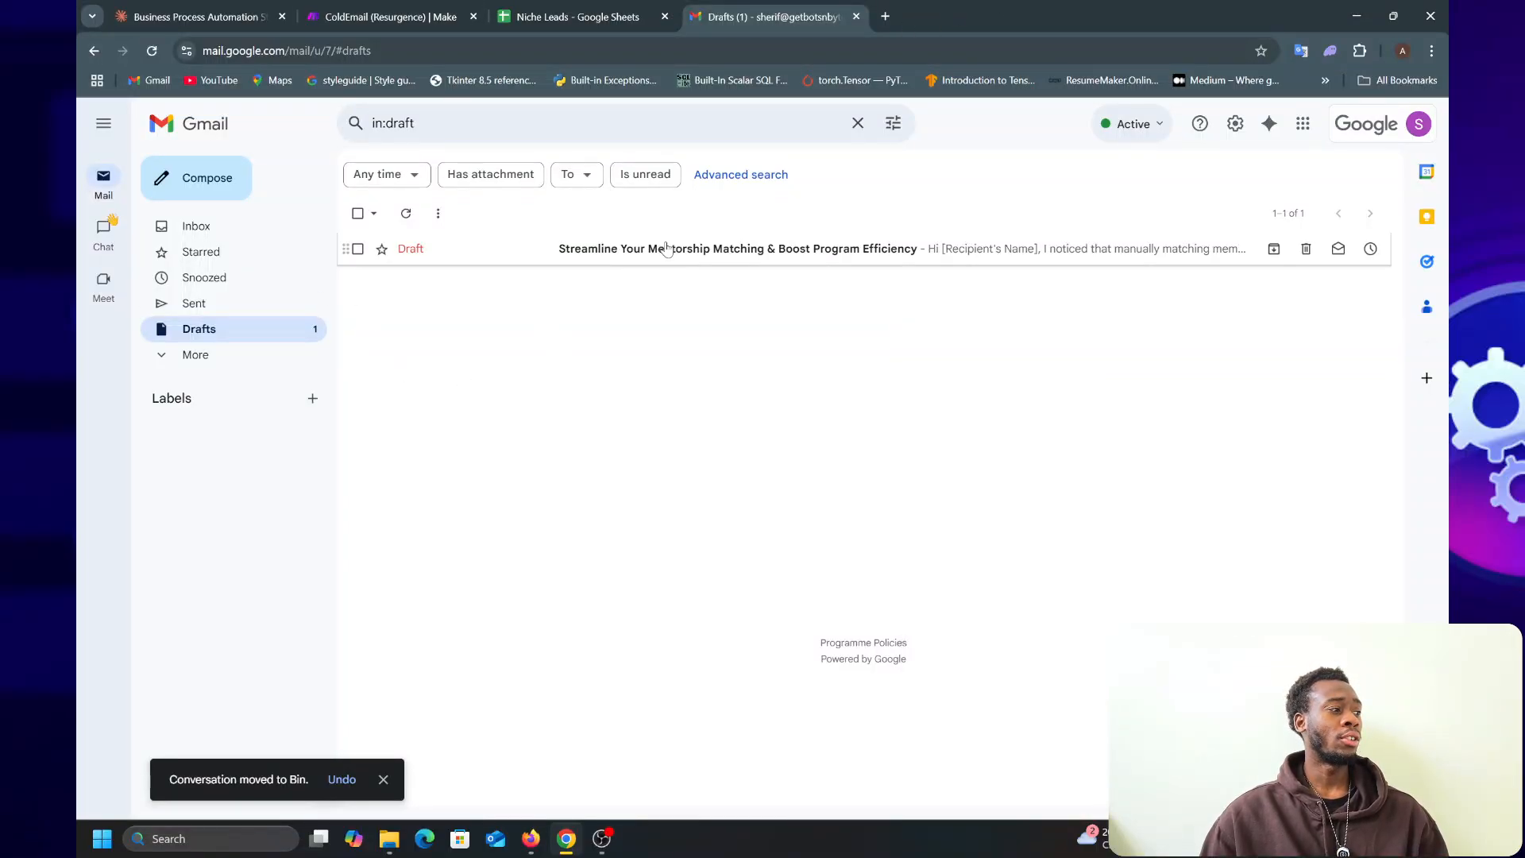
- Return to Make, run the ColdEmail (Resurgence) scenario once and check the Gmail drafts and the executed modules
left_click(385, 17)
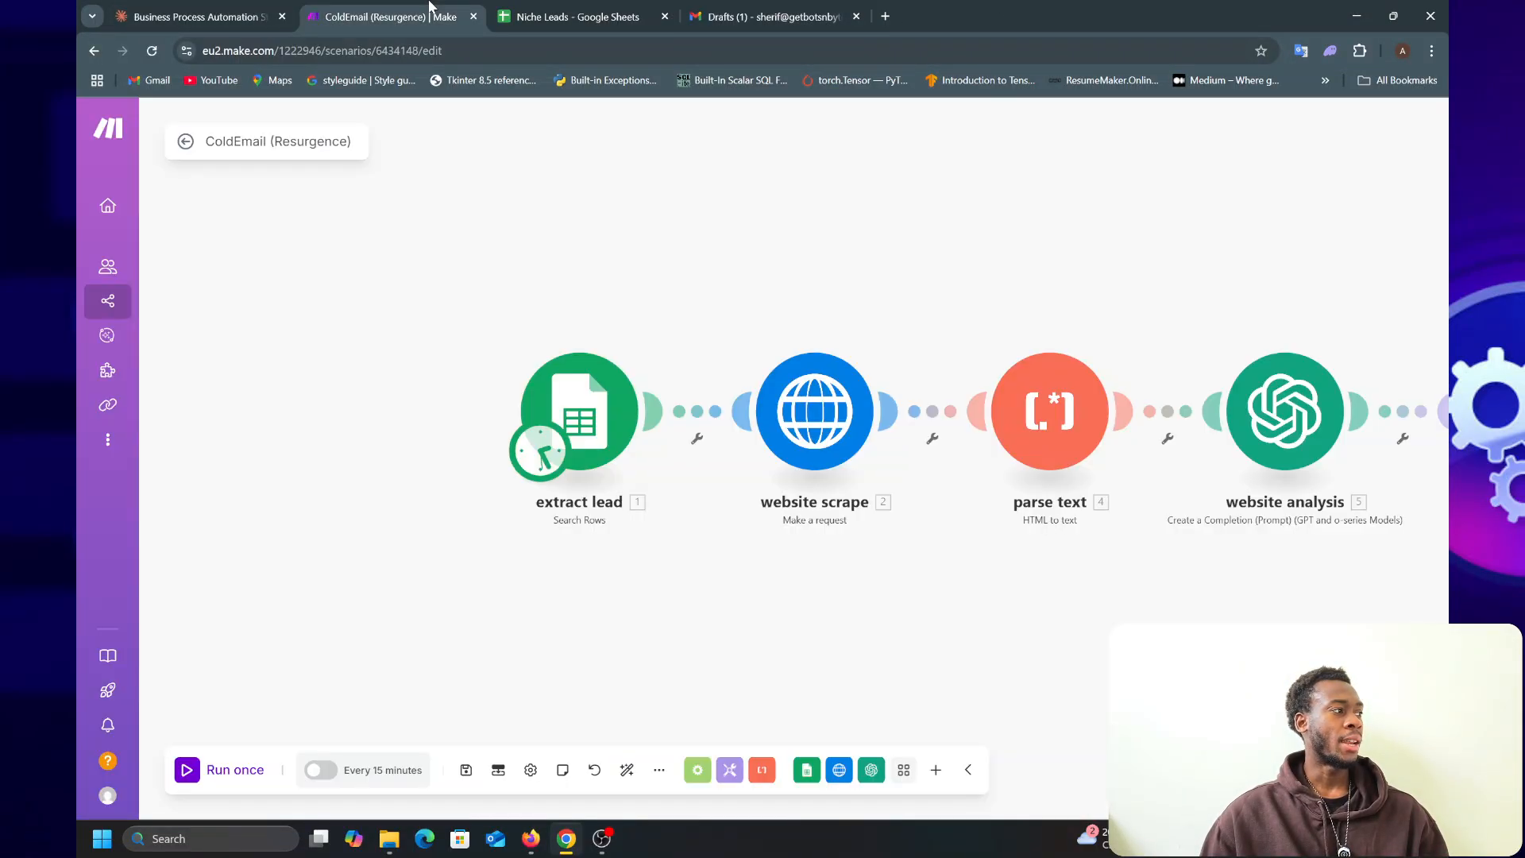
left_click(188, 770)
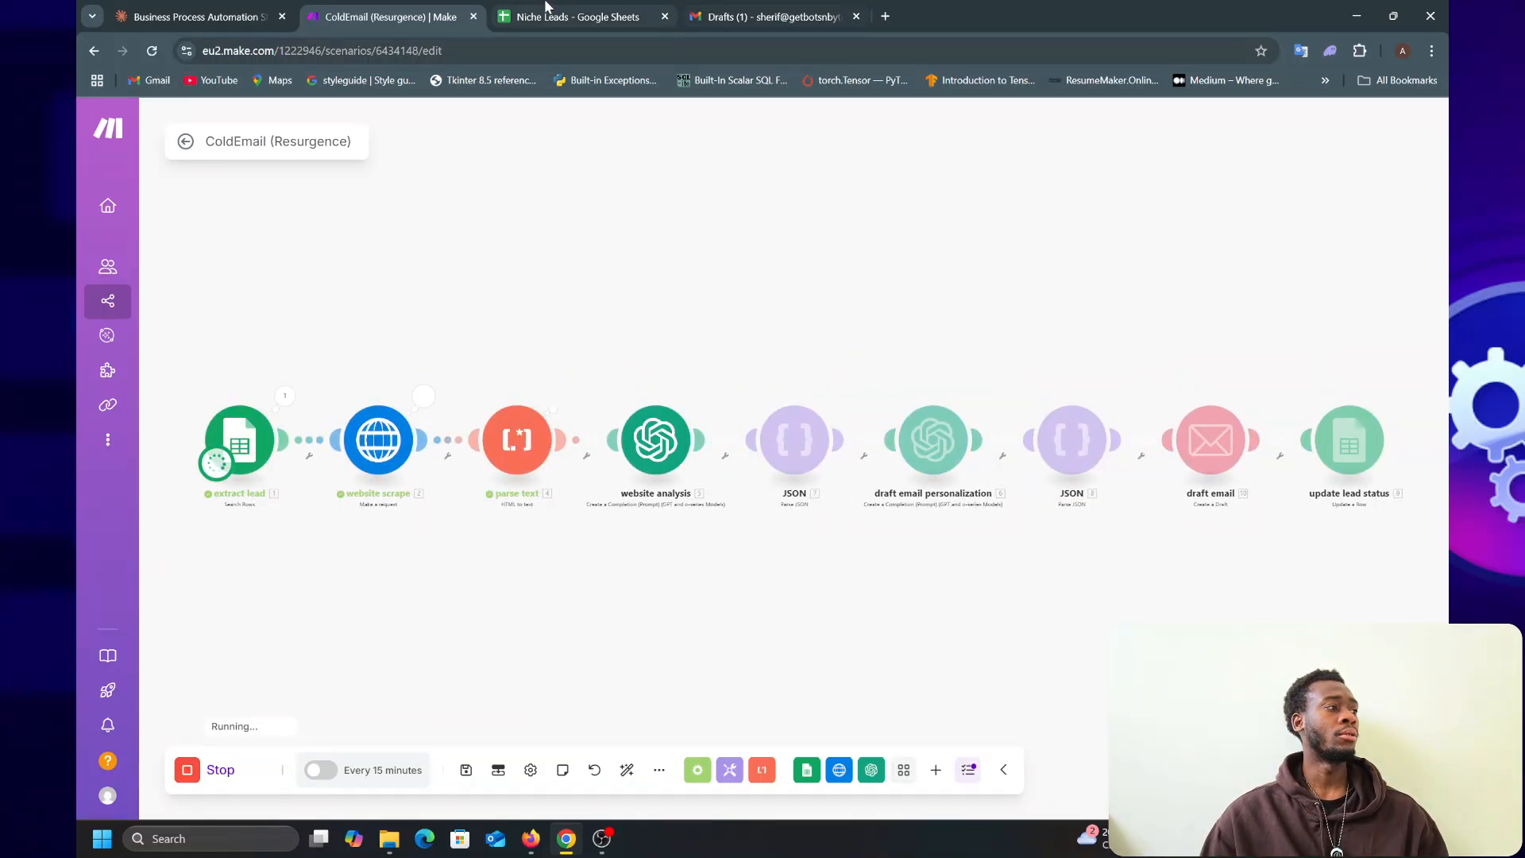
left_click(762, 16)
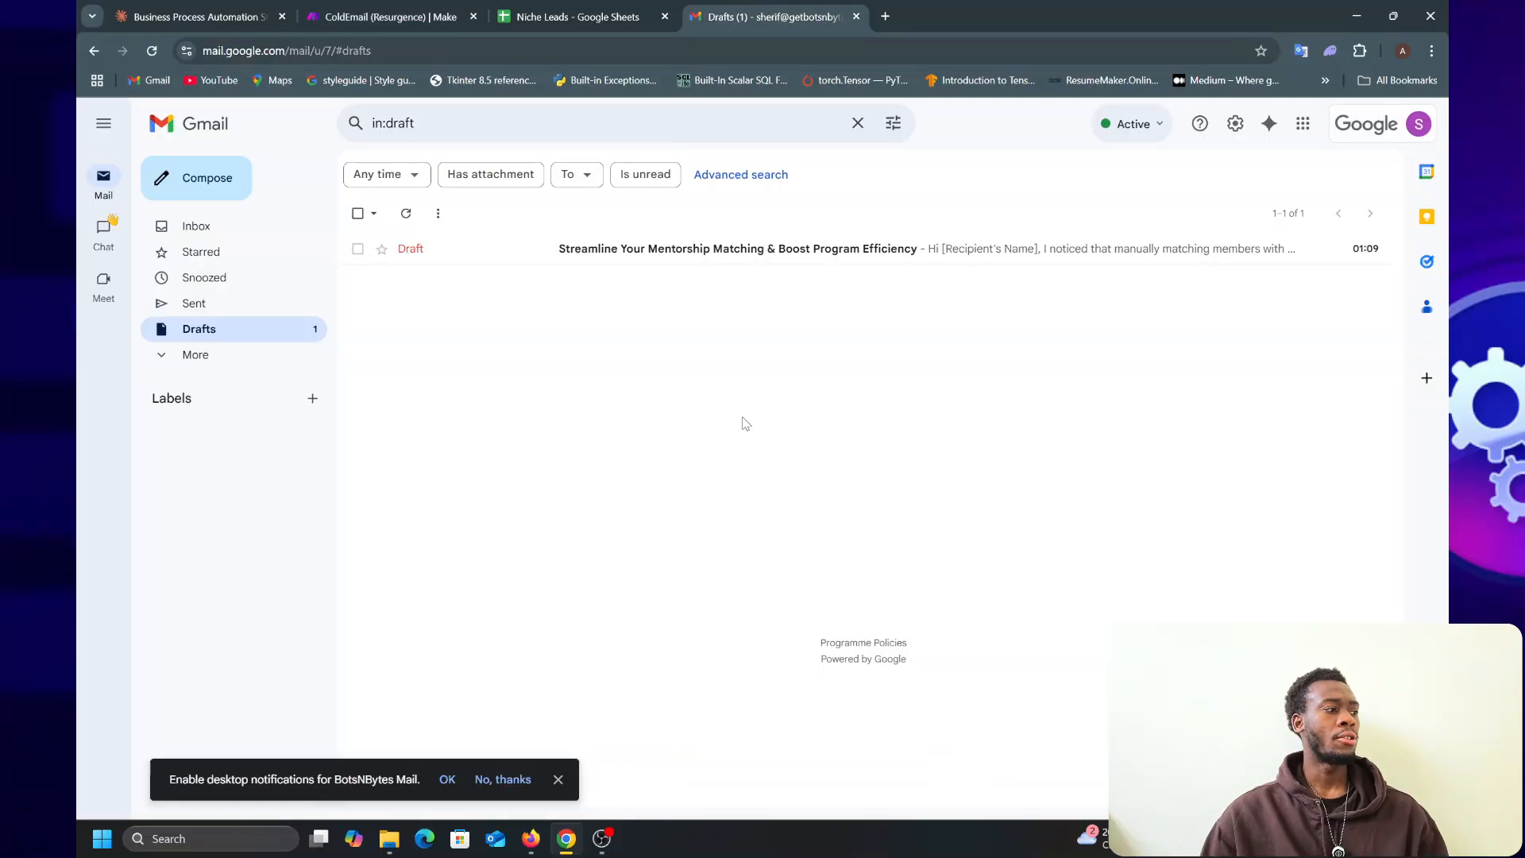
left_click(393, 16)
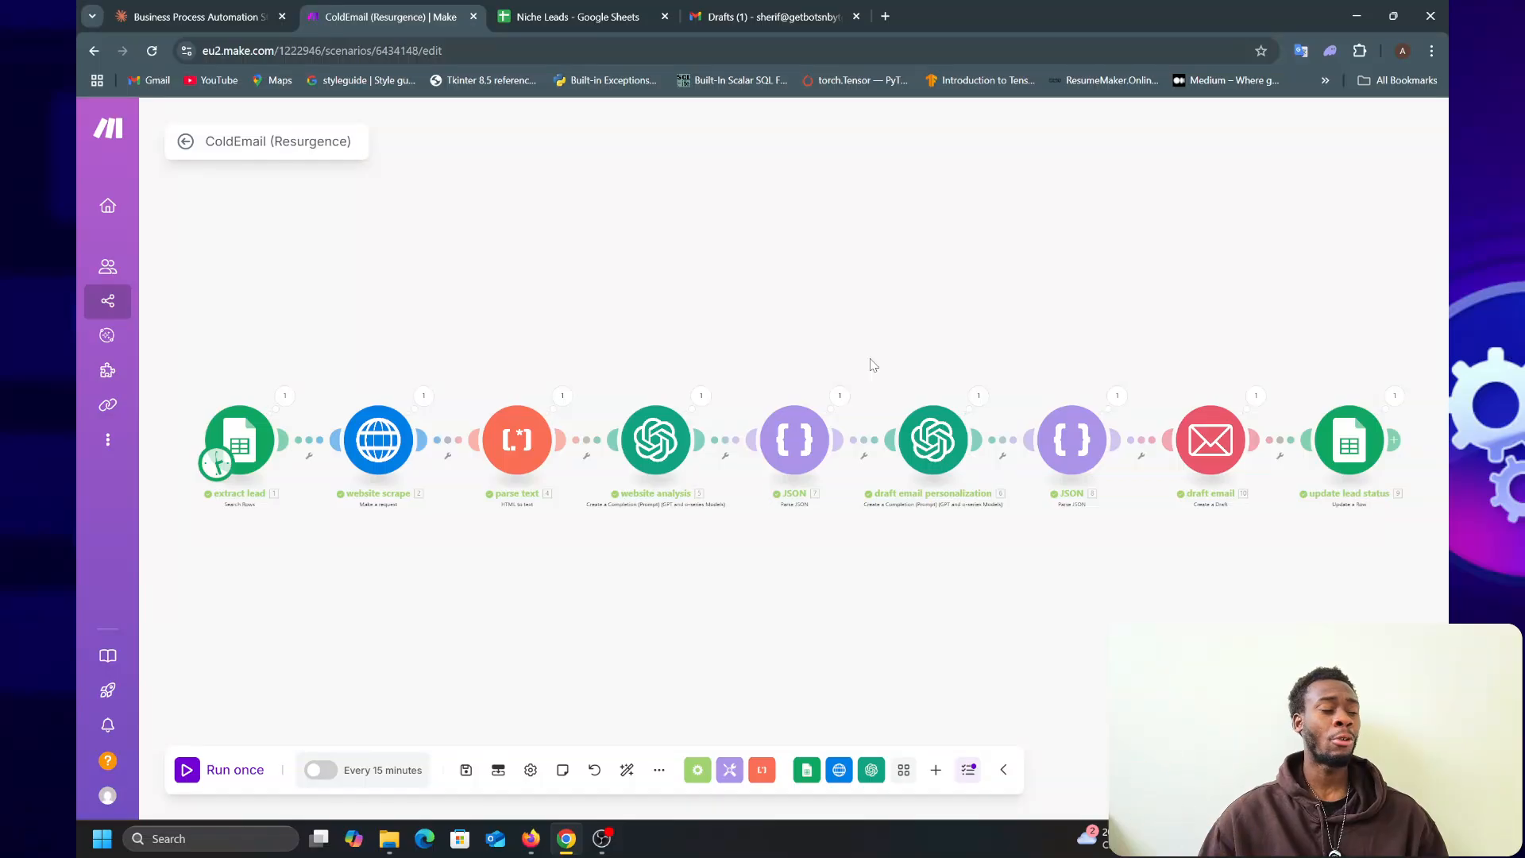
scroll(868, 365, "up", 2)
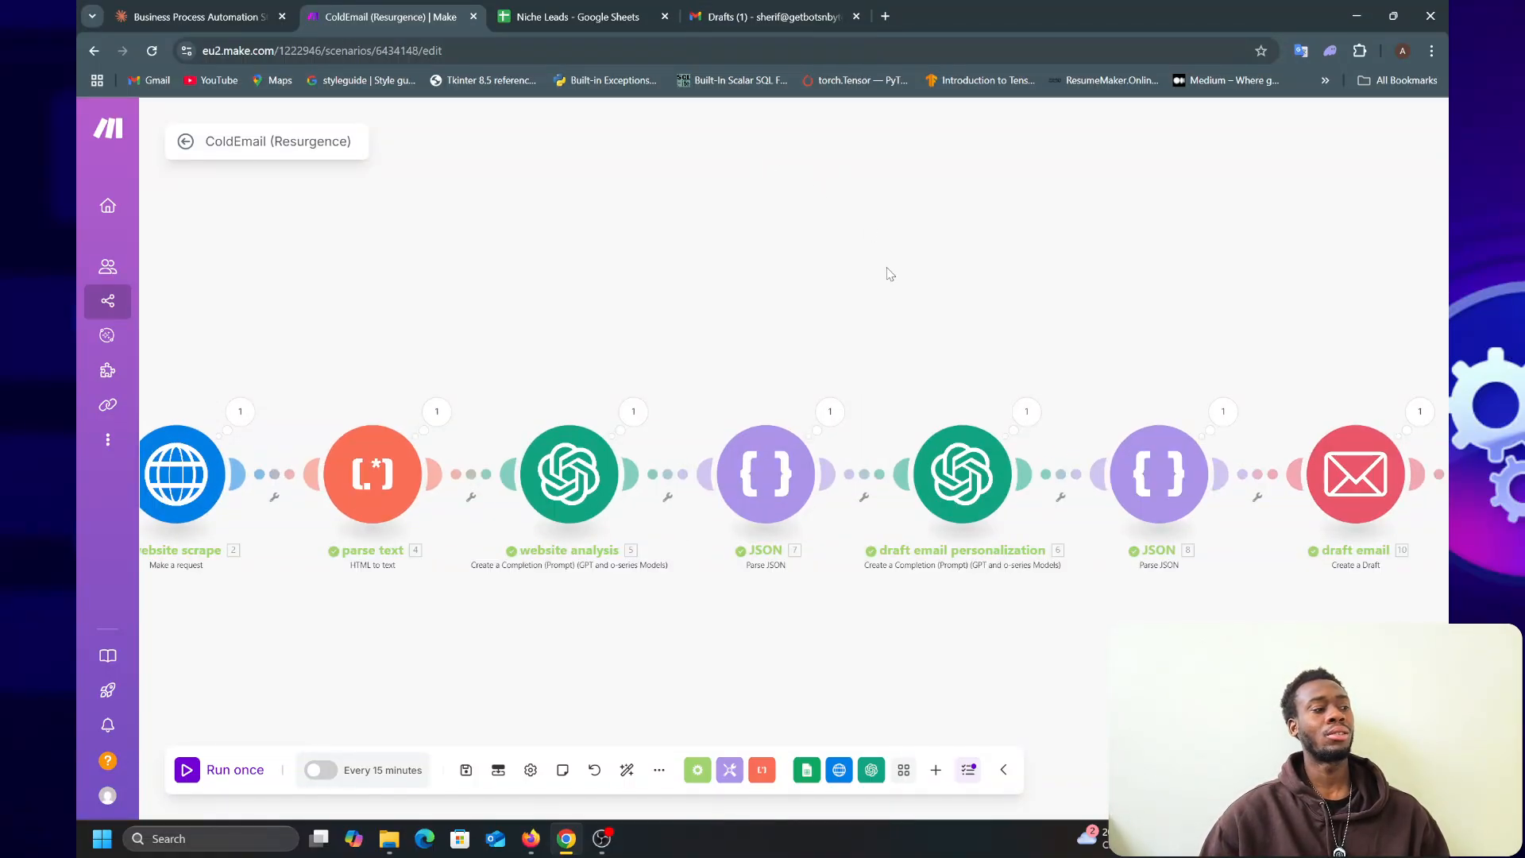
- Reload the Gmail drafts, review and send "Enhance Efficiency in Member and Mentor Matching at behind closed doors", and return to Make
left_click(767, 15)
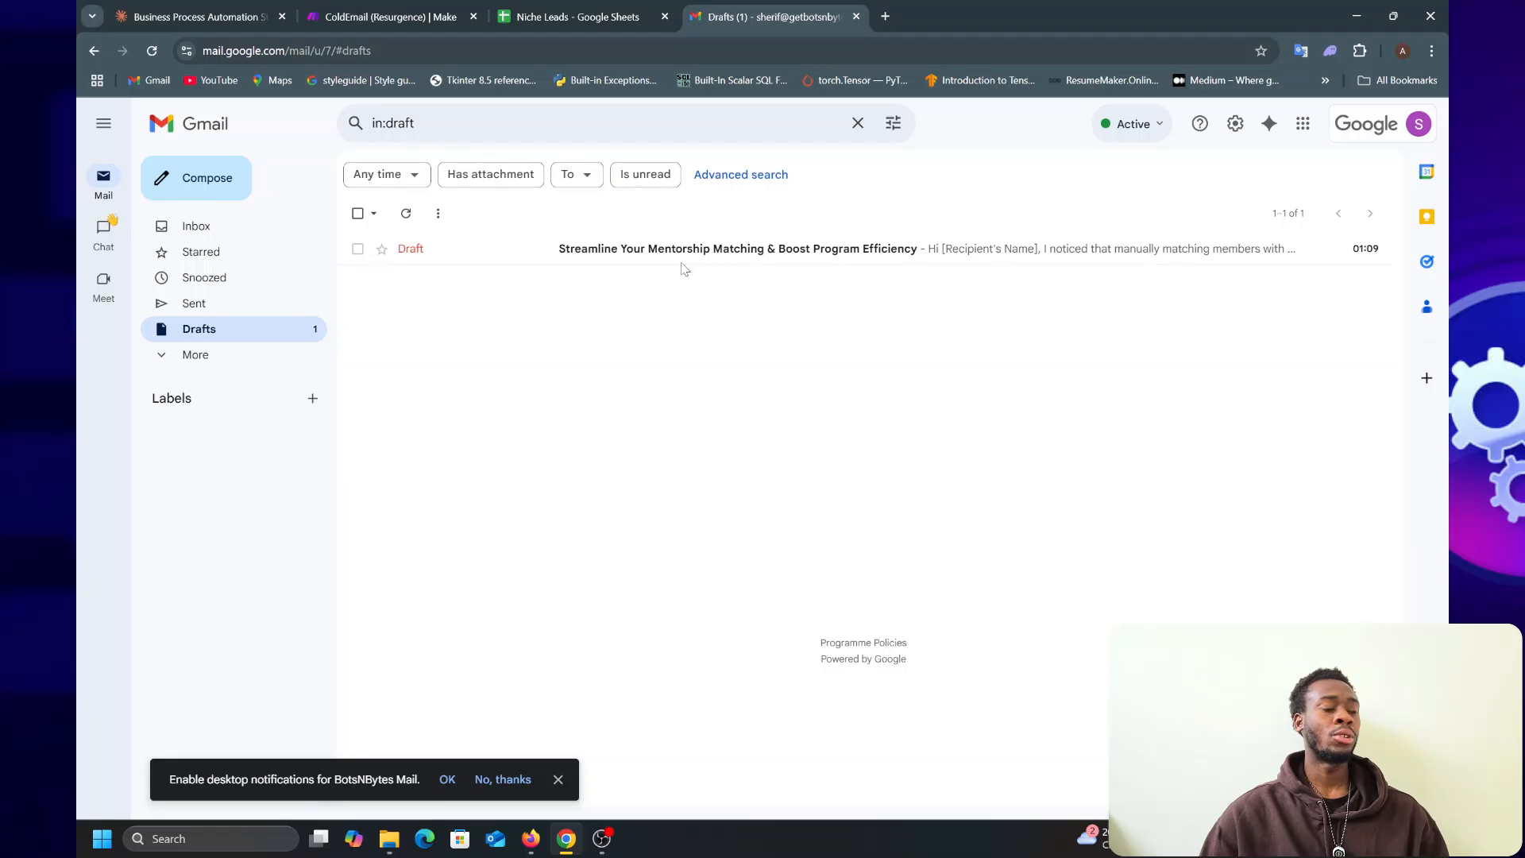
left_click(153, 52)
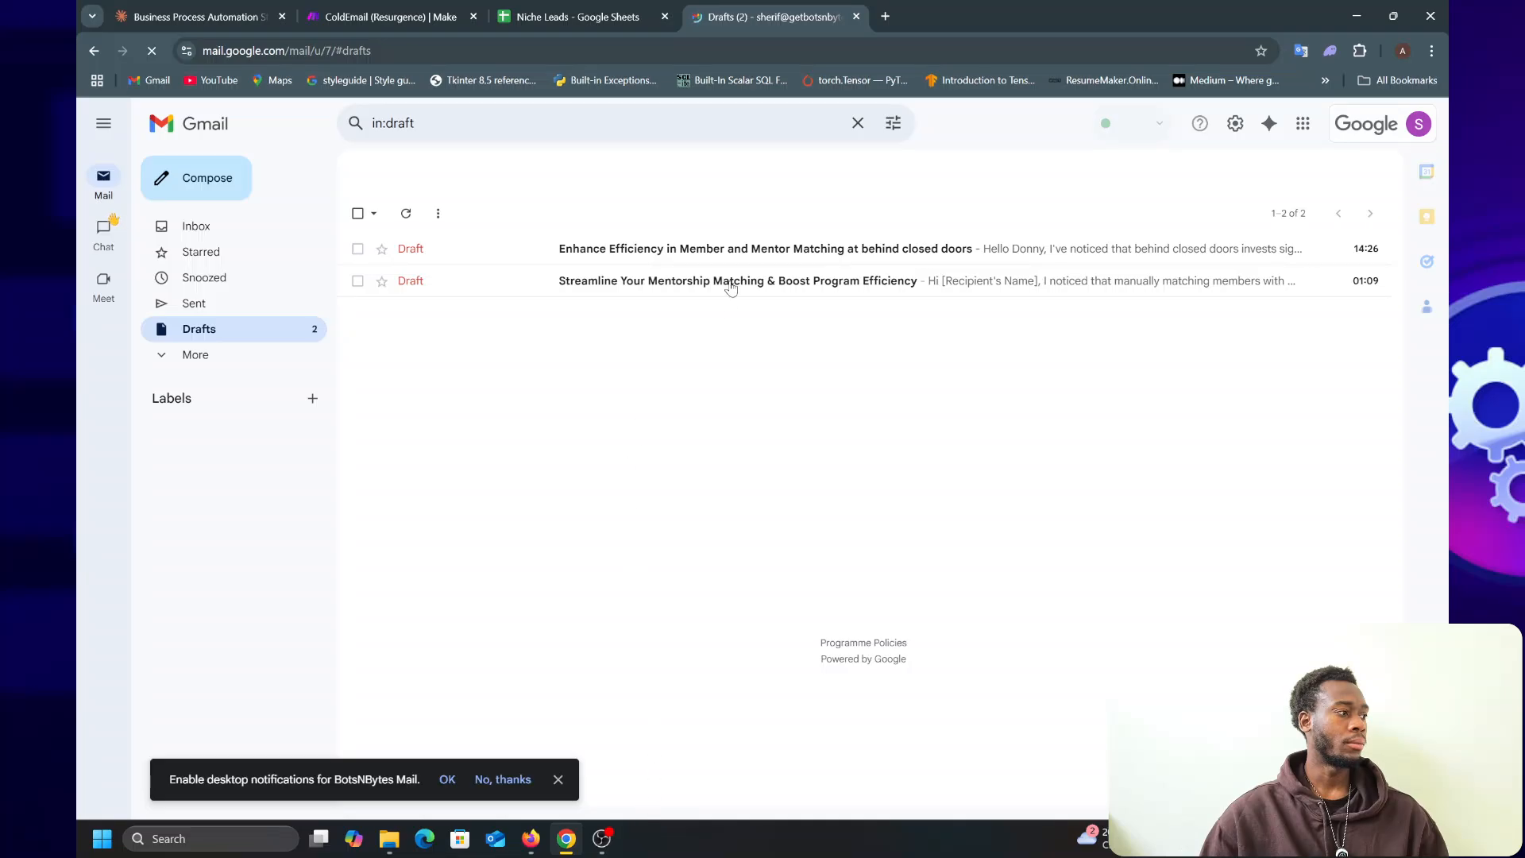
left_click(791, 249)
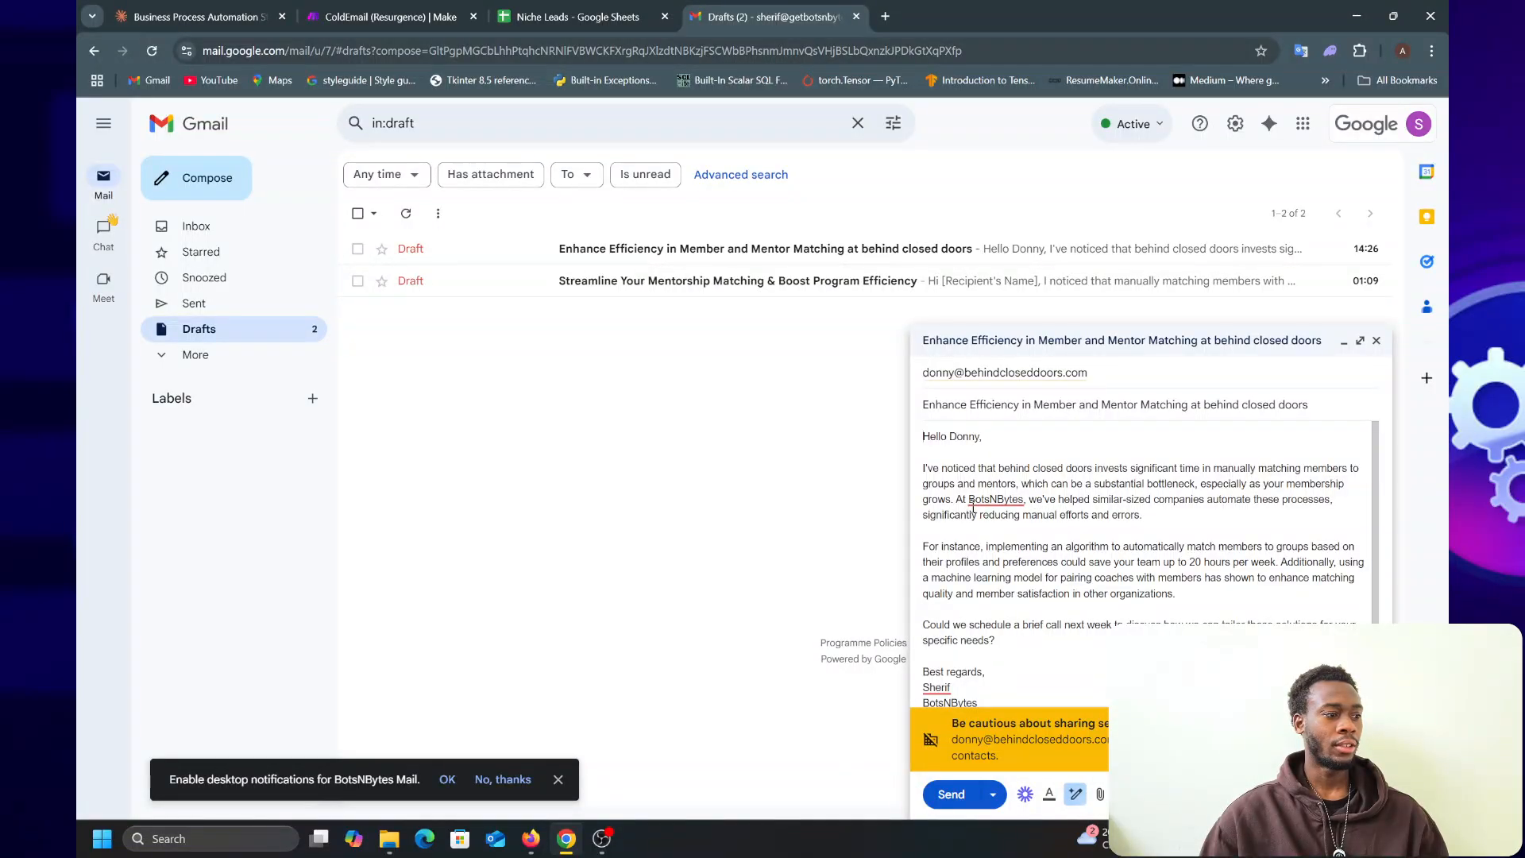
scroll(1084, 548, "down", 1)
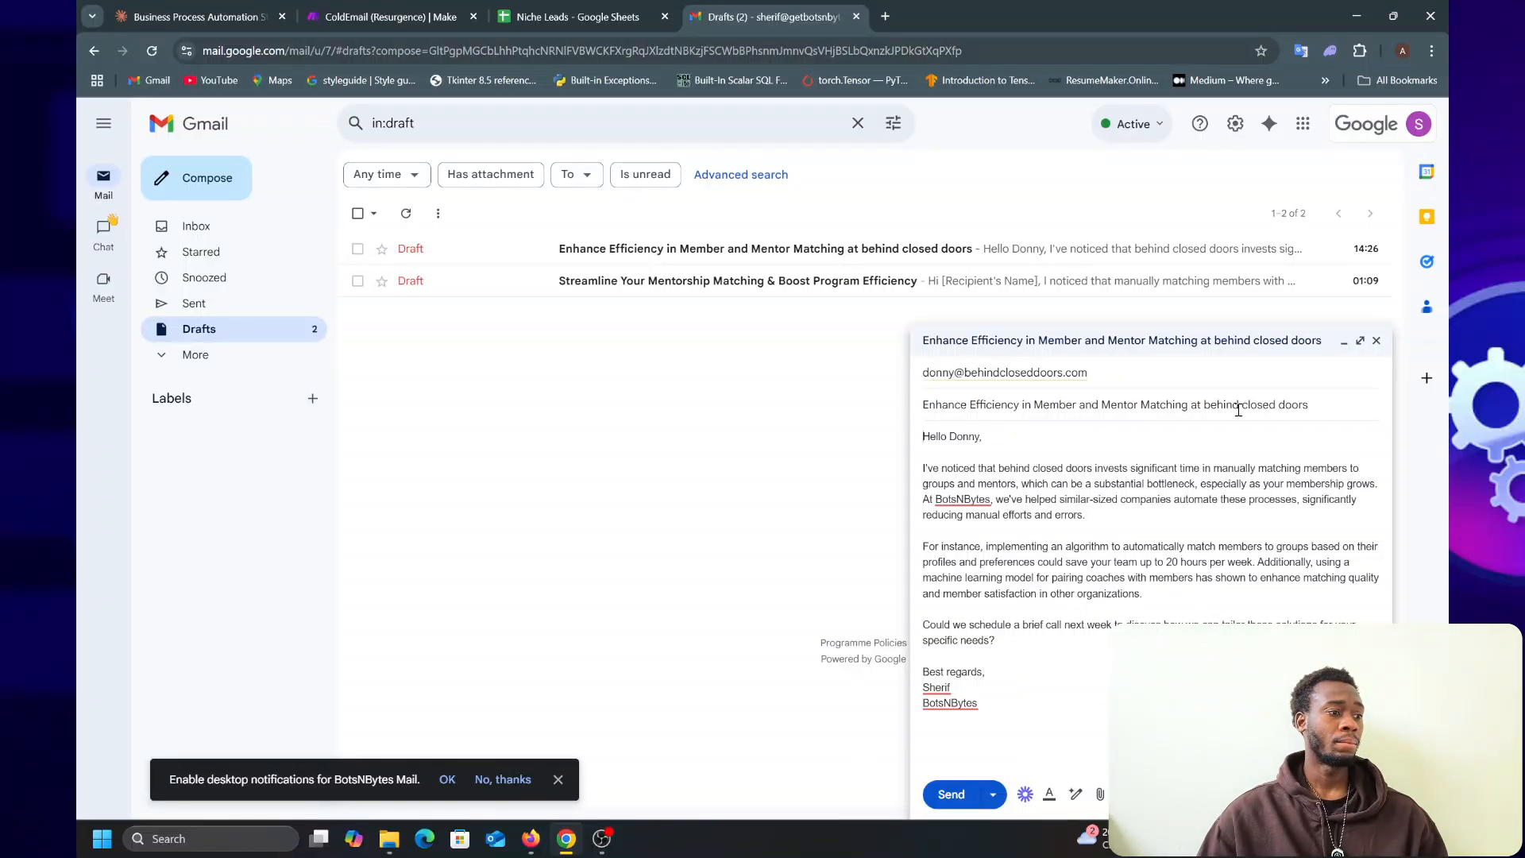
left_click(953, 791)
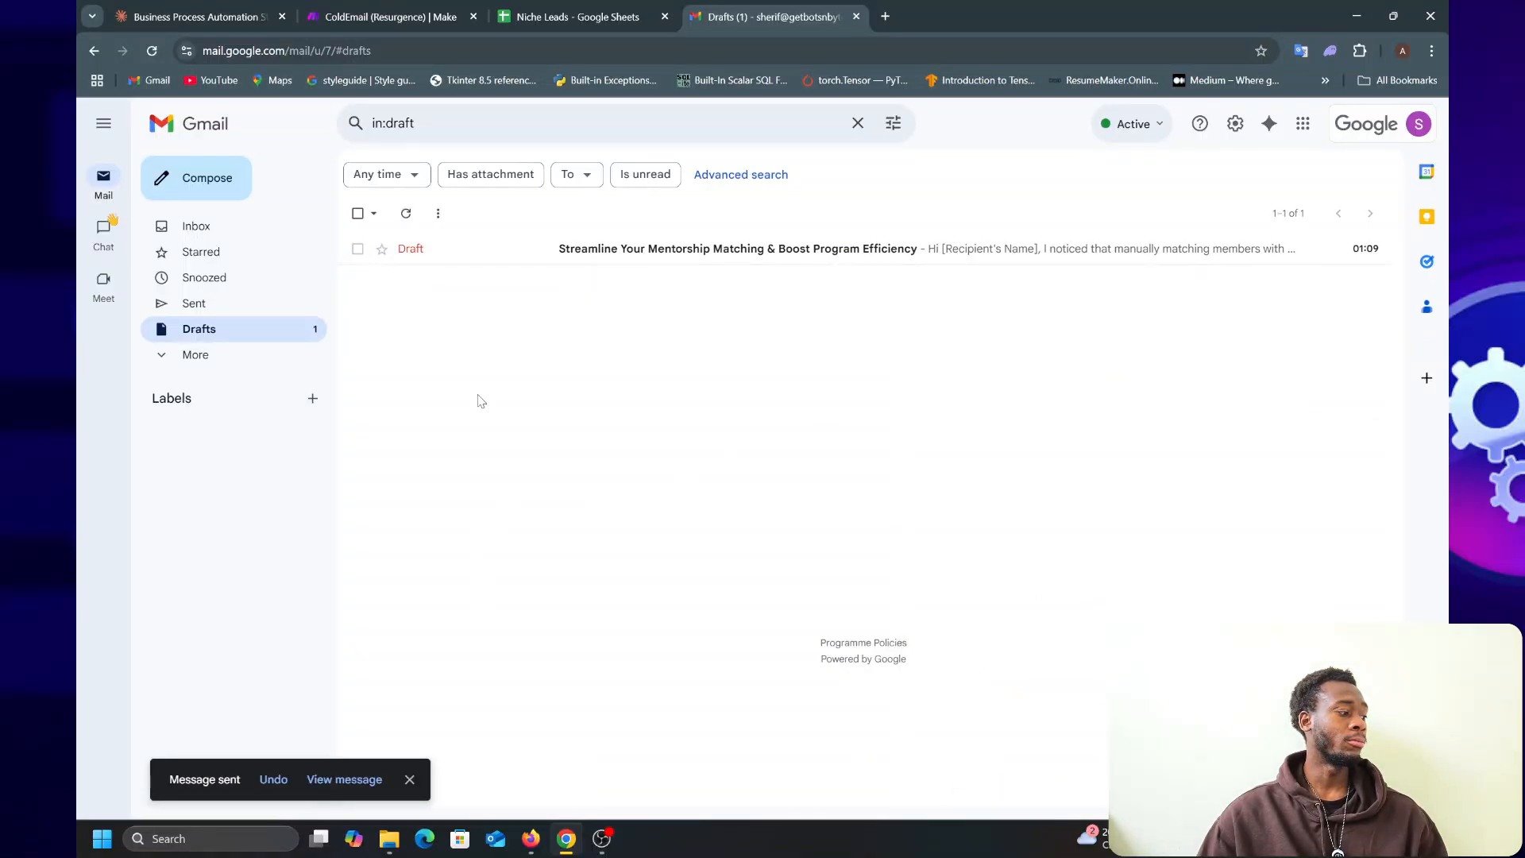
left_click(314, 9)
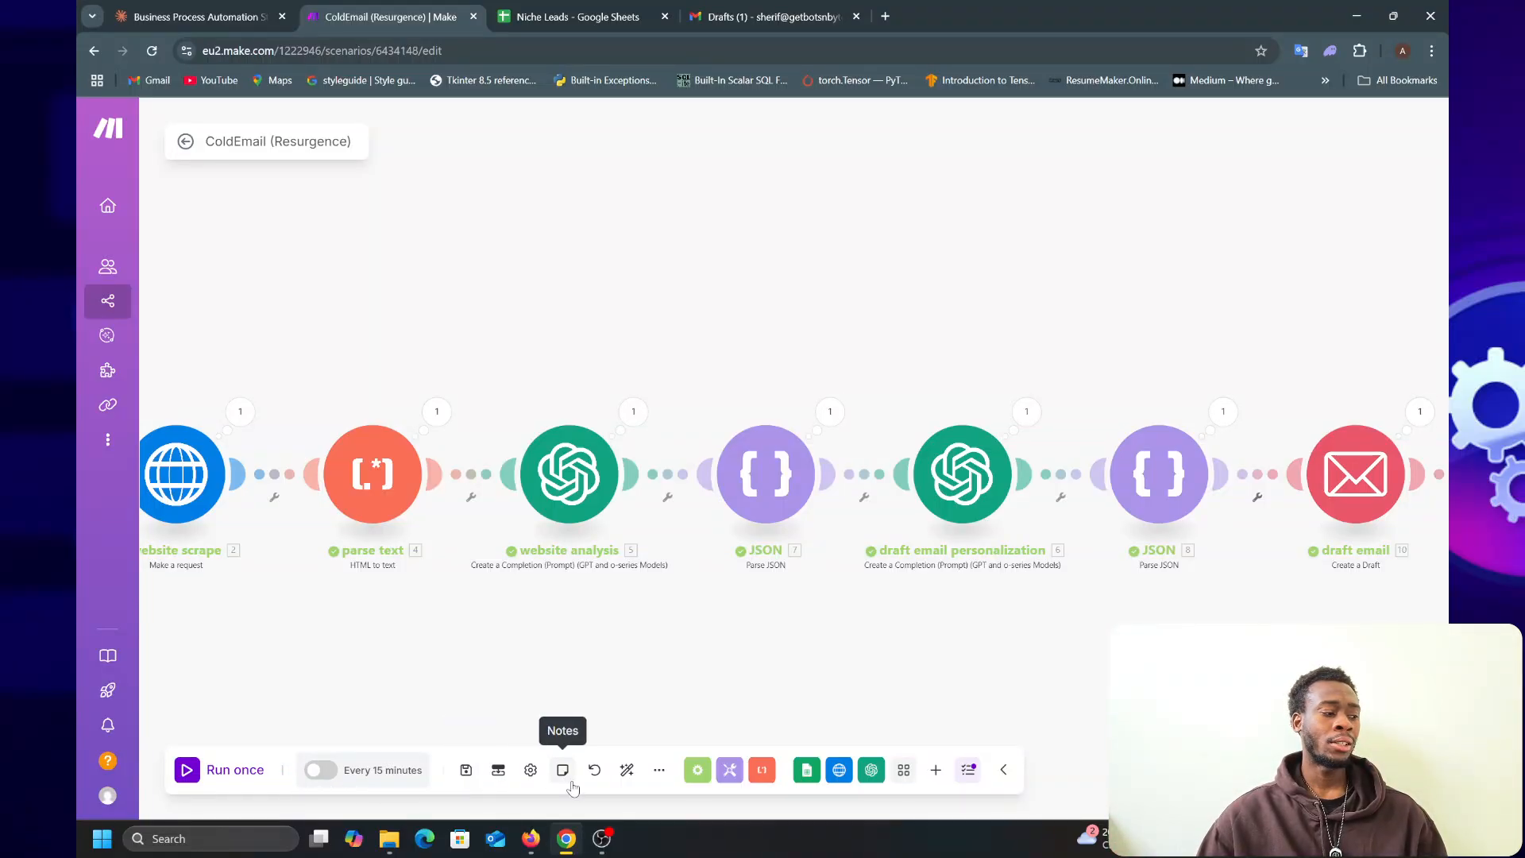
left_click(604, 840)
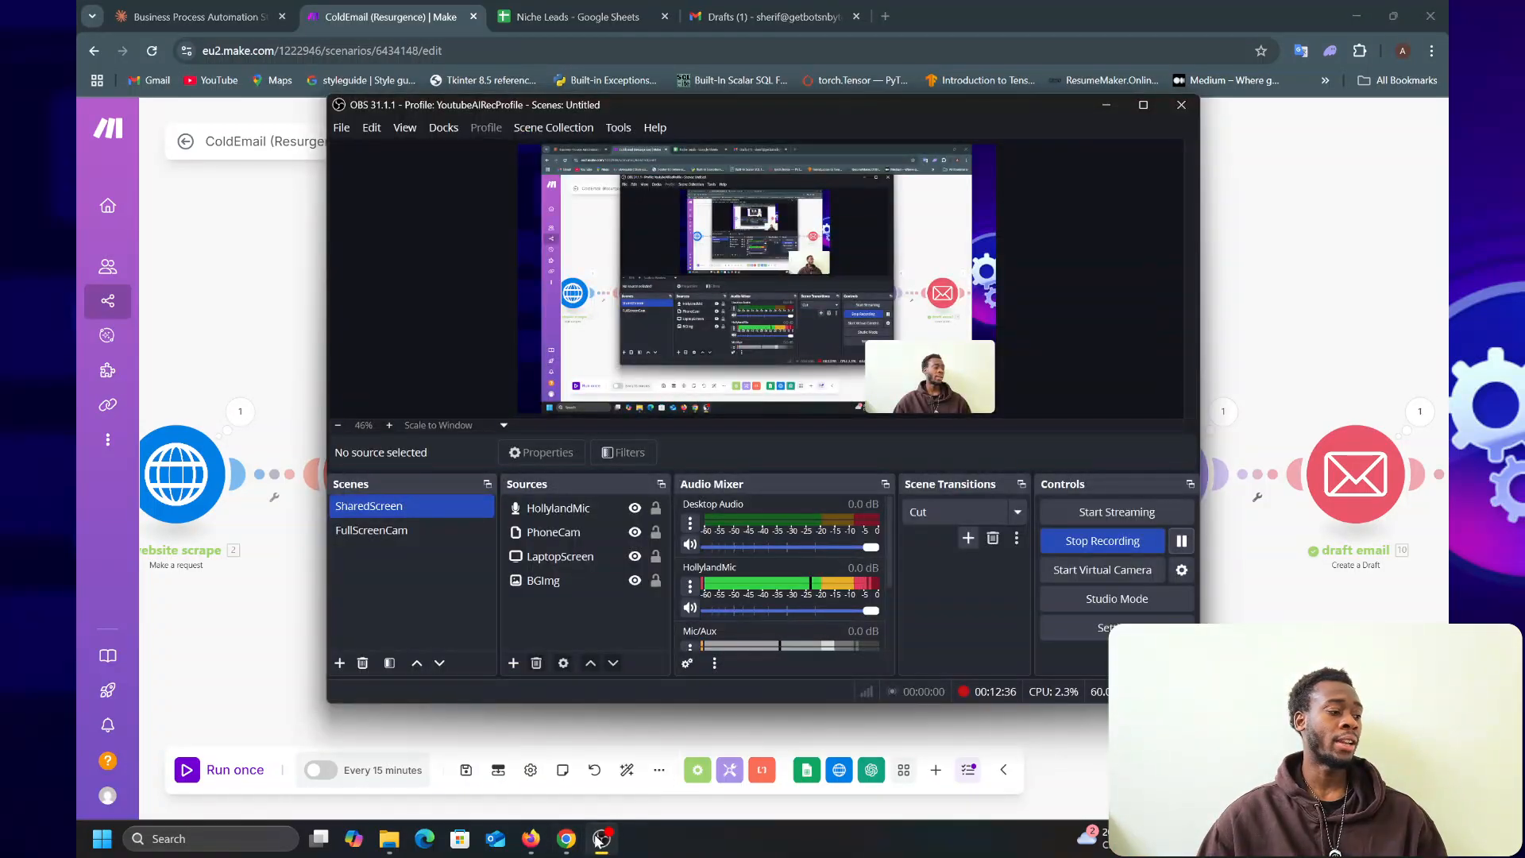
left_click(604, 840)
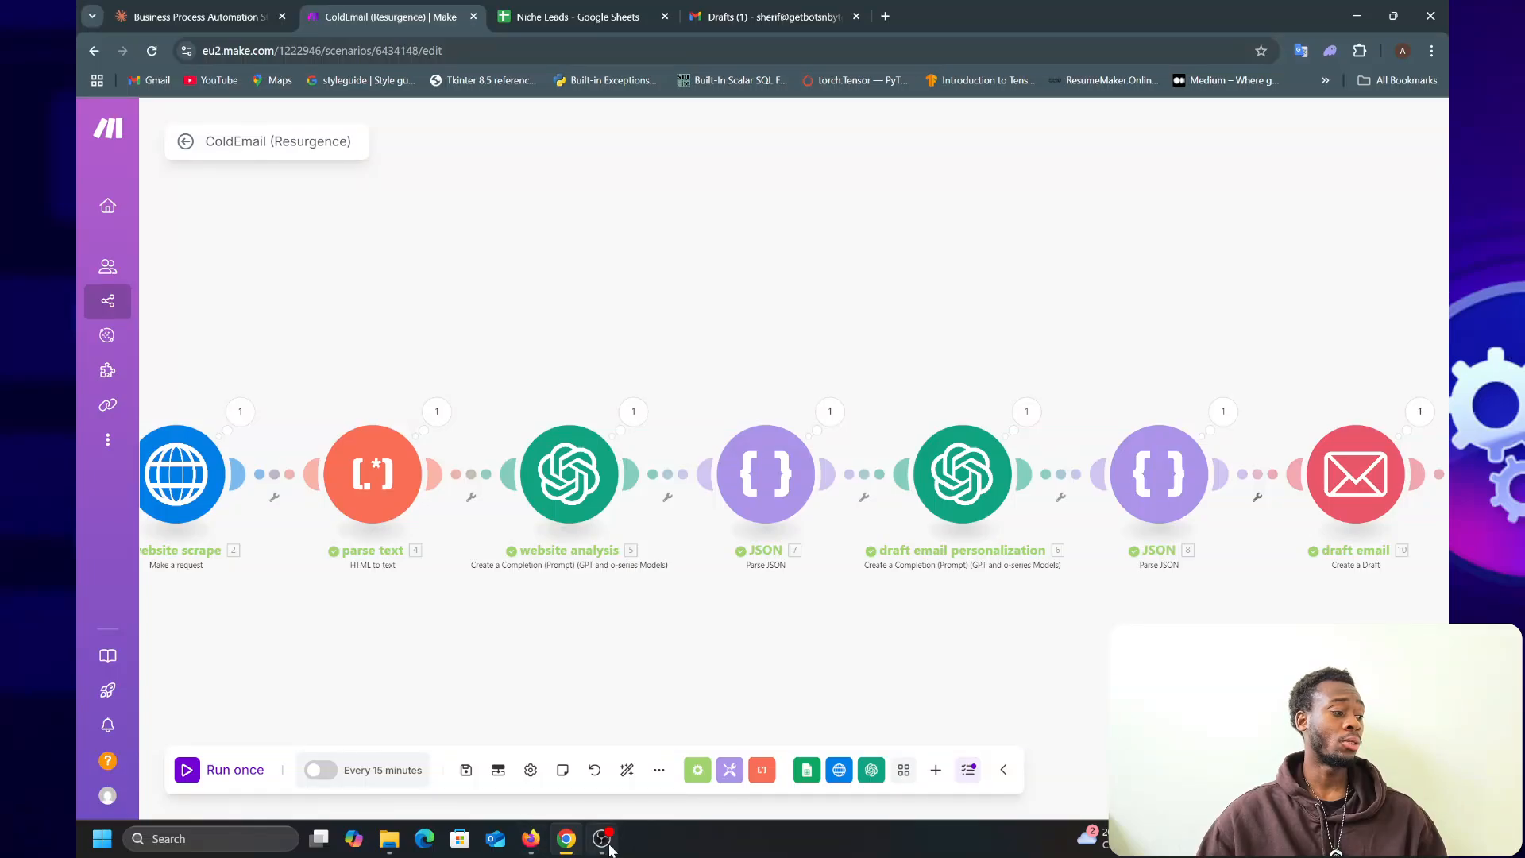
mouse_move(610, 848)
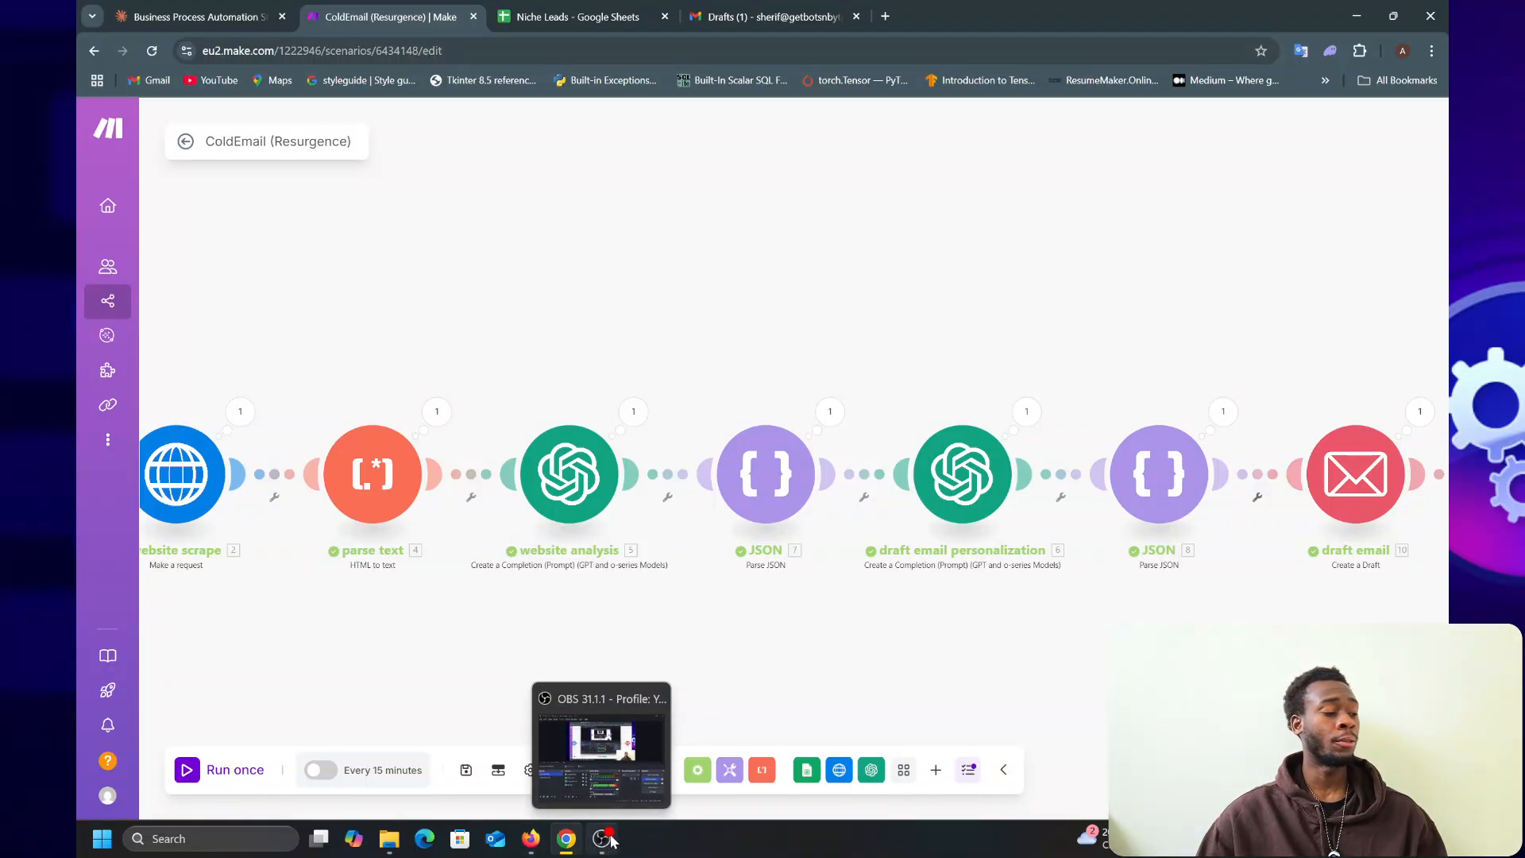
left_click_drag(689, 675, 857, 599)
left_click_drag(478, 605, 569, 565)
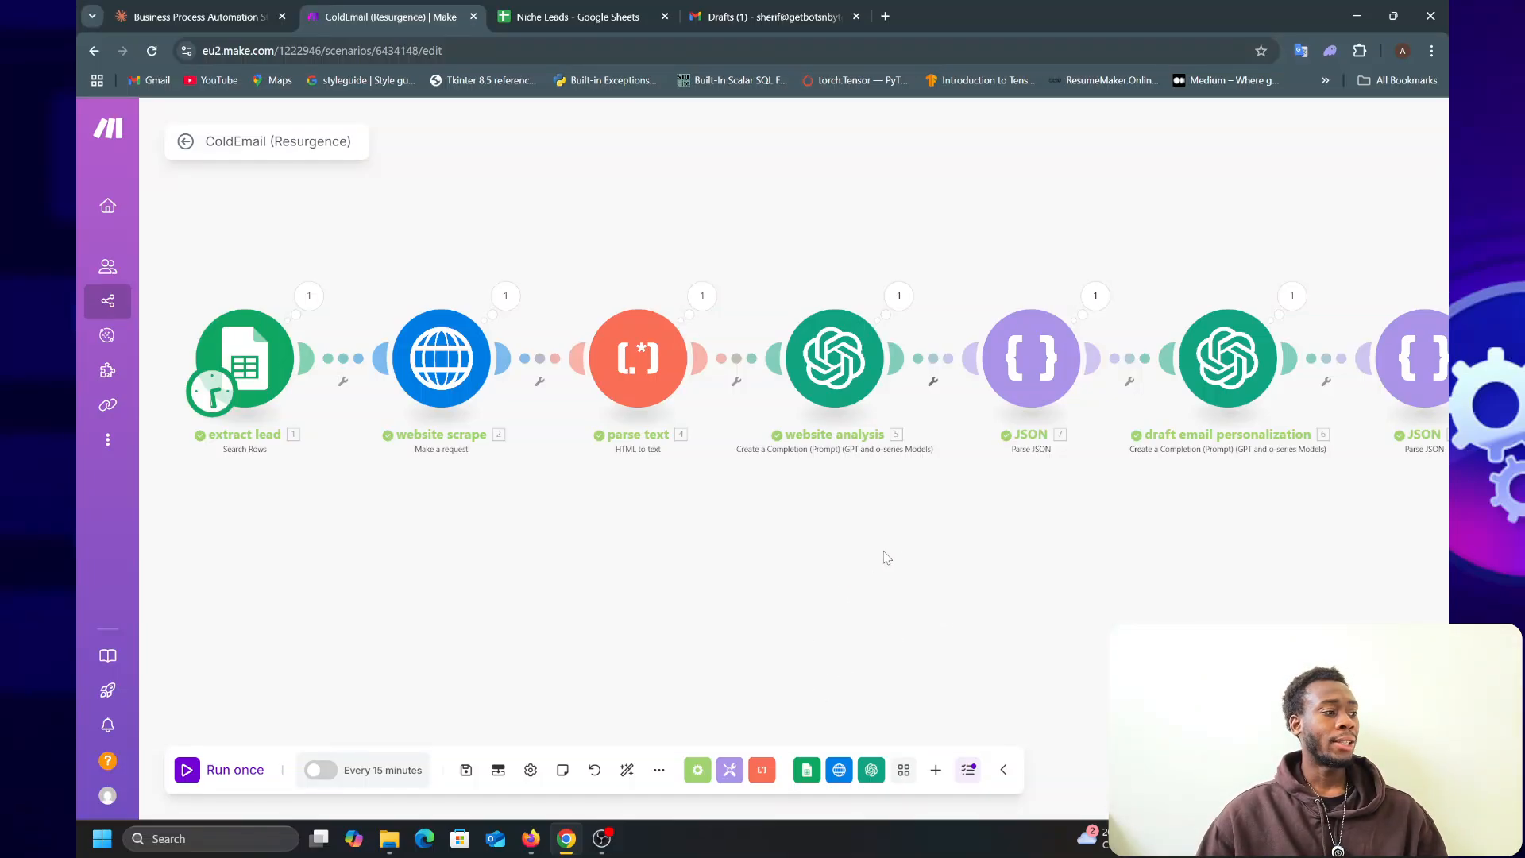
left_click_drag(887, 558, 908, 600)
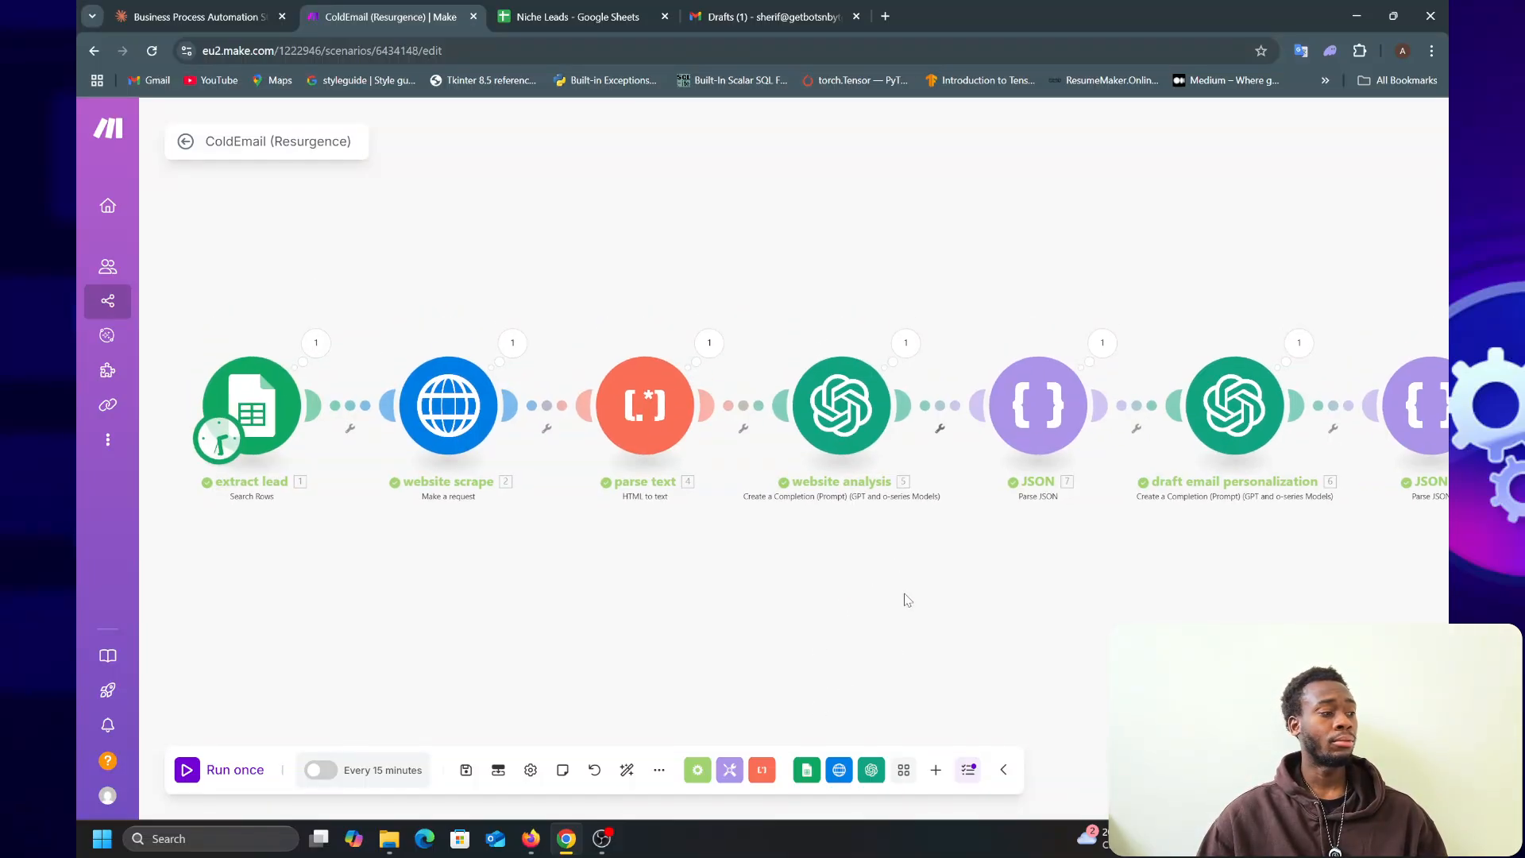